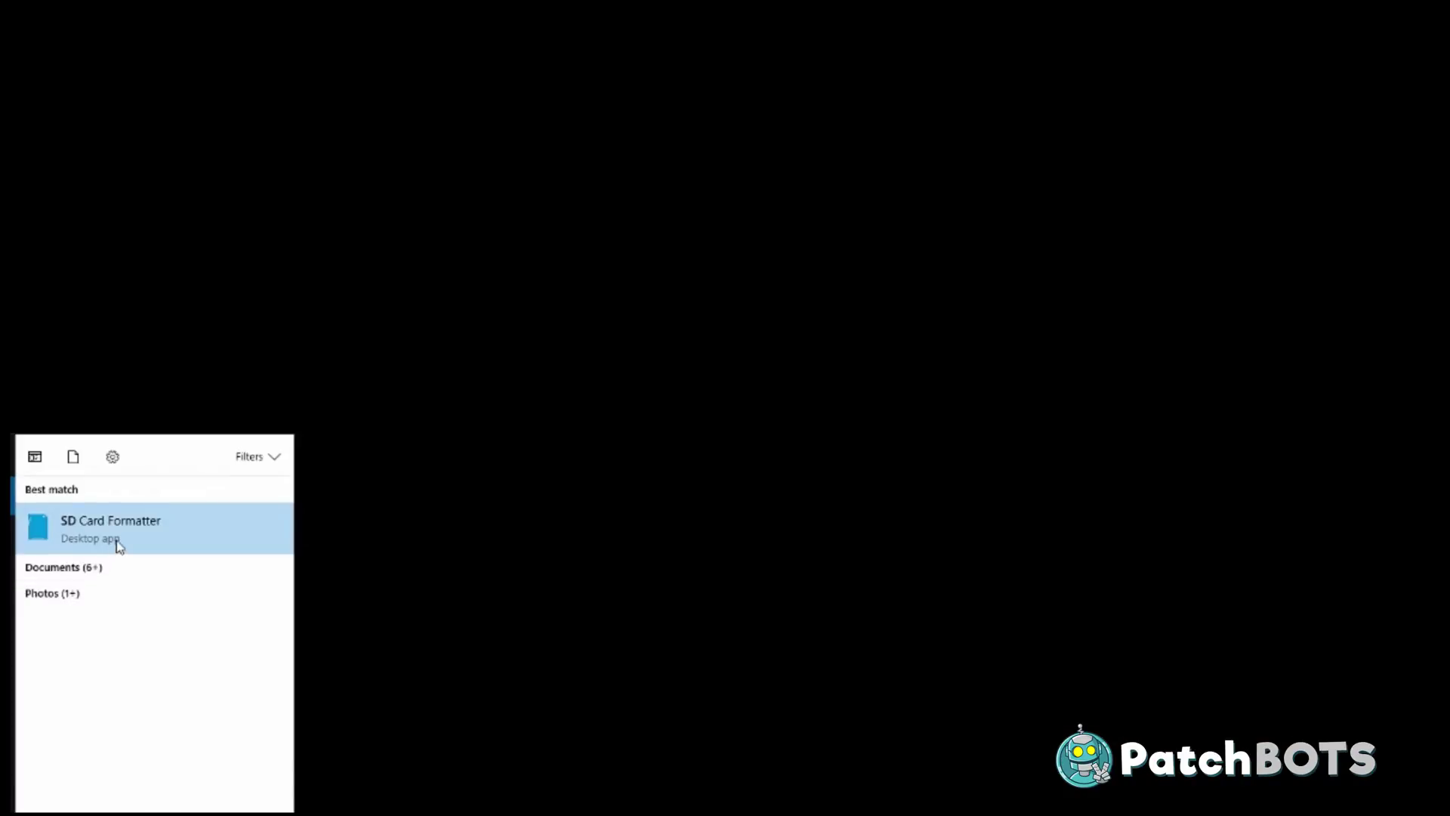
- Format the SD card, then flash the Raspbian Stretch zip to the TS-RDF5 card reader
{"action": "left_click", "coordinate": [111, 533]}
{"action": "left_click", "coordinate": [892, 521]}
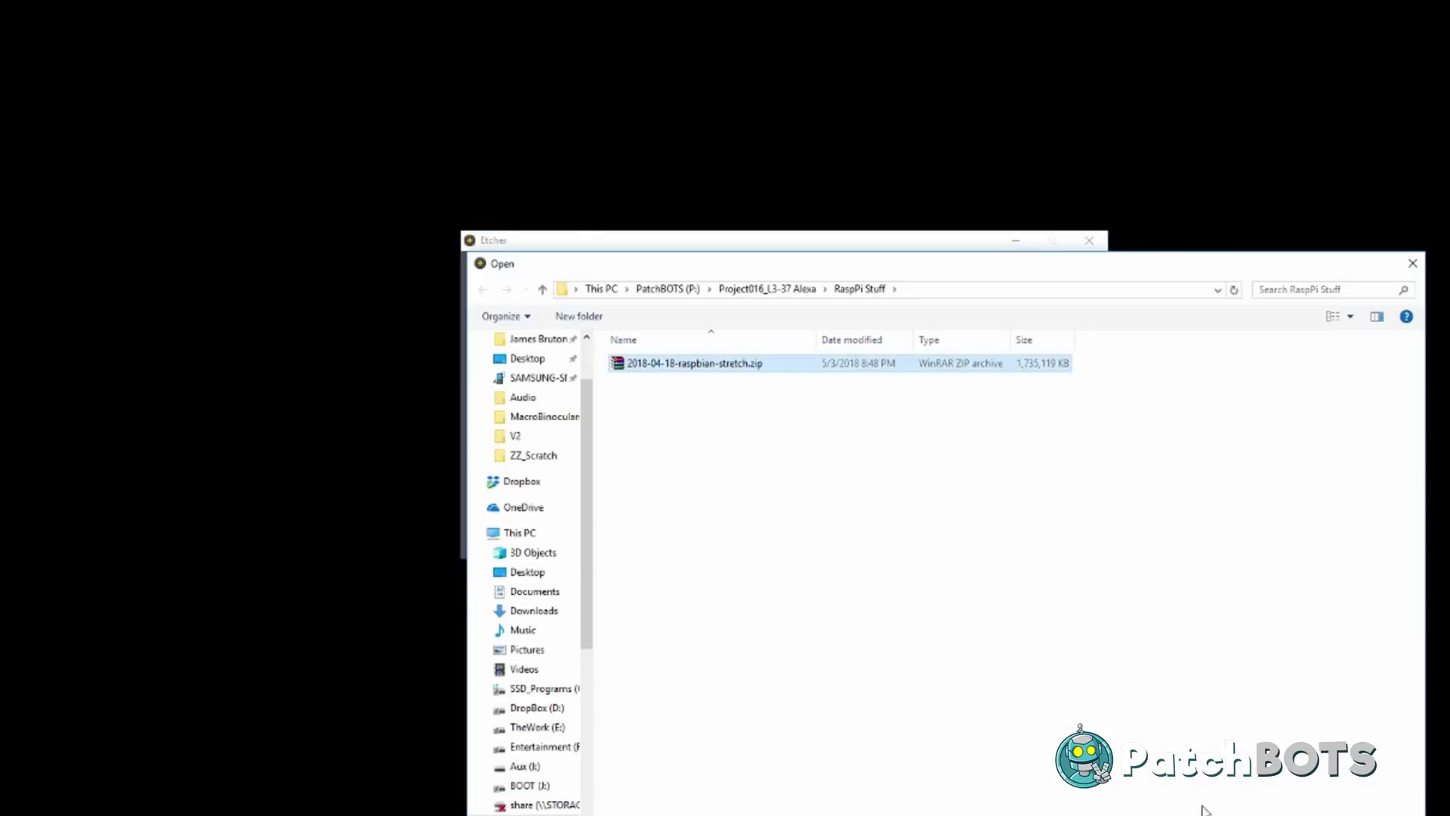
{"action": "double_click", "coordinate": [688, 362]}
{"action": "left_click", "coordinate": [803, 405]}
{"action": "left_click_drag", "start_coordinate": [906, 363], "coordinate": [916, 442]}
{"action": "left_click", "coordinate": [872, 379]}
{"action": "left_click", "coordinate": [784, 506]}
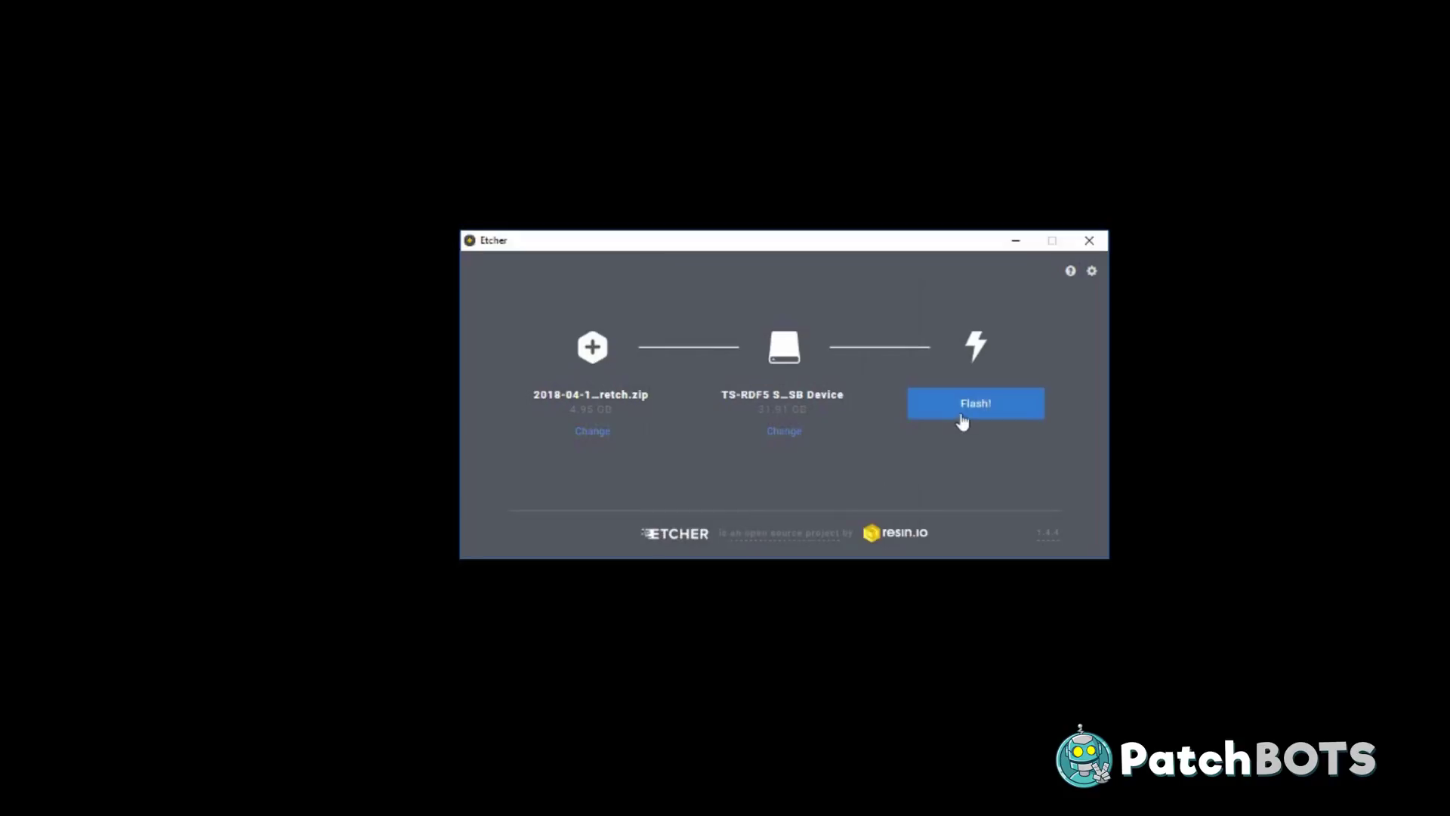
{"action": "left_click", "coordinate": [963, 417]}
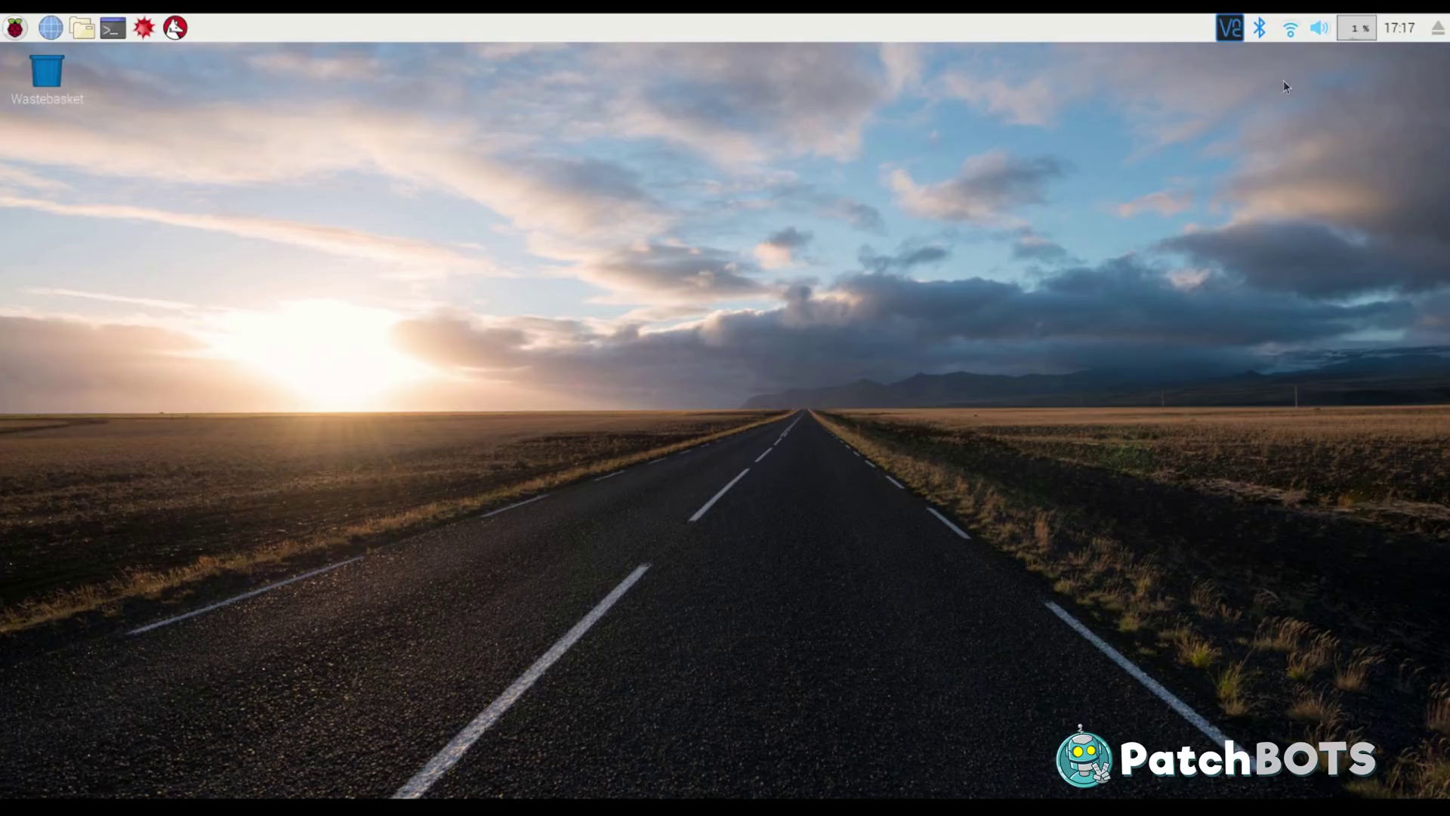
- Join the 'Pretty Fly for a Wi-Fi' network from the tray's wireless list
{"action": "left_click", "coordinate": [1290, 28]}
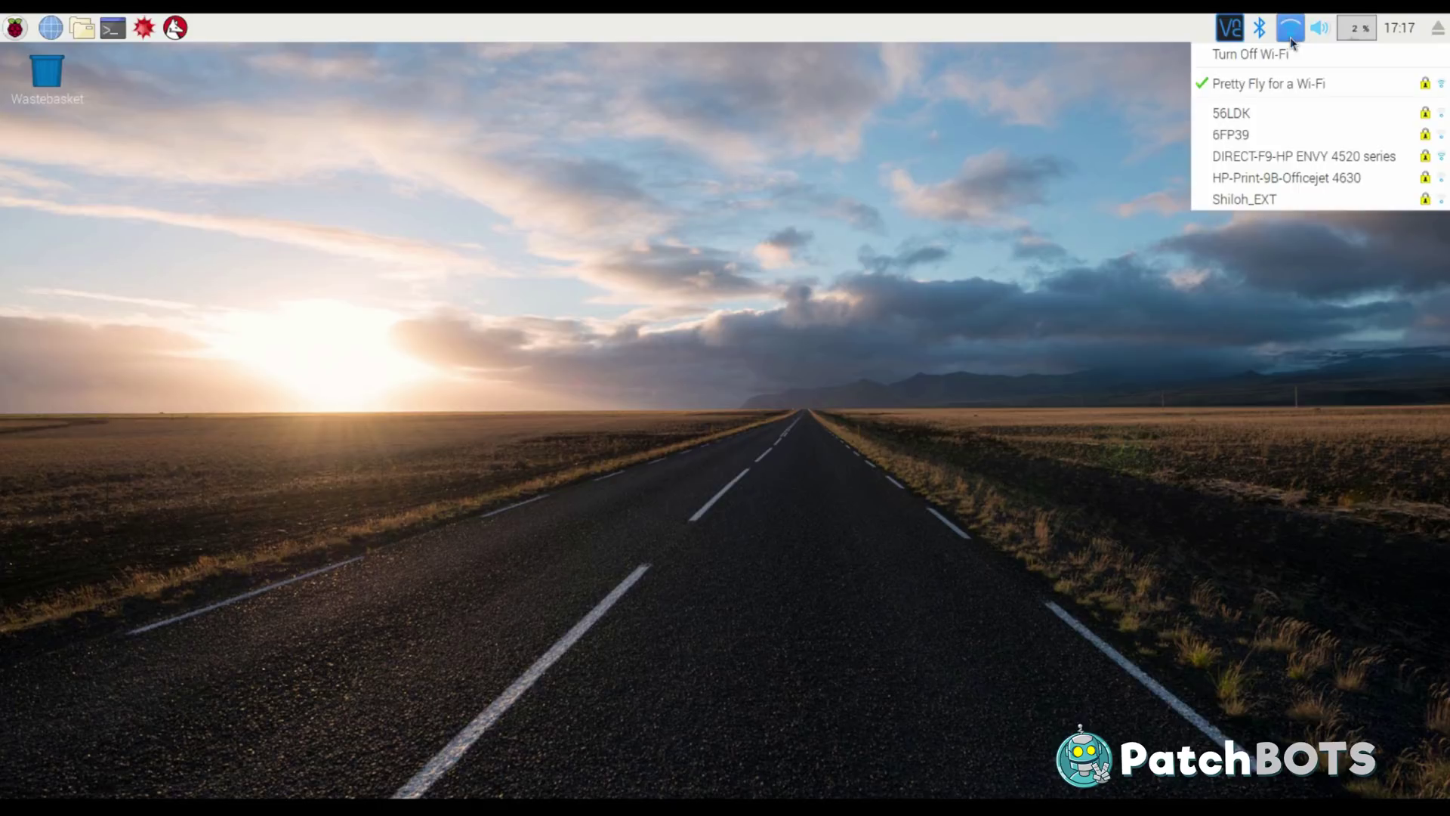
{"action": "left_click", "coordinate": [1287, 87]}
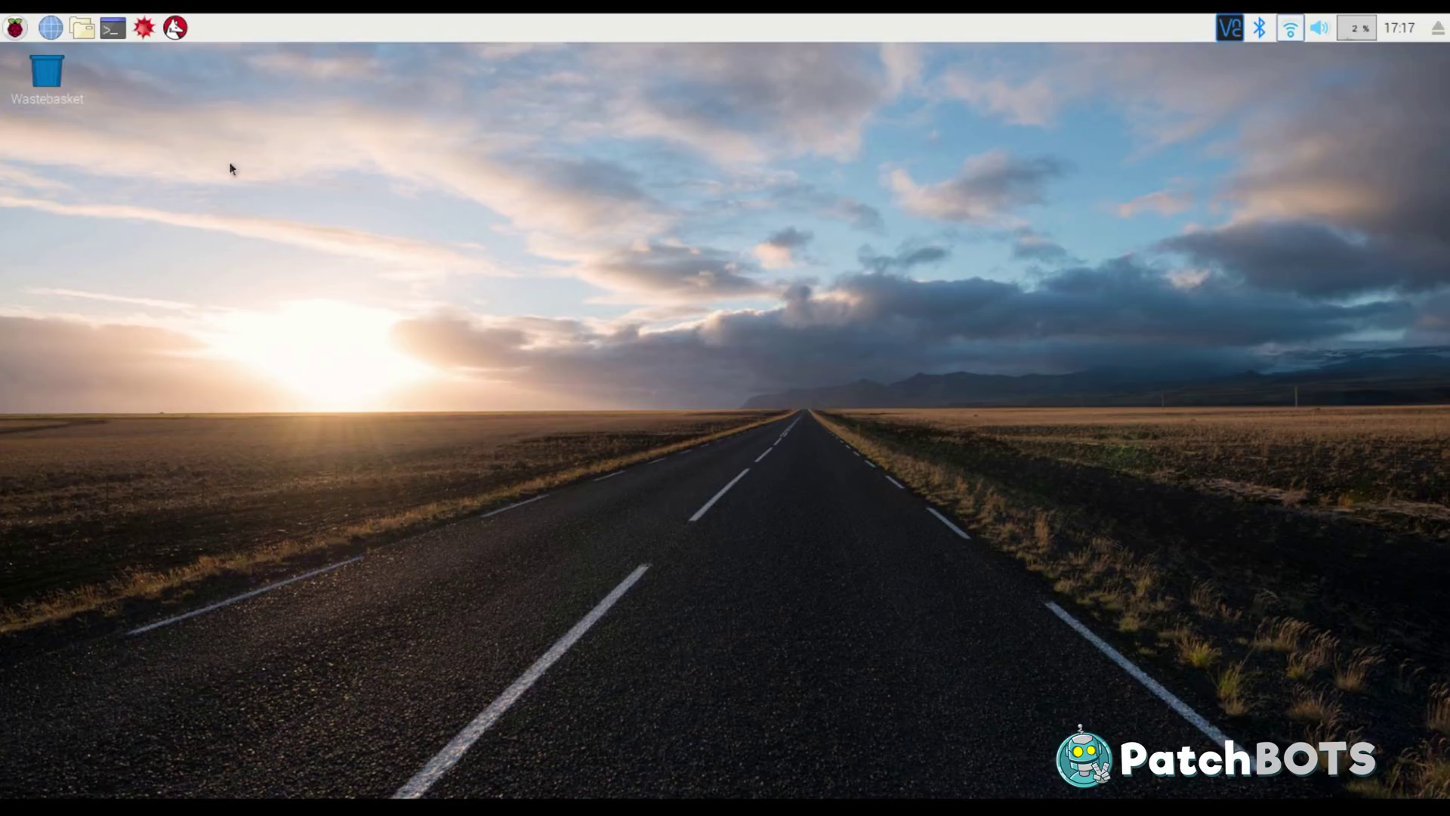
- Run sudo raspi-config in a terminal and enter Interfacing Options
{"action": "left_click", "coordinate": [111, 29]}
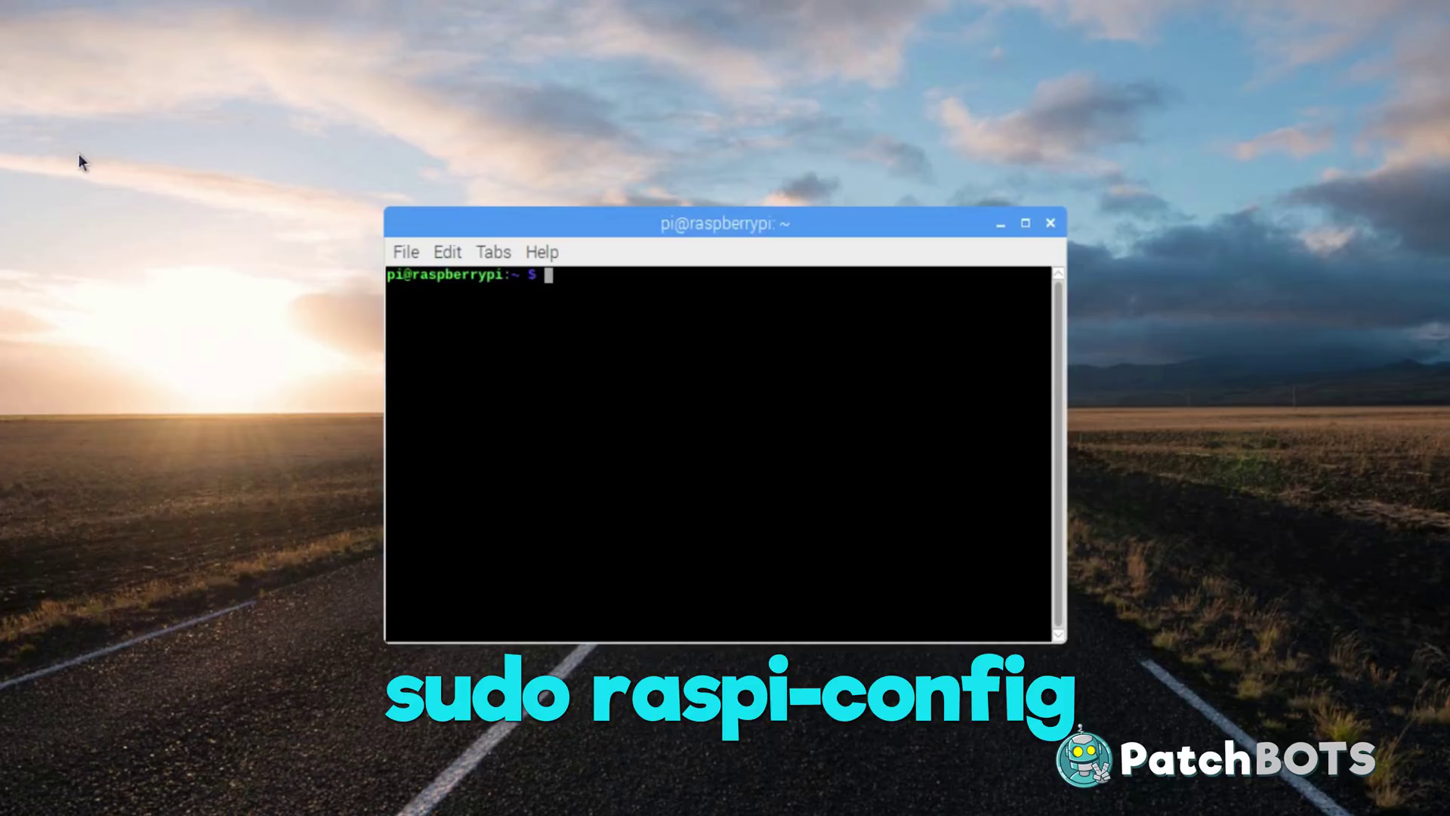
{"action": "type", "text": "sudo raspi-c"}
{"action": "type", "text": "onfig"}
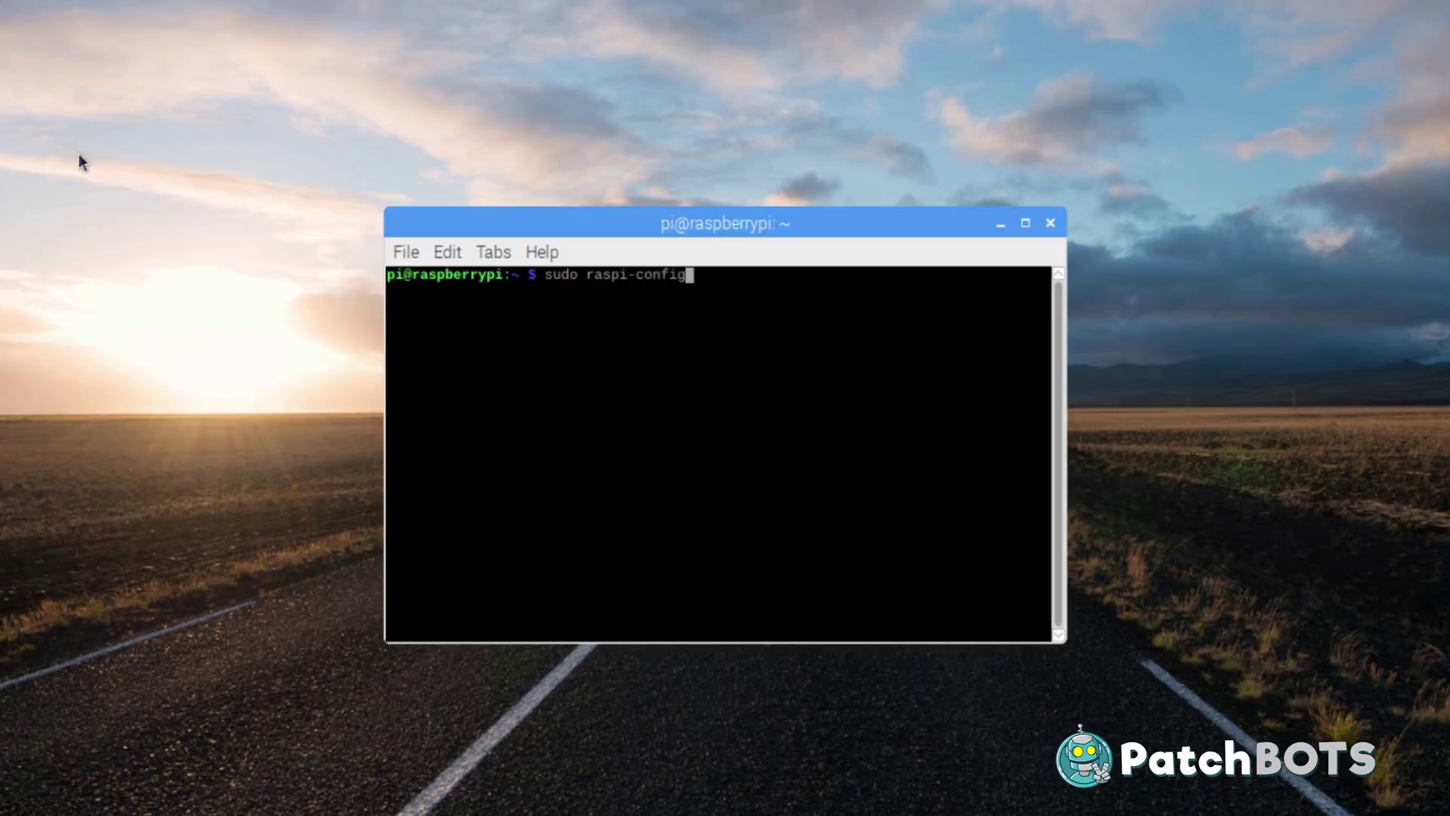
{"action": "key", "text": "Return"}
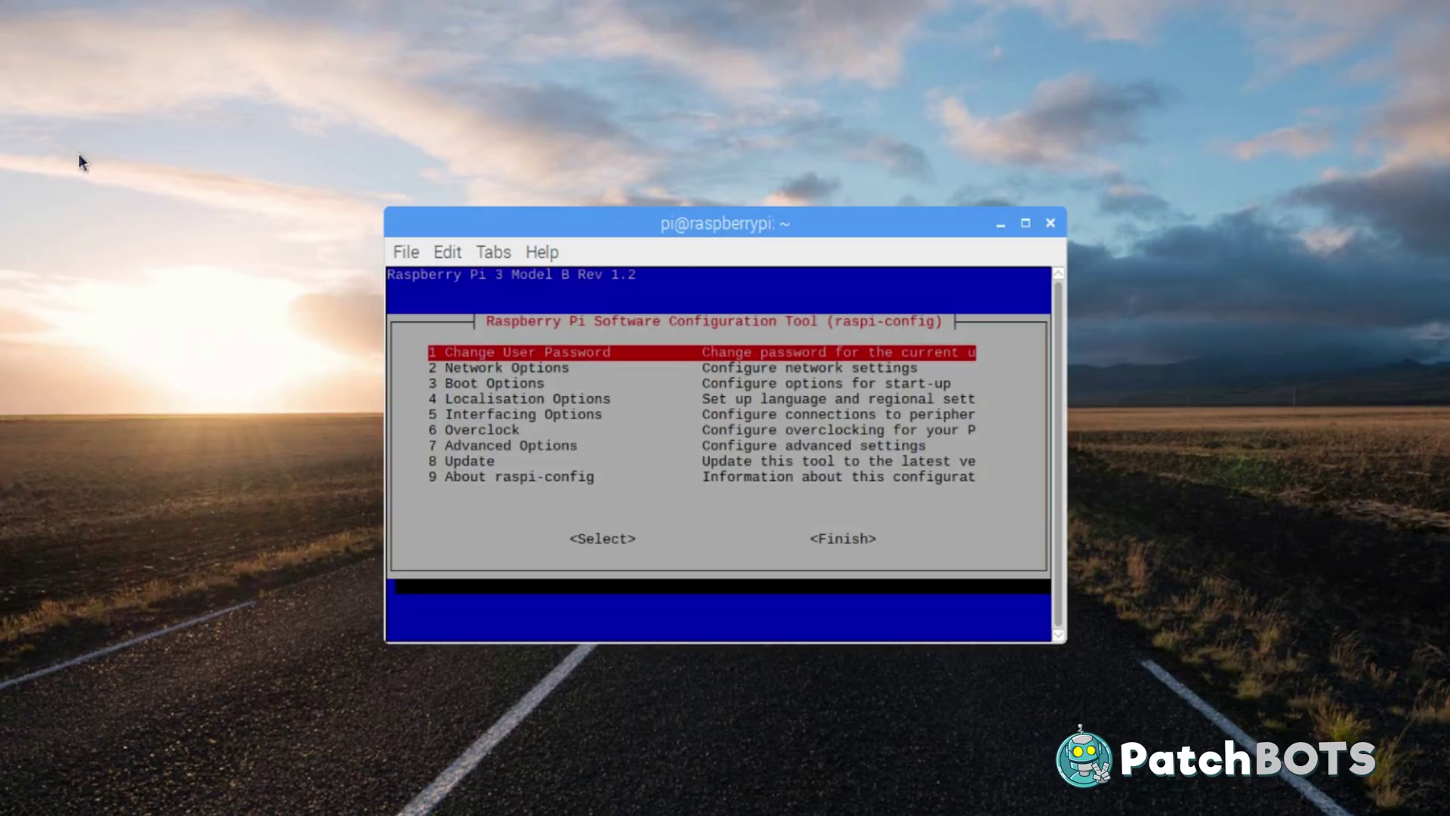
{"action": "key", "text": "Down"}
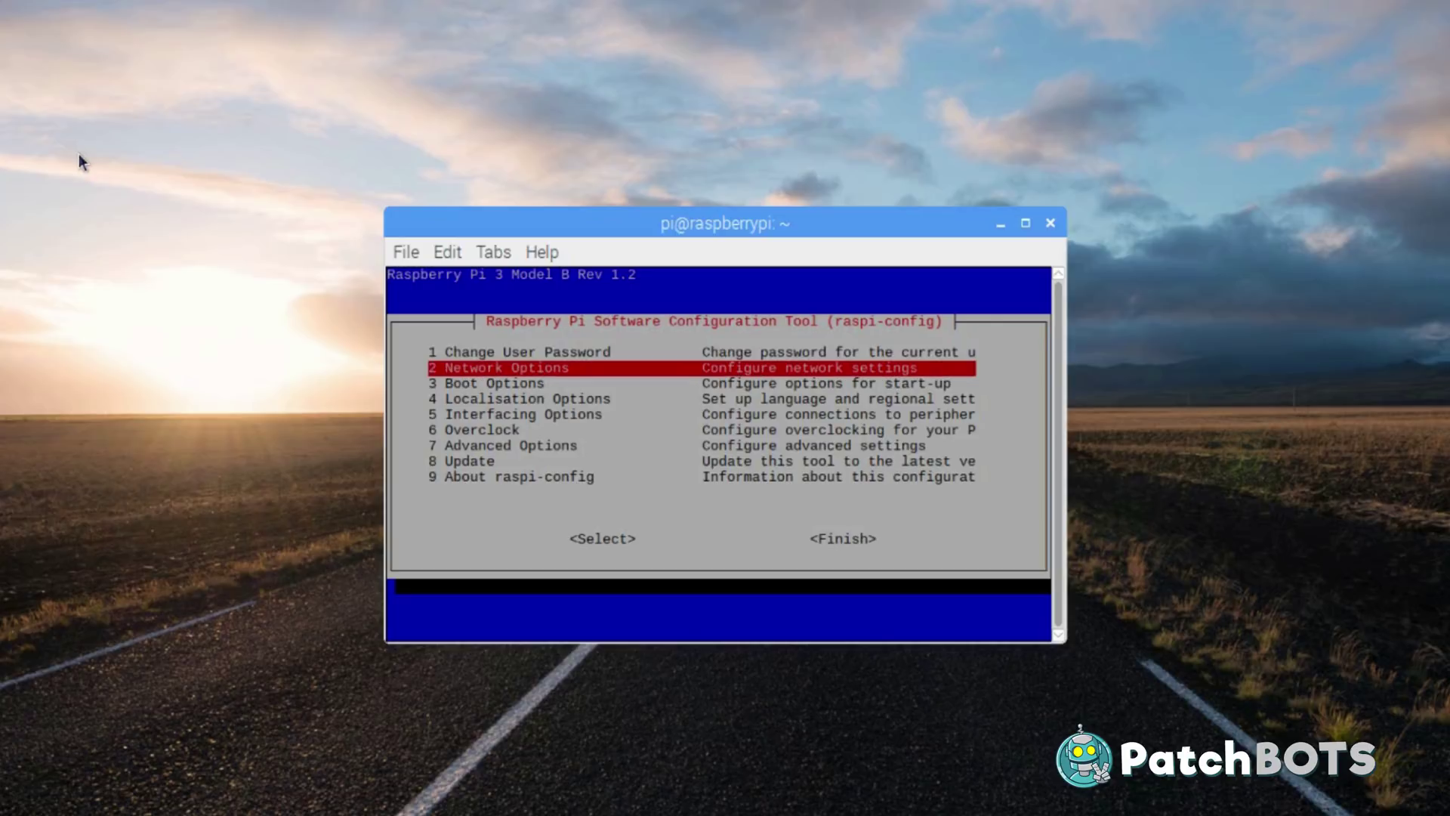
{"action": "key", "text": "Down"}
{"action": "key", "text": "Down"}
{"action": "key", "text": "Down"}
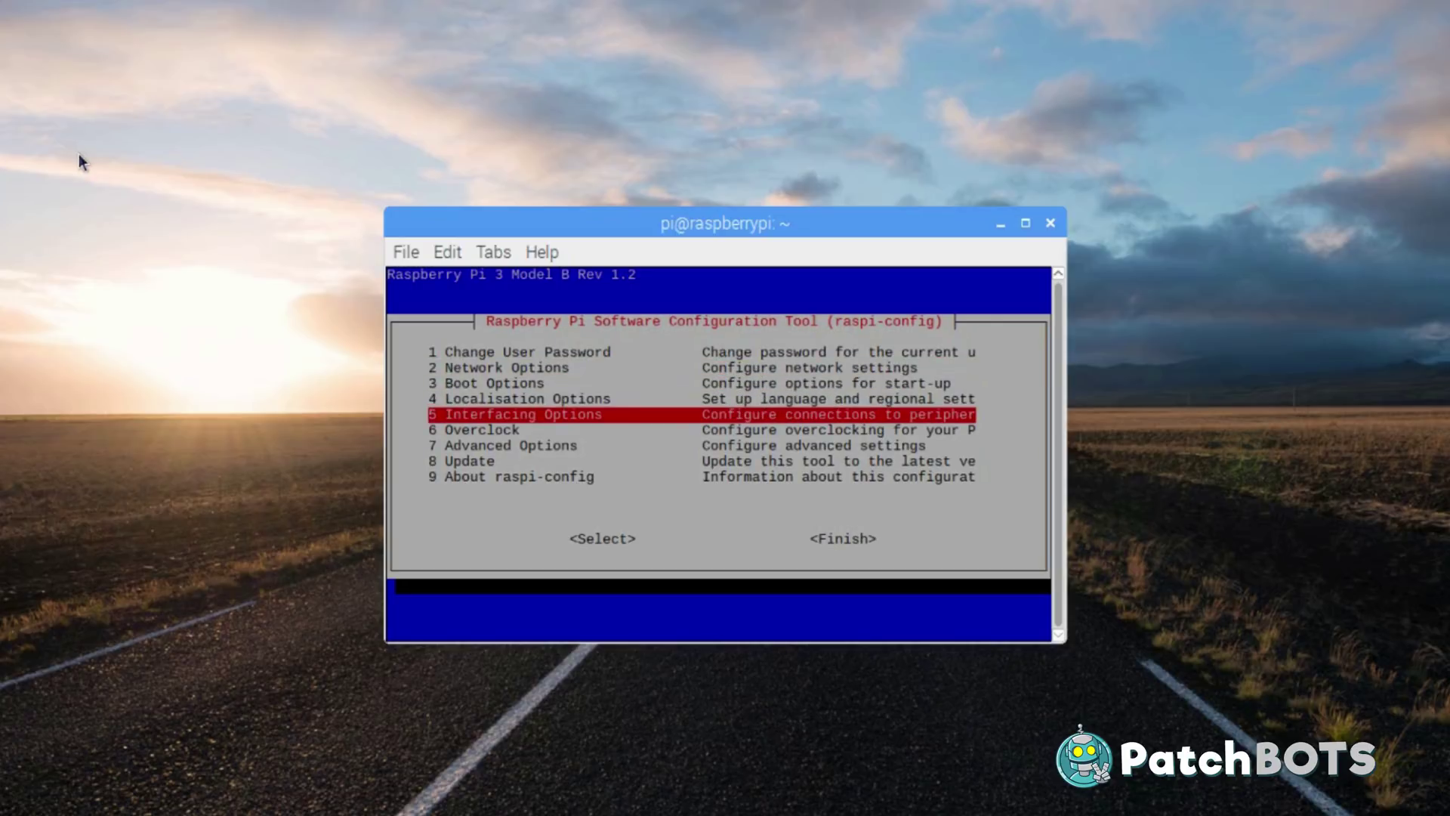
{"action": "key", "text": "Return"}
{"action": "key", "text": "Down"}
{"action": "key", "text": "Down"}
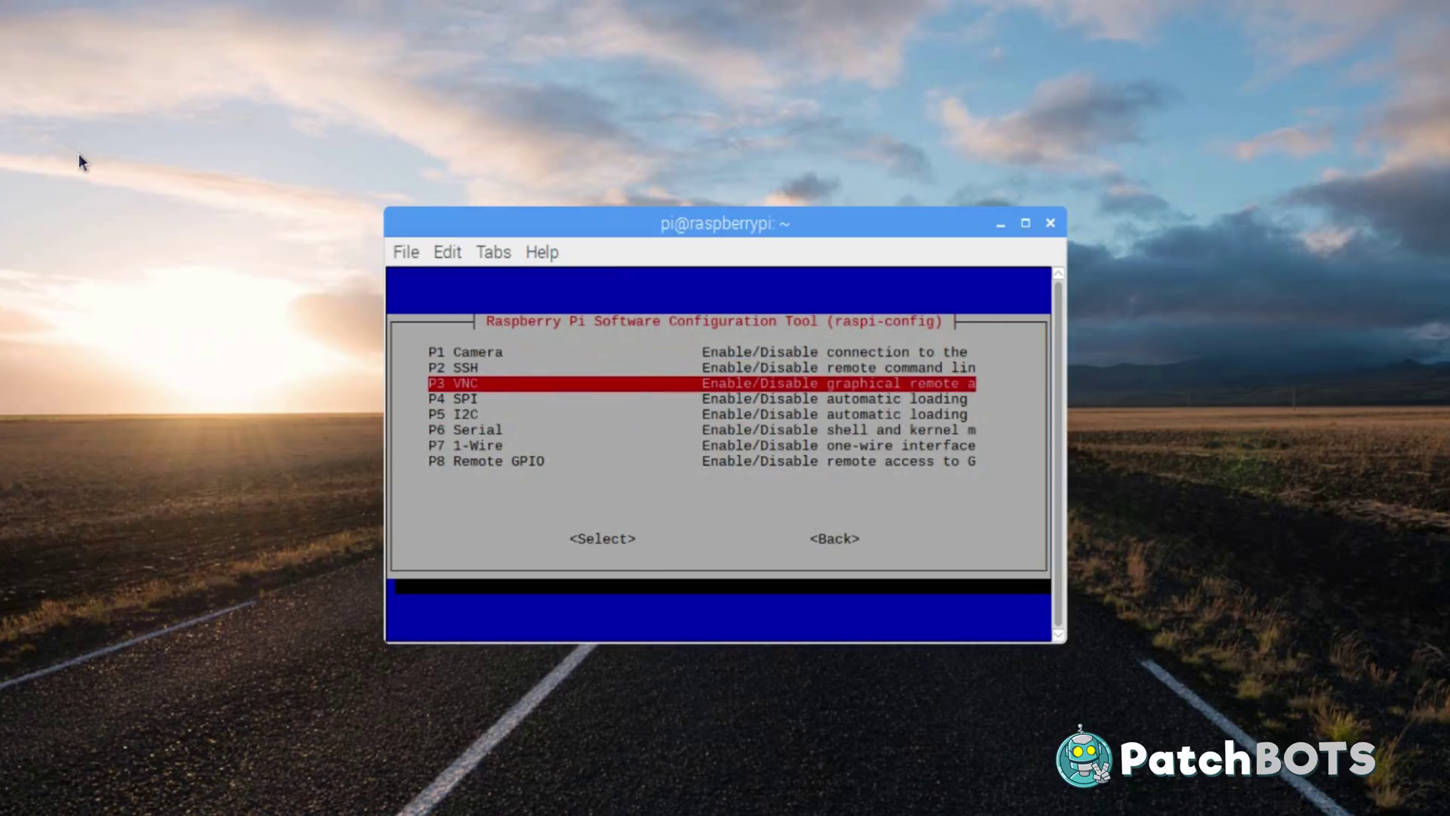
- Enable the VNC server, exit raspi-config, and list addresses with ifconfig | grep inet
{"action": "key", "text": "Return"}
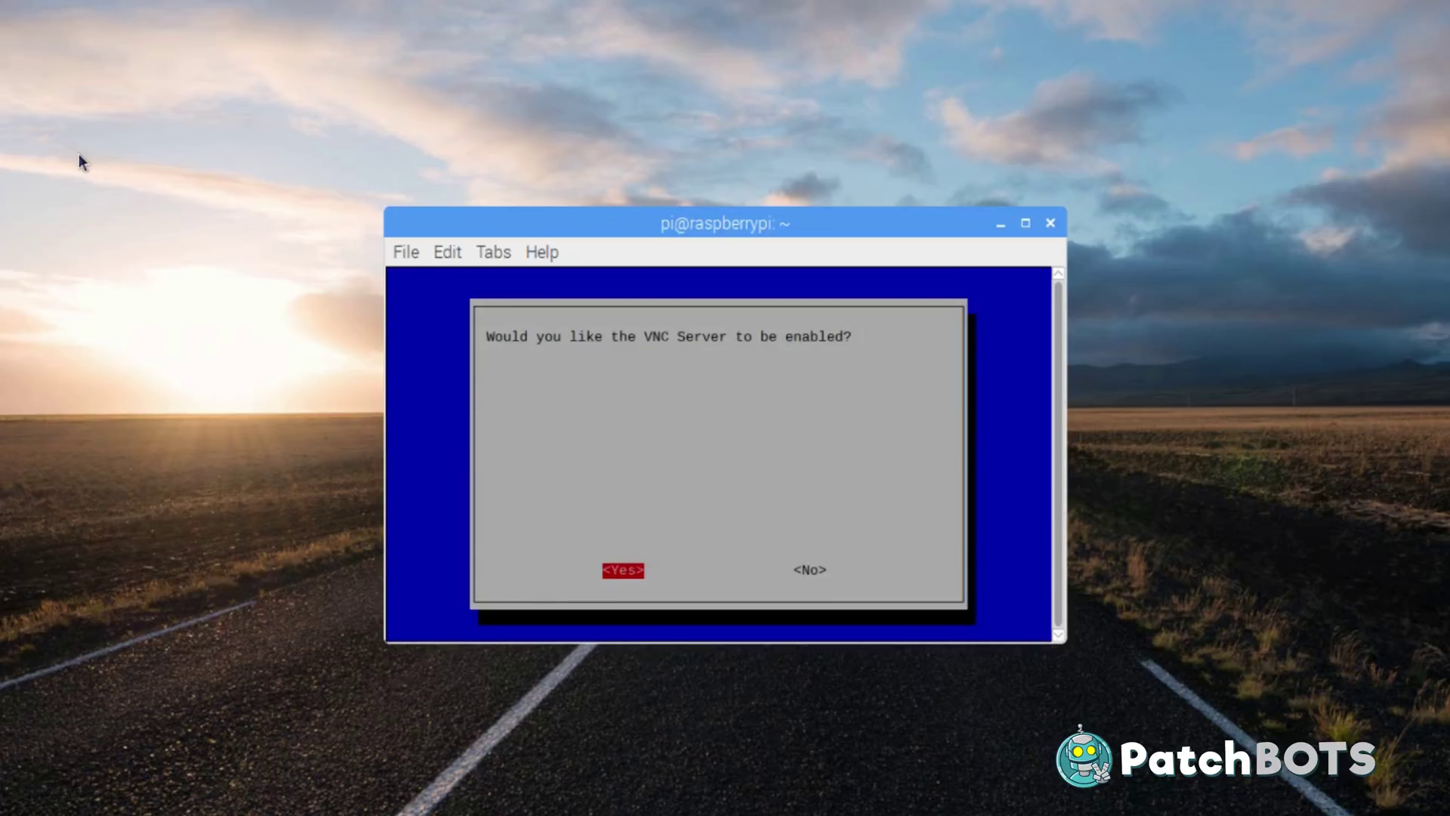
{"action": "key", "text": "Return"}
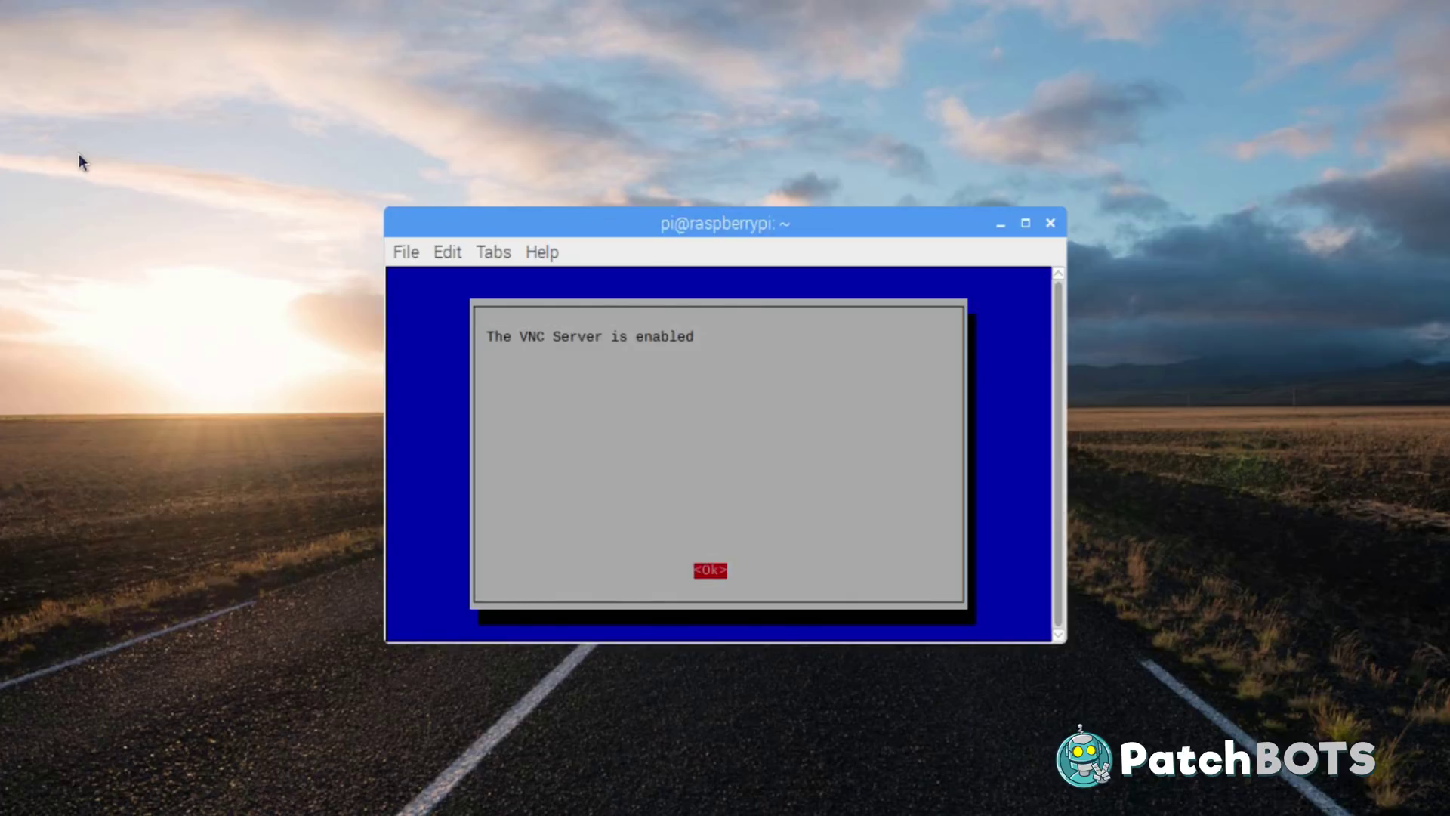
{"action": "key", "text": "Return"}
{"action": "key", "text": "Tab"}
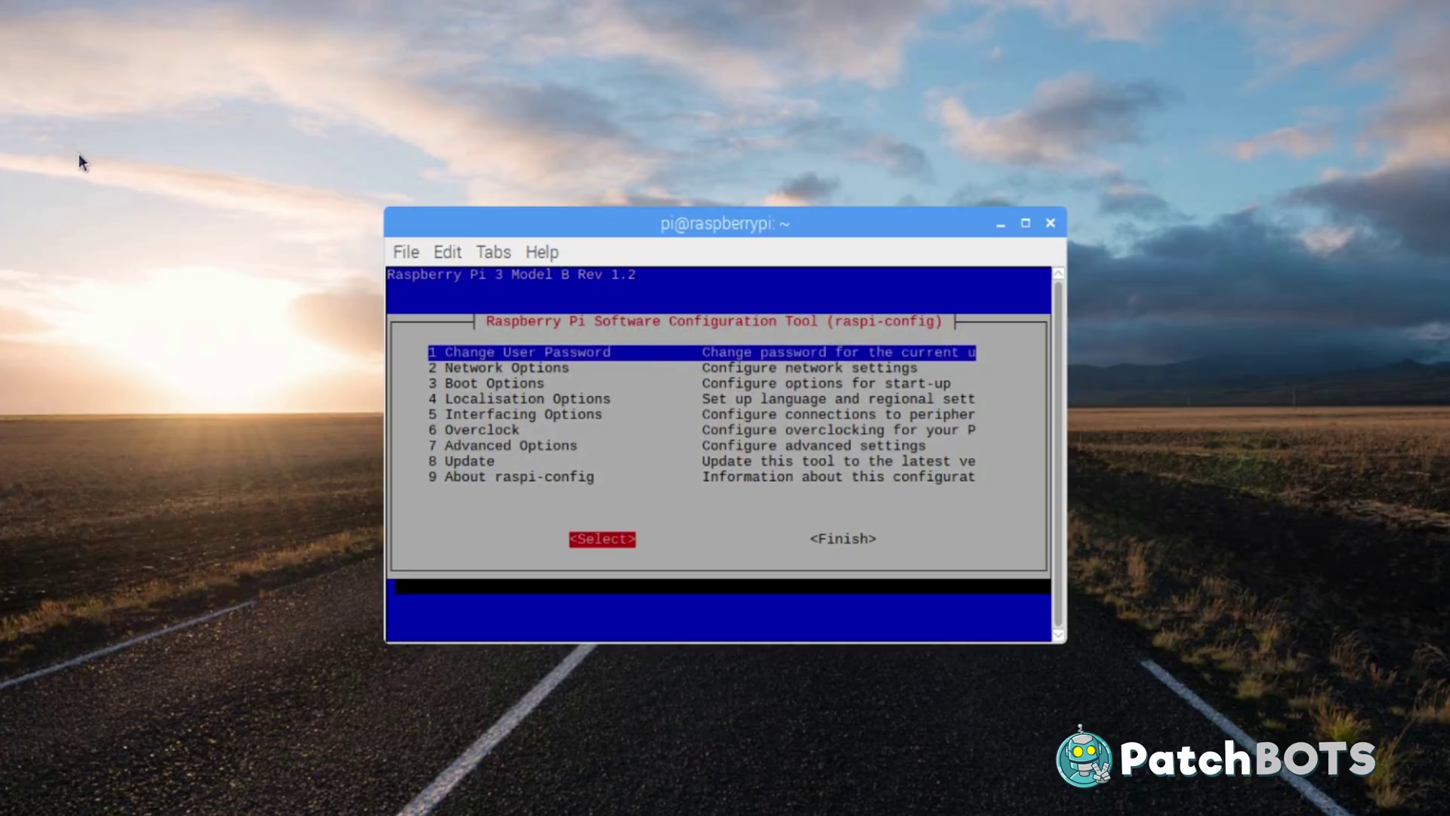
{"action": "key", "text": "Tab"}
{"action": "key", "text": "Return"}
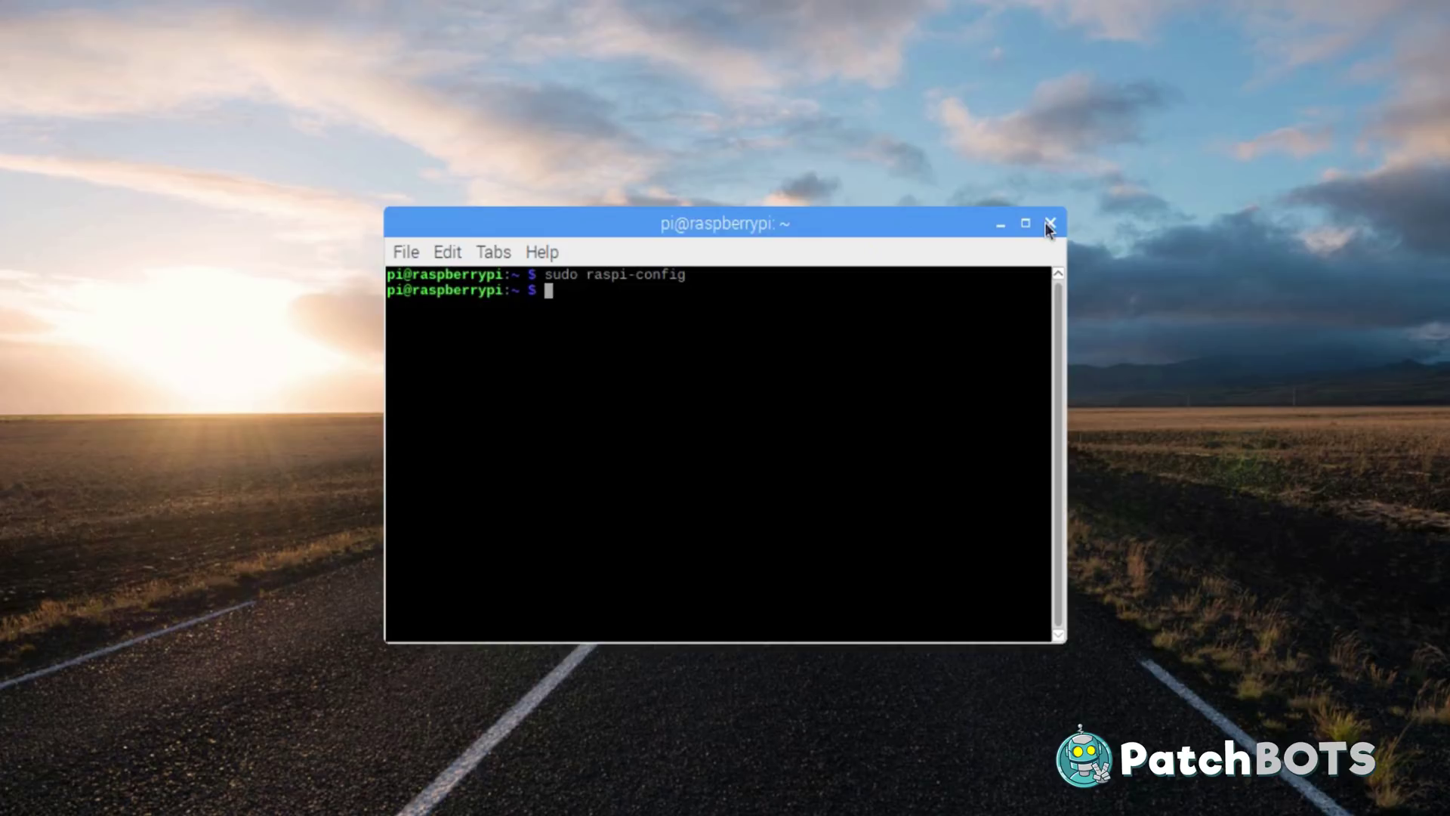
{"action": "type", "text": "if"}
{"action": "type", "text": "con"}
{"action": "type", "text": "fig | grep inet"}
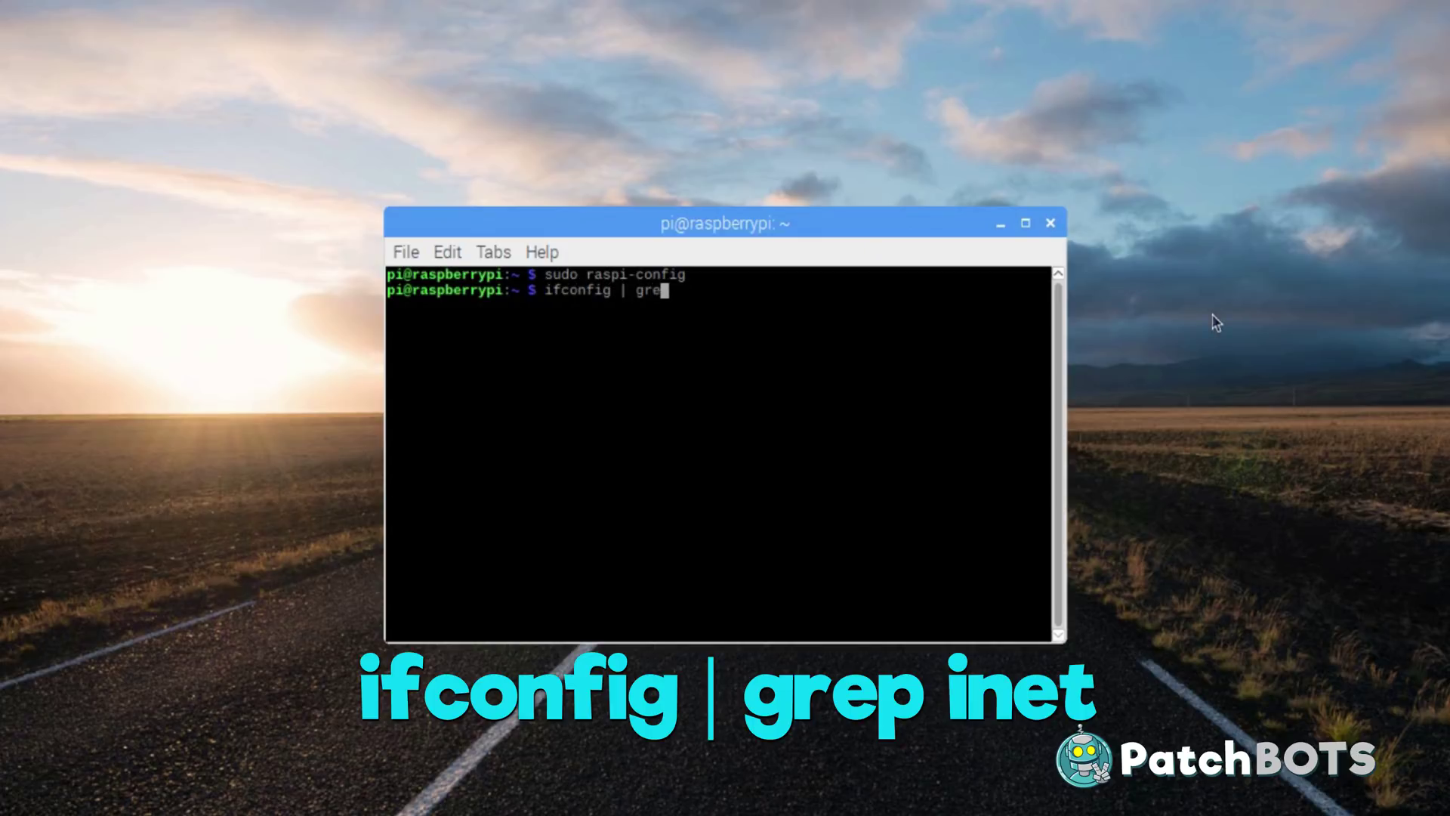
{"action": "key", "text": "Return"}
{"action": "key", "text": "Return"}
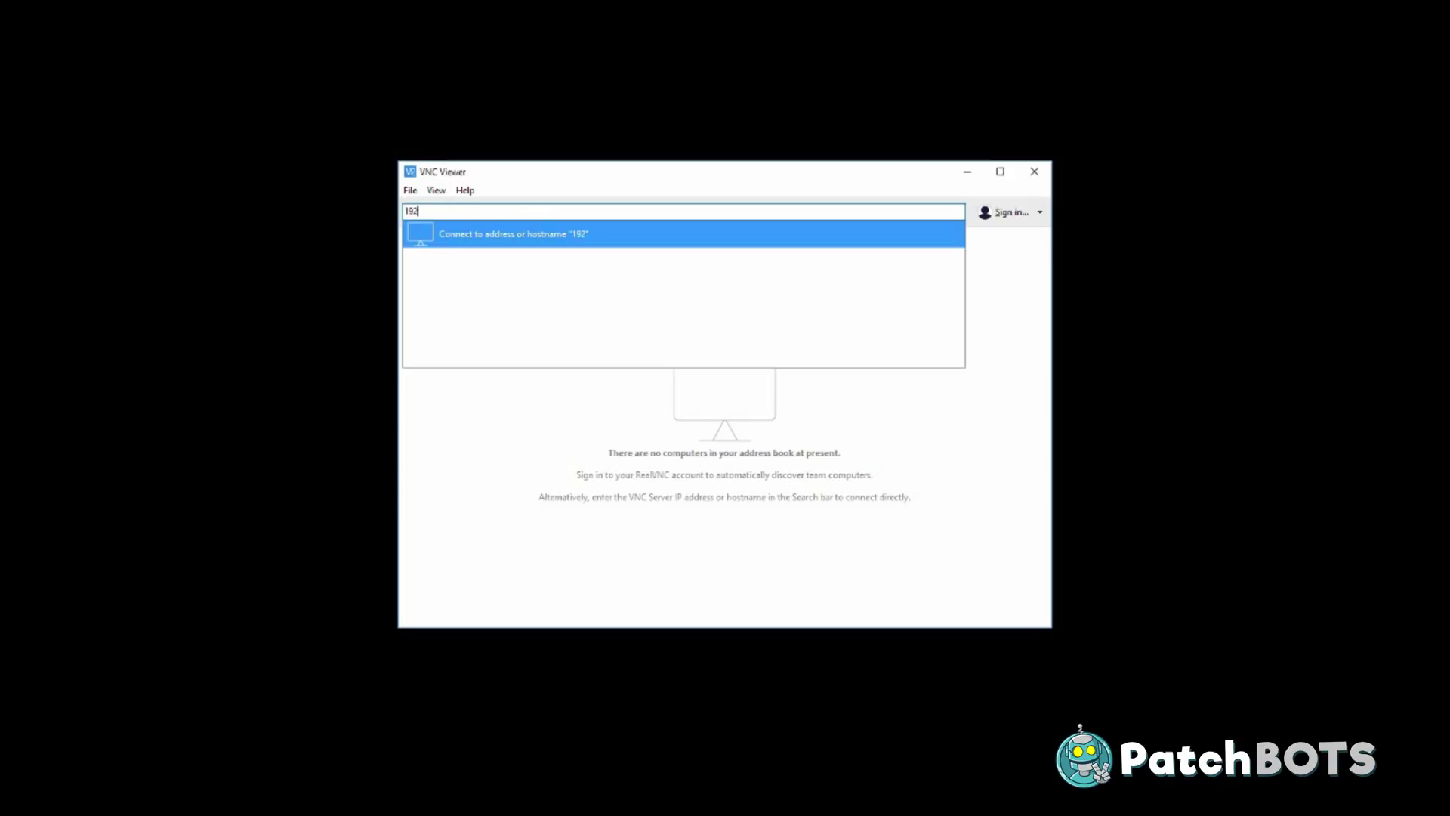
{"action": "type", "text": ".168.1.251"}
- Connect VNC Viewer to 192.168.1.251 and log in as user pi
{"action": "key", "text": "Return"}
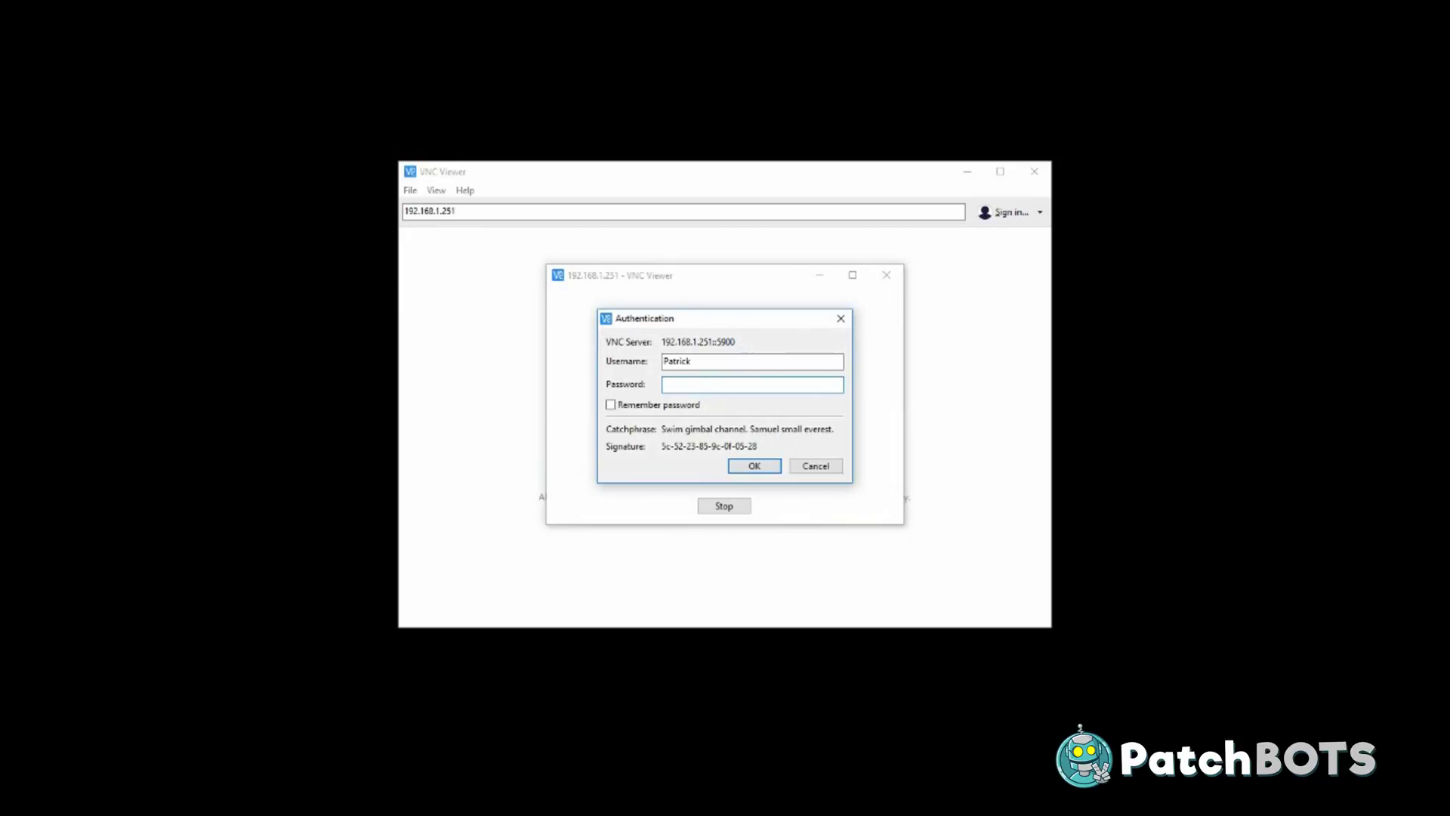
{"action": "double_click", "coordinate": [702, 361]}
{"action": "type", "text": "pi"}
{"action": "key", "text": "Tab"}
{"action": "type", "text": "raspberry"}
{"action": "key", "text": "Return"}
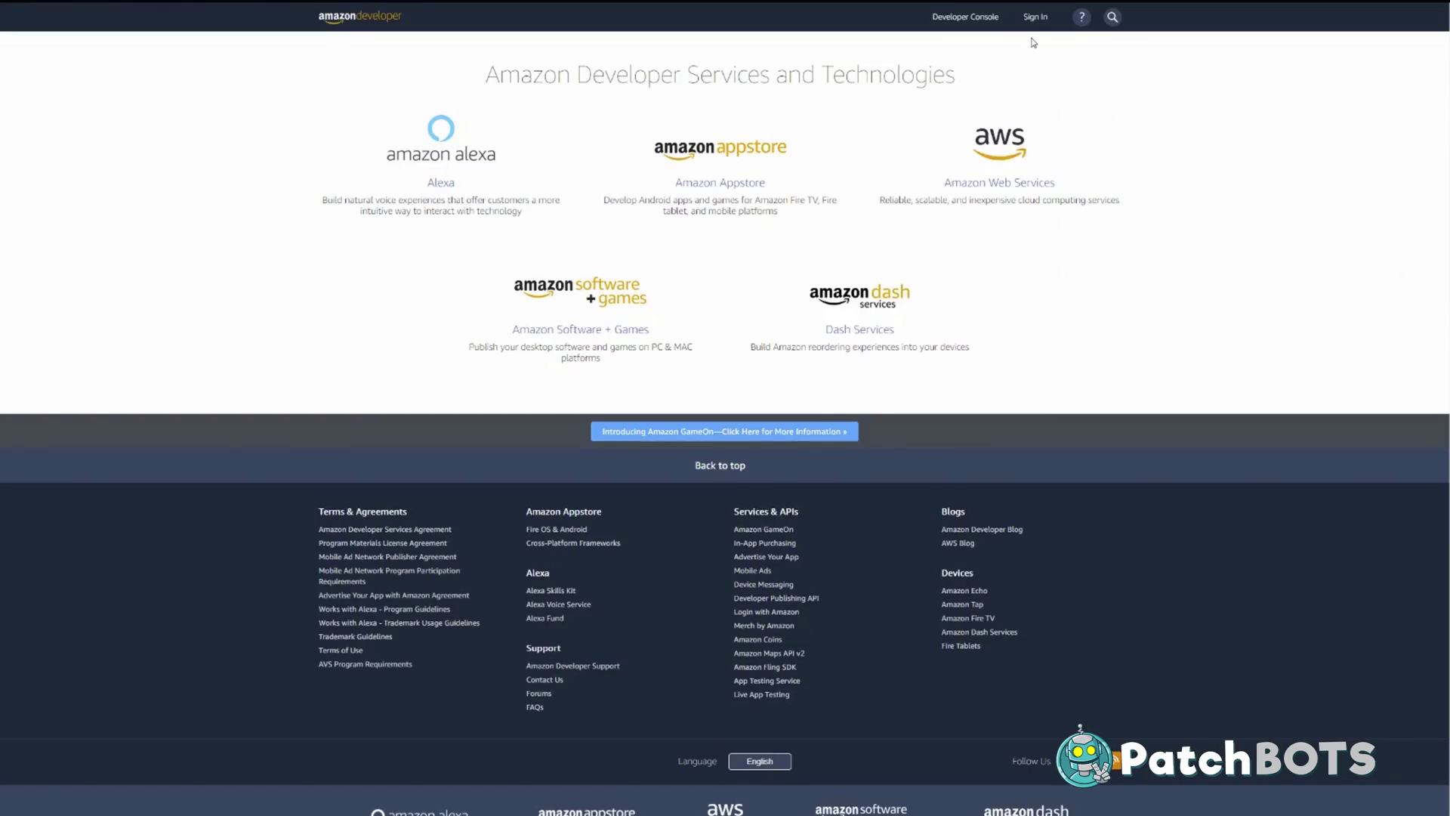
- Sign in to Amazon Developer and go to the Developer Console
{"action": "left_click", "coordinate": [1036, 16]}
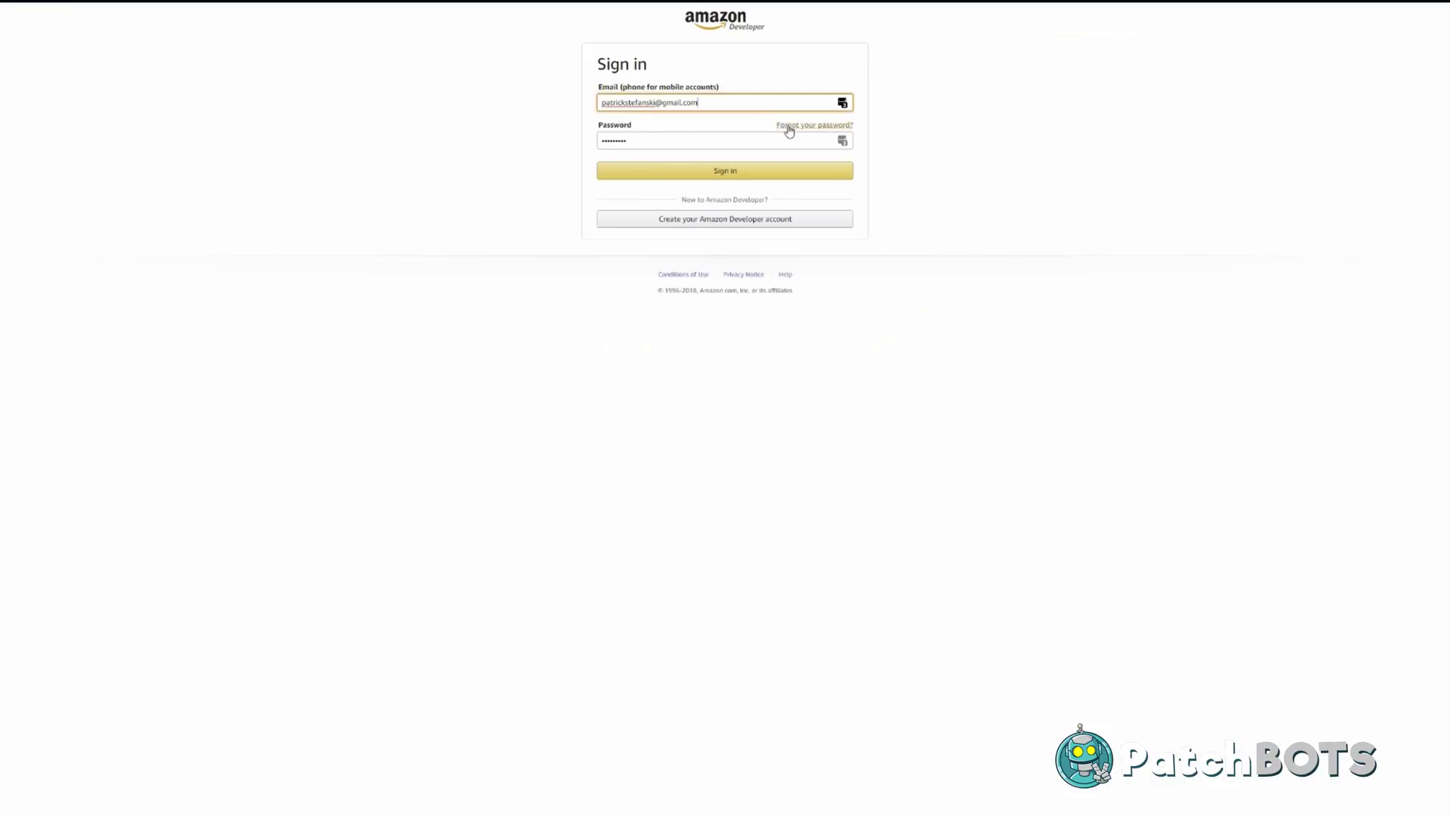
{"action": "left_click", "coordinate": [748, 170]}
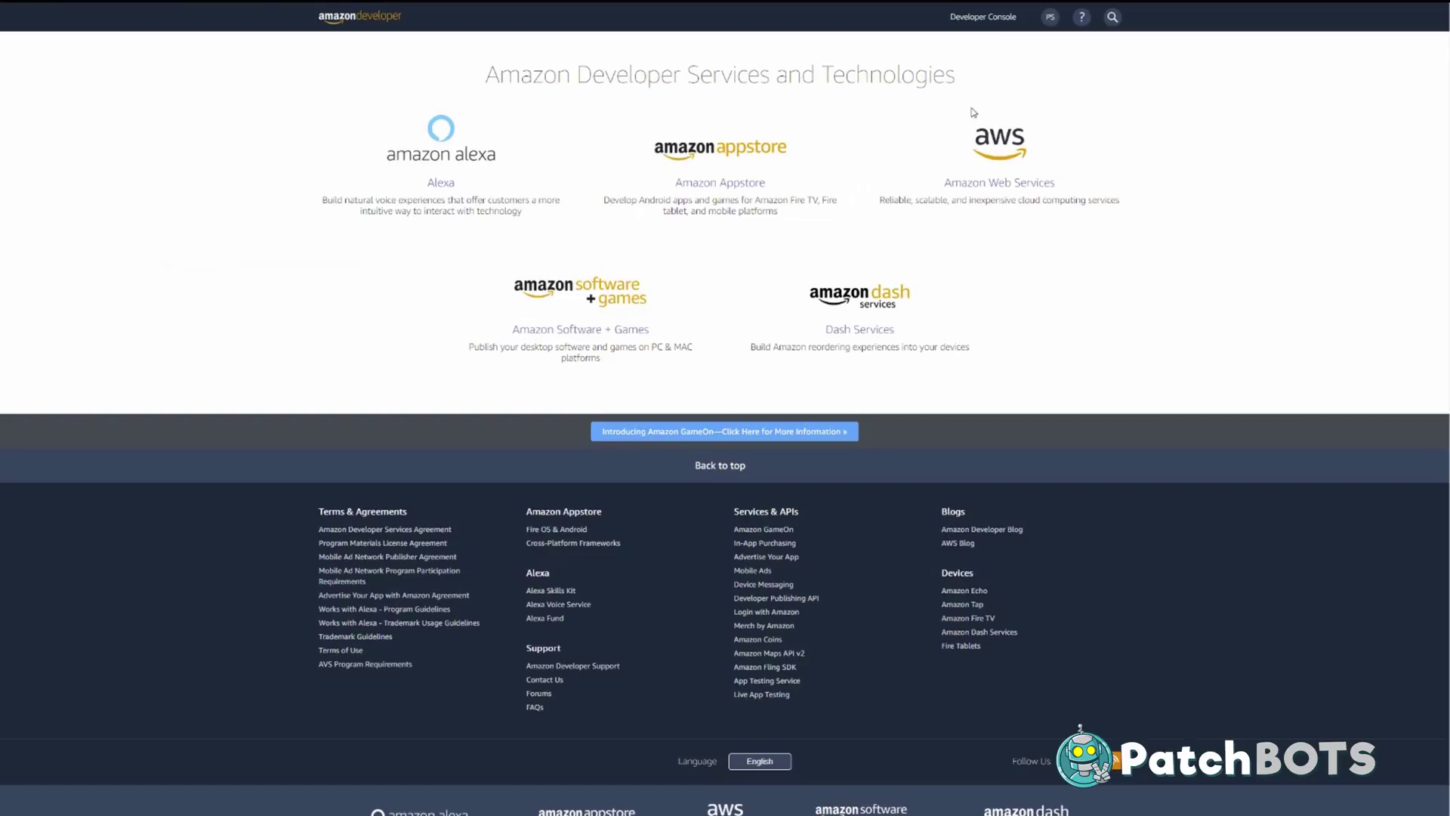
{"action": "left_click", "coordinate": [983, 17]}
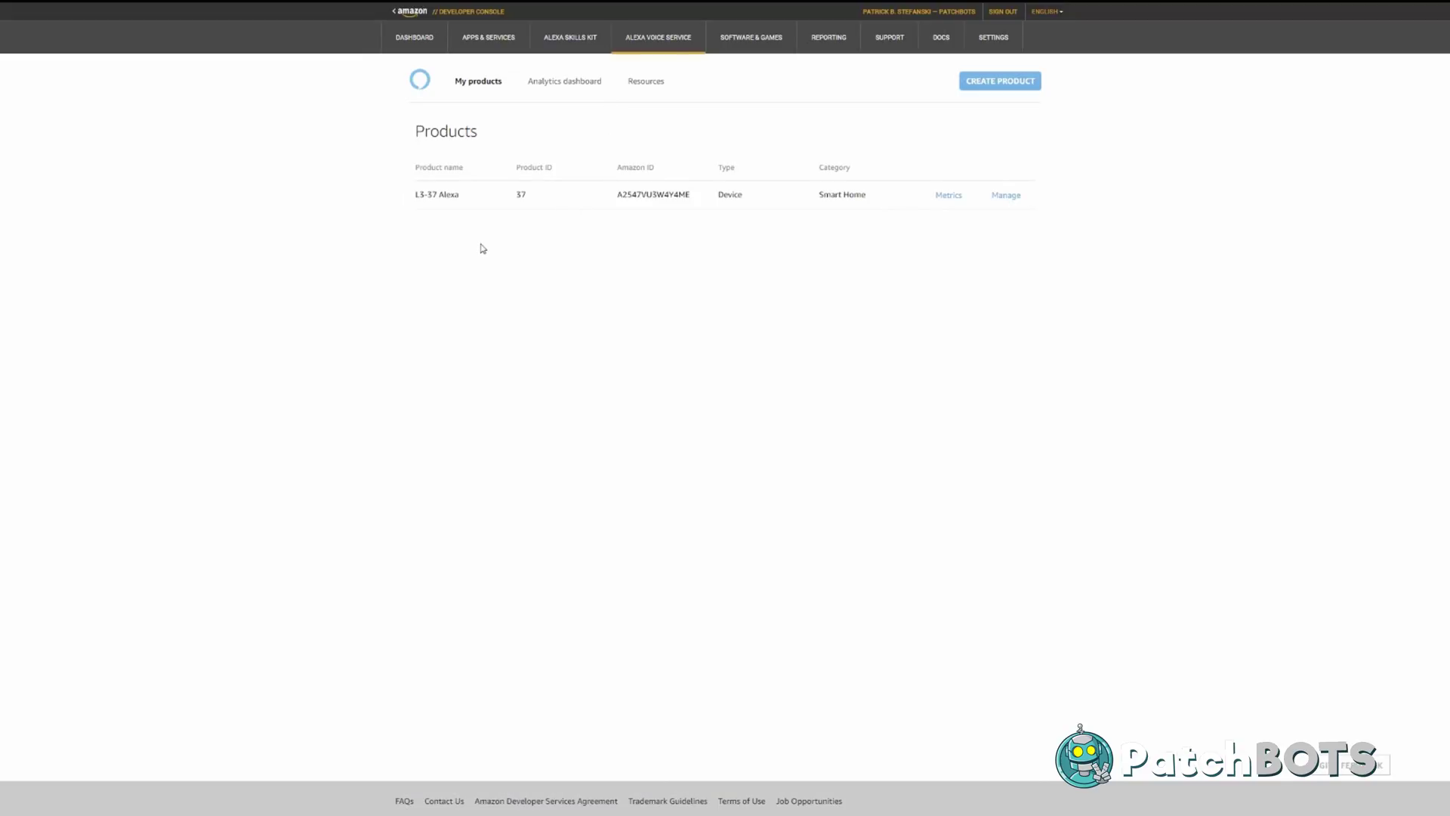
- Start a new product with its Product ID, as an Alexa-enabled device without companion app
{"action": "left_click", "coordinate": [986, 85]}
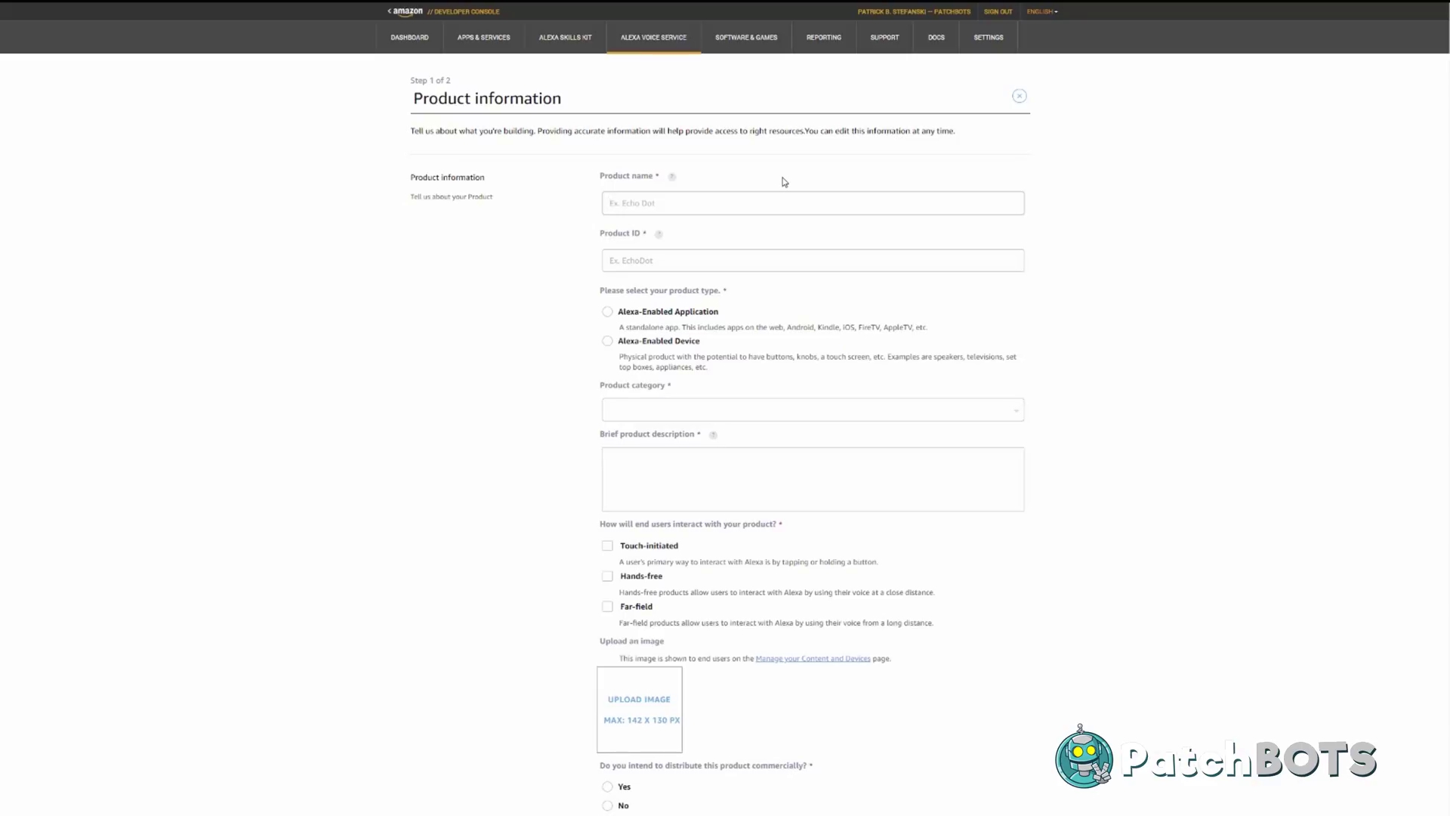
{"action": "type", "text": "L3-37 Tuto"}
{"action": "type", "text": "rial"}
{"action": "left_click", "coordinate": [739, 260]}
{"action": "type", "text": "1337"}
{"action": "left_click", "coordinate": [605, 343]}
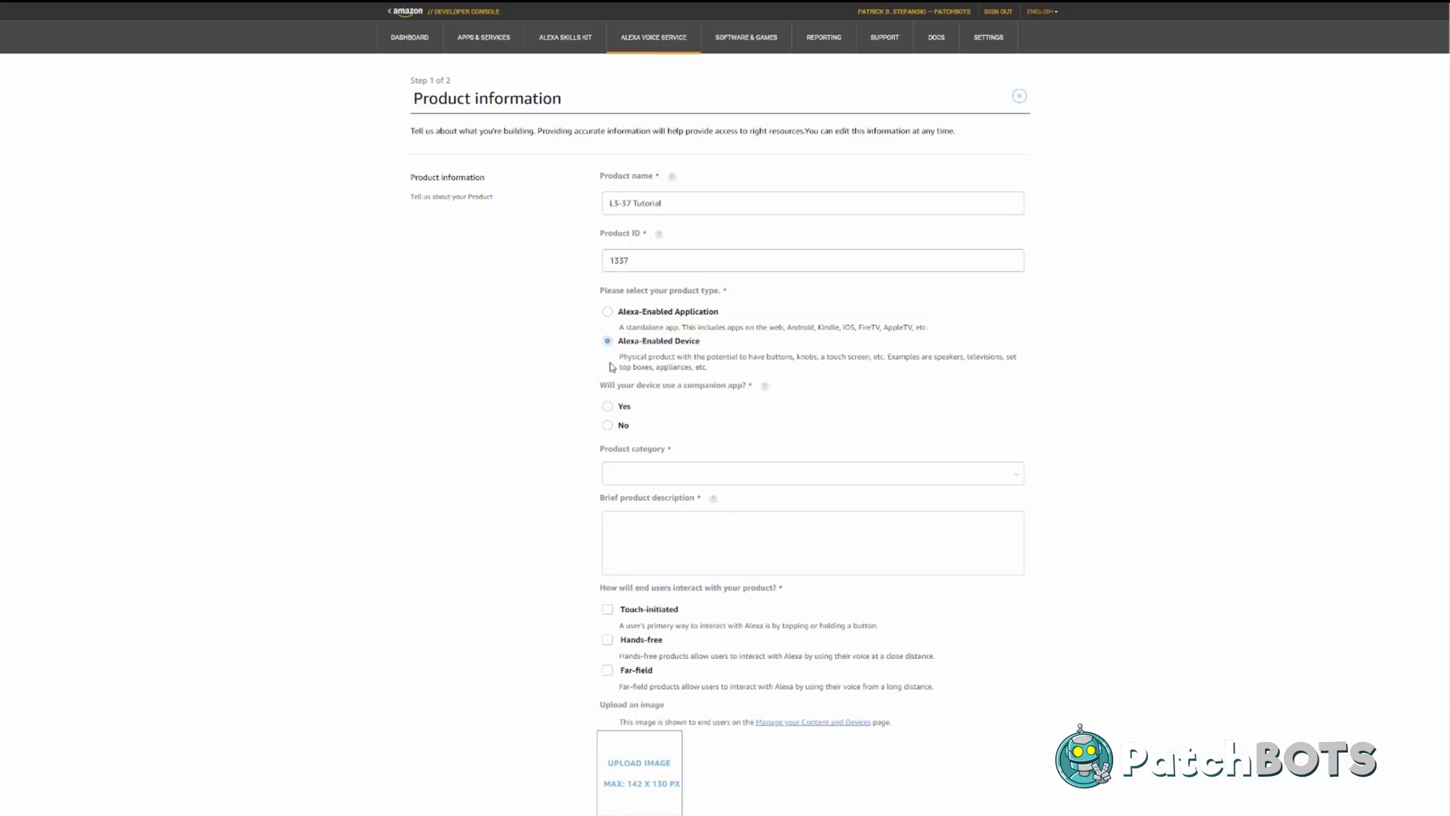
{"action": "left_click", "coordinate": [607, 426]}
{"action": "scroll", "coordinate": [684, 438], "scroll_direction": "down", "scroll_amount": 3}
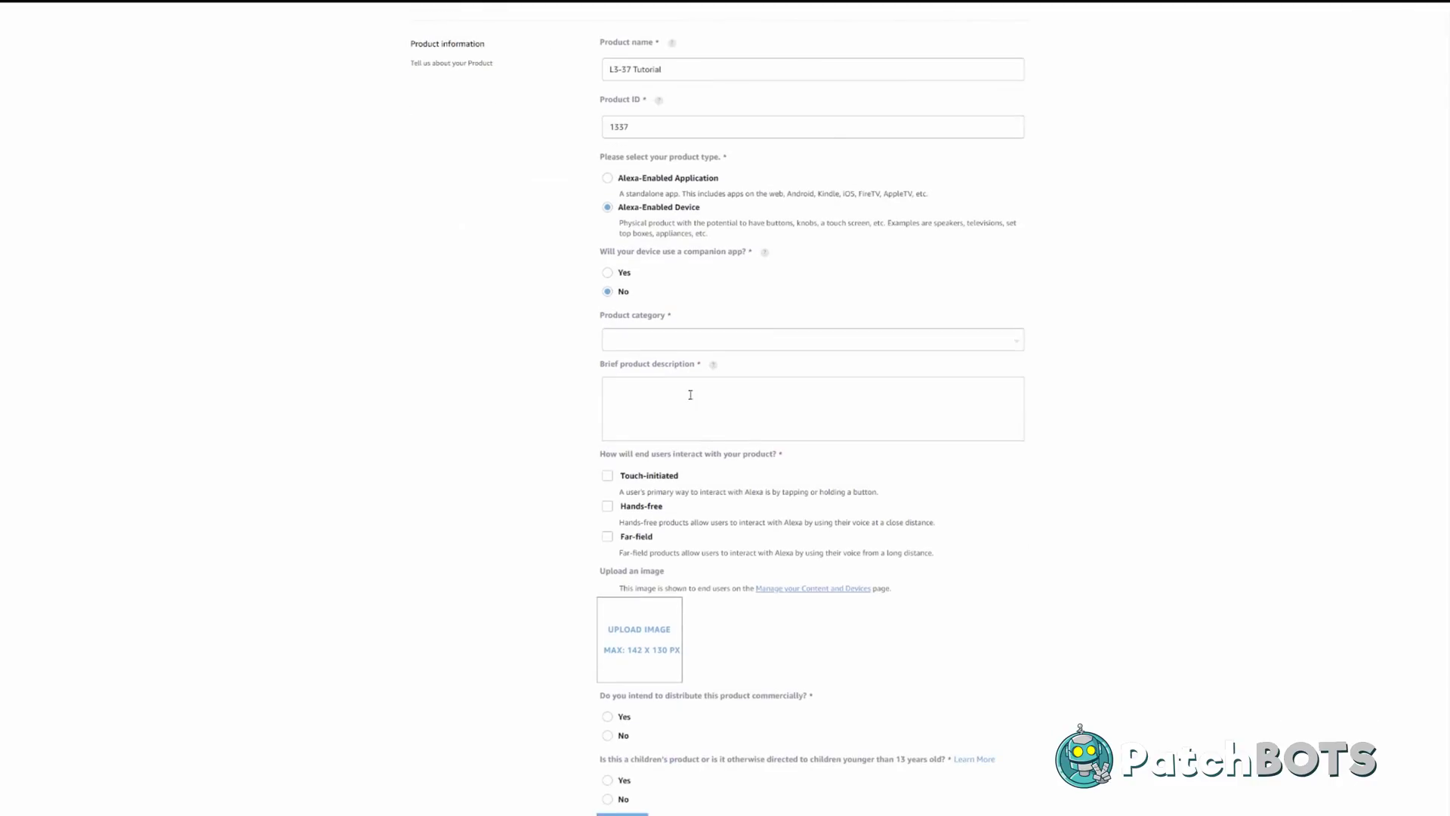
- Choose Smart Home category, hands-free, non-commercial, not for children, and continue
{"action": "left_click", "coordinate": [689, 346]}
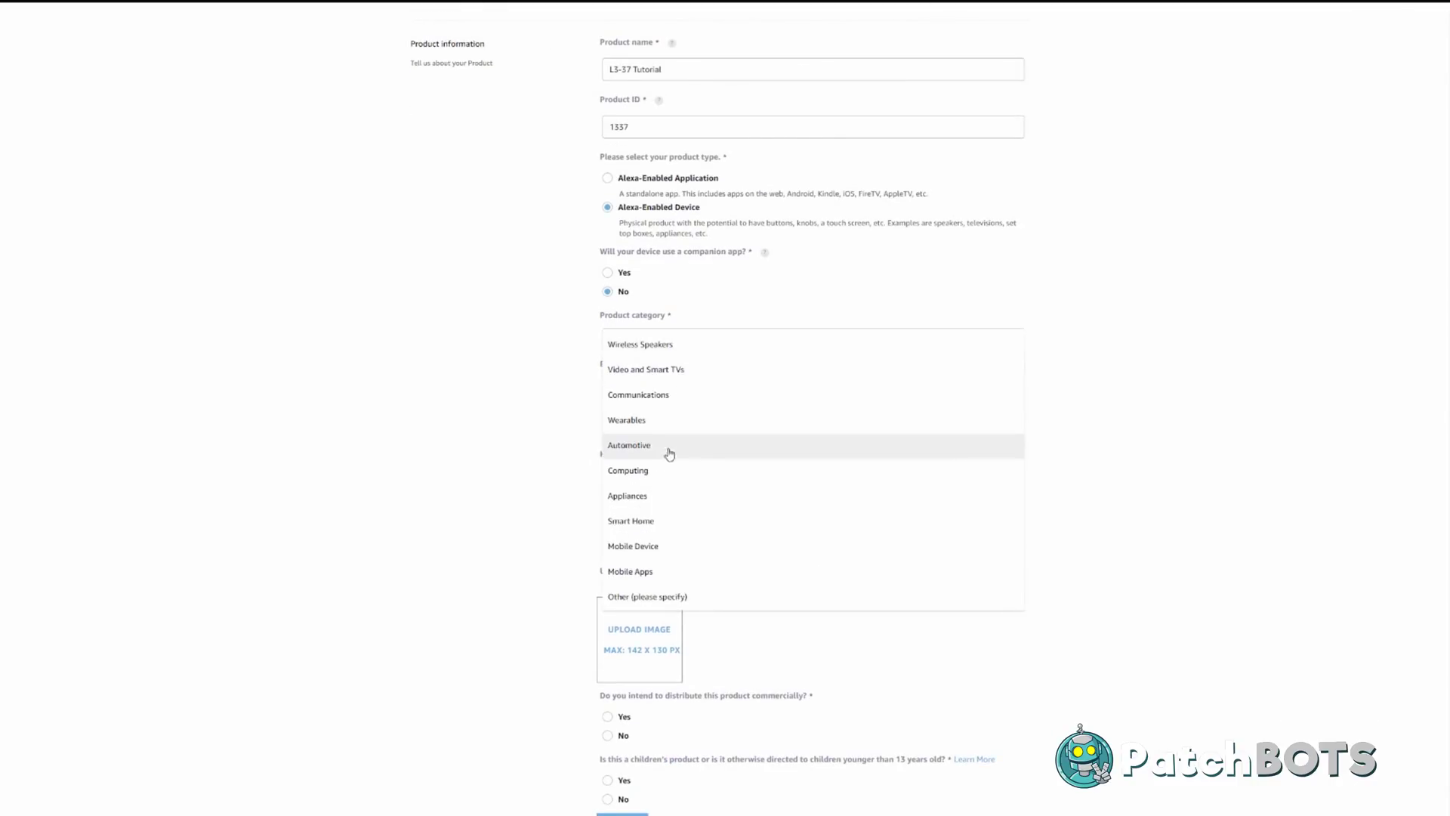
{"action": "left_click", "coordinate": [661, 520]}
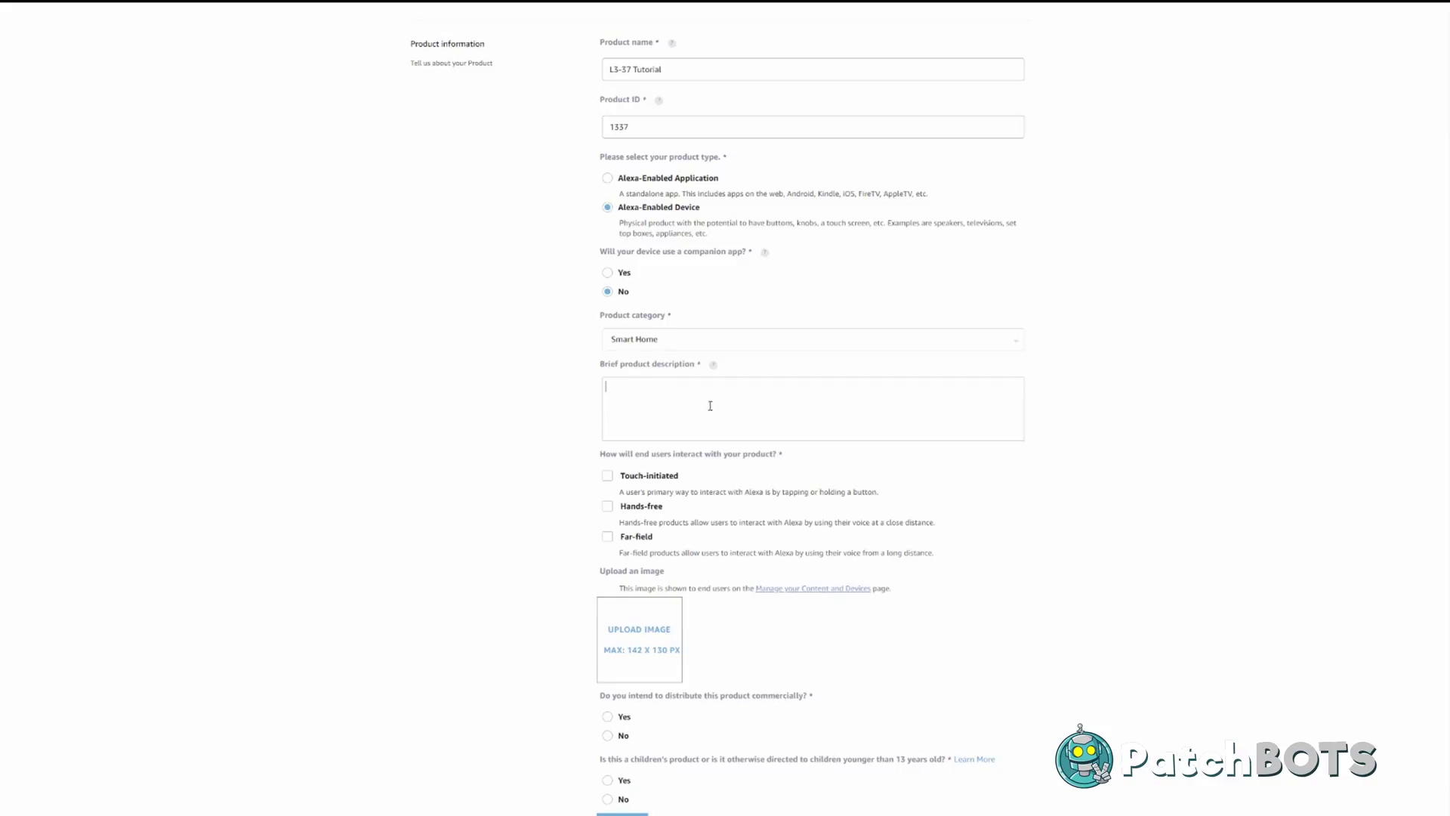
{"action": "type", "text": "An Alexa Powe"}
{"action": "type", "text": "red L3-37"}
{"action": "left_click", "coordinate": [608, 506]}
{"action": "scroll", "coordinate": [680, 567], "scroll_direction": "down", "scroll_amount": 1}
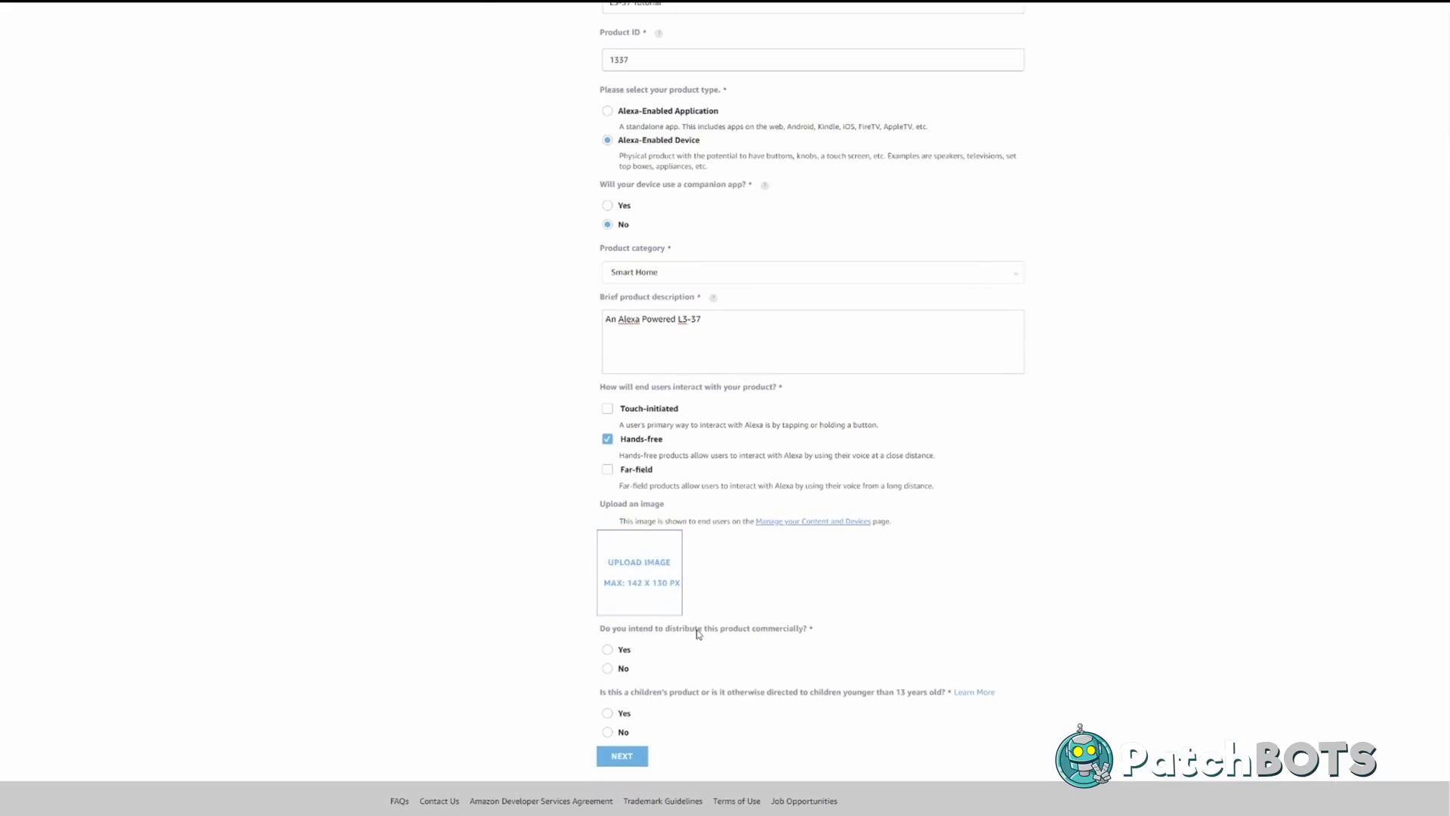
{"action": "left_click", "coordinate": [607, 669]}
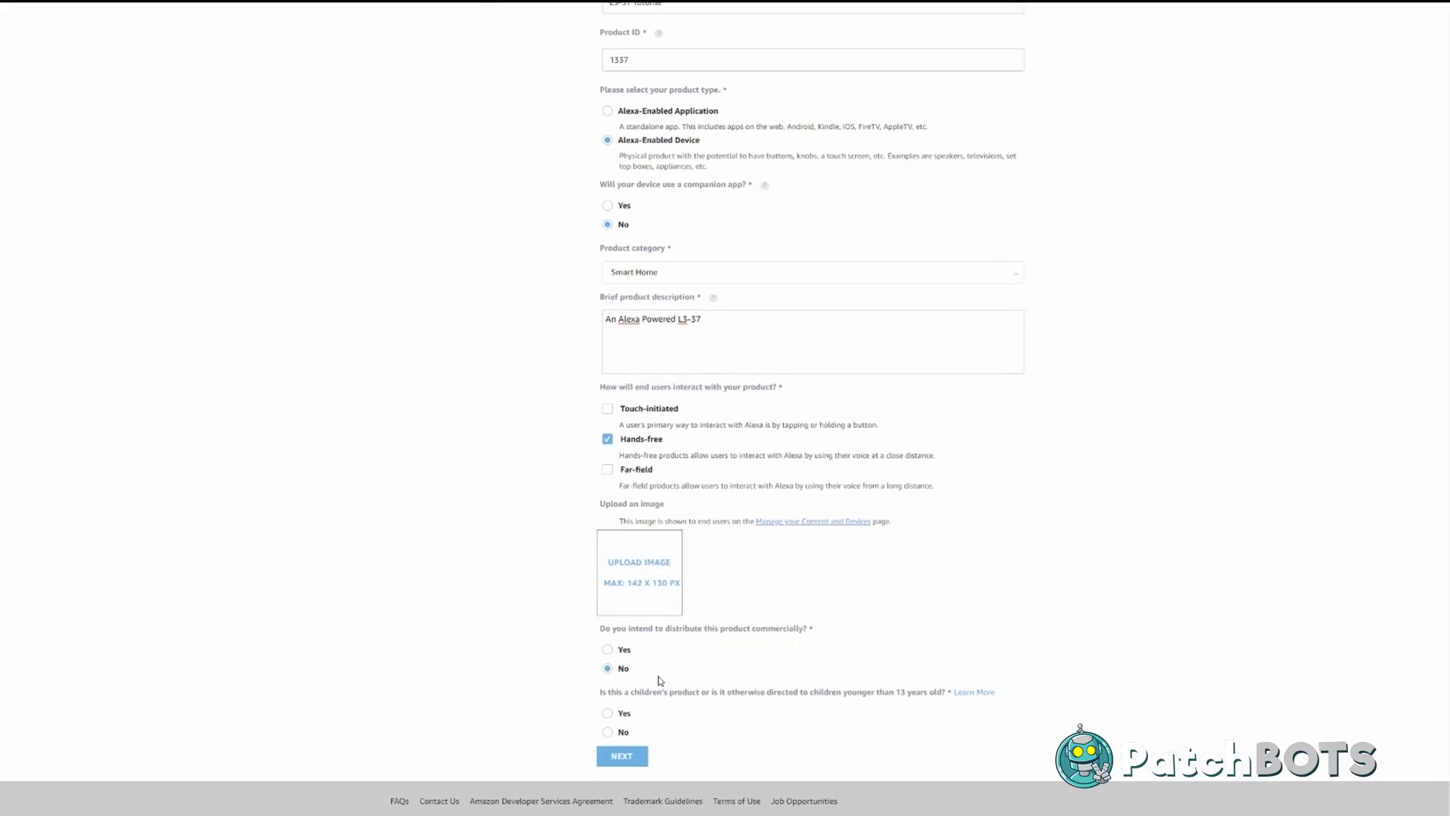
{"action": "left_click", "coordinate": [607, 732]}
{"action": "left_click", "coordinate": [621, 758]}
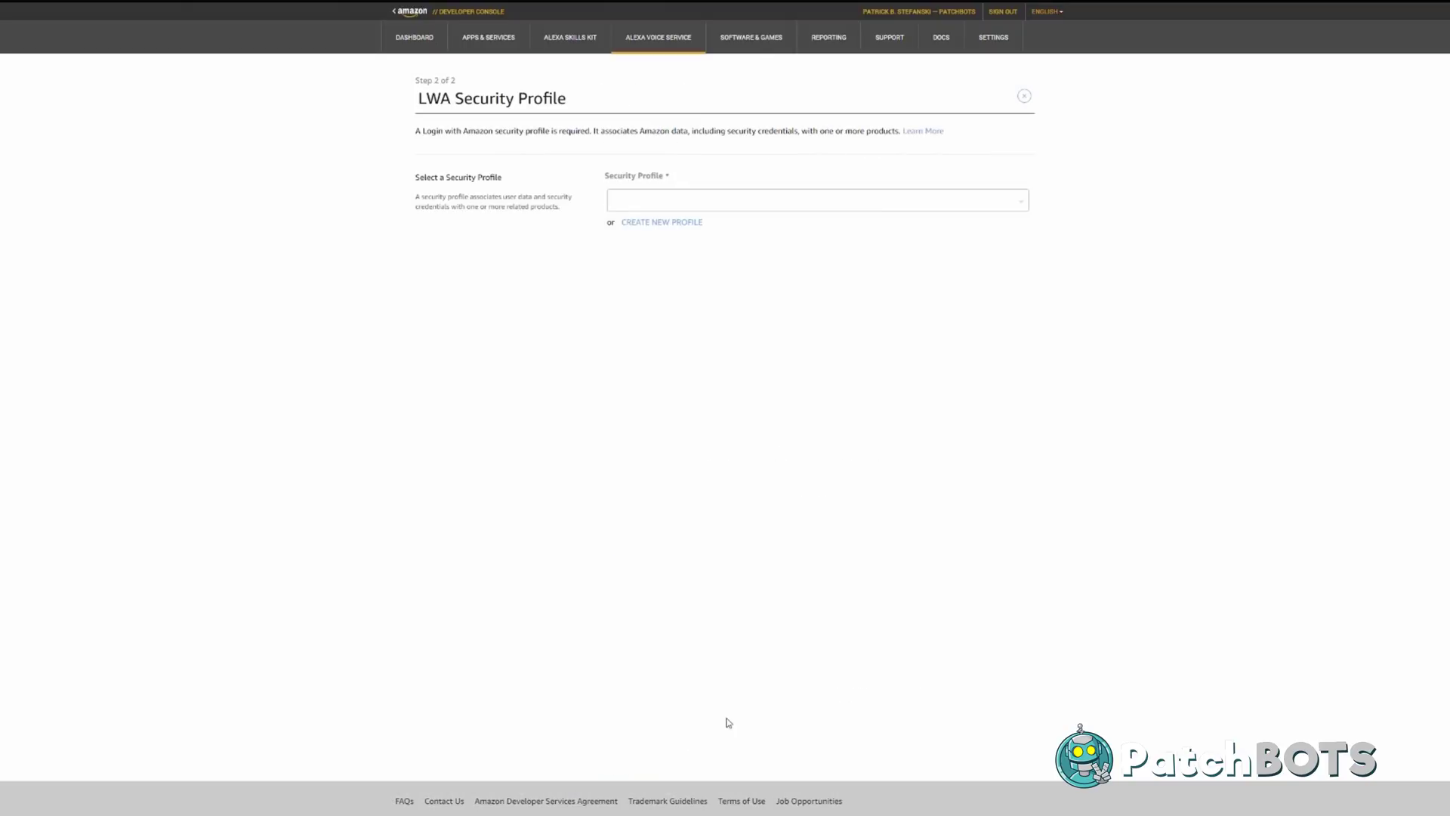
- Create the 'Tutorial' security profile with a tutorial-video, to-be-deleted description
{"action": "left_click", "coordinate": [655, 224]}
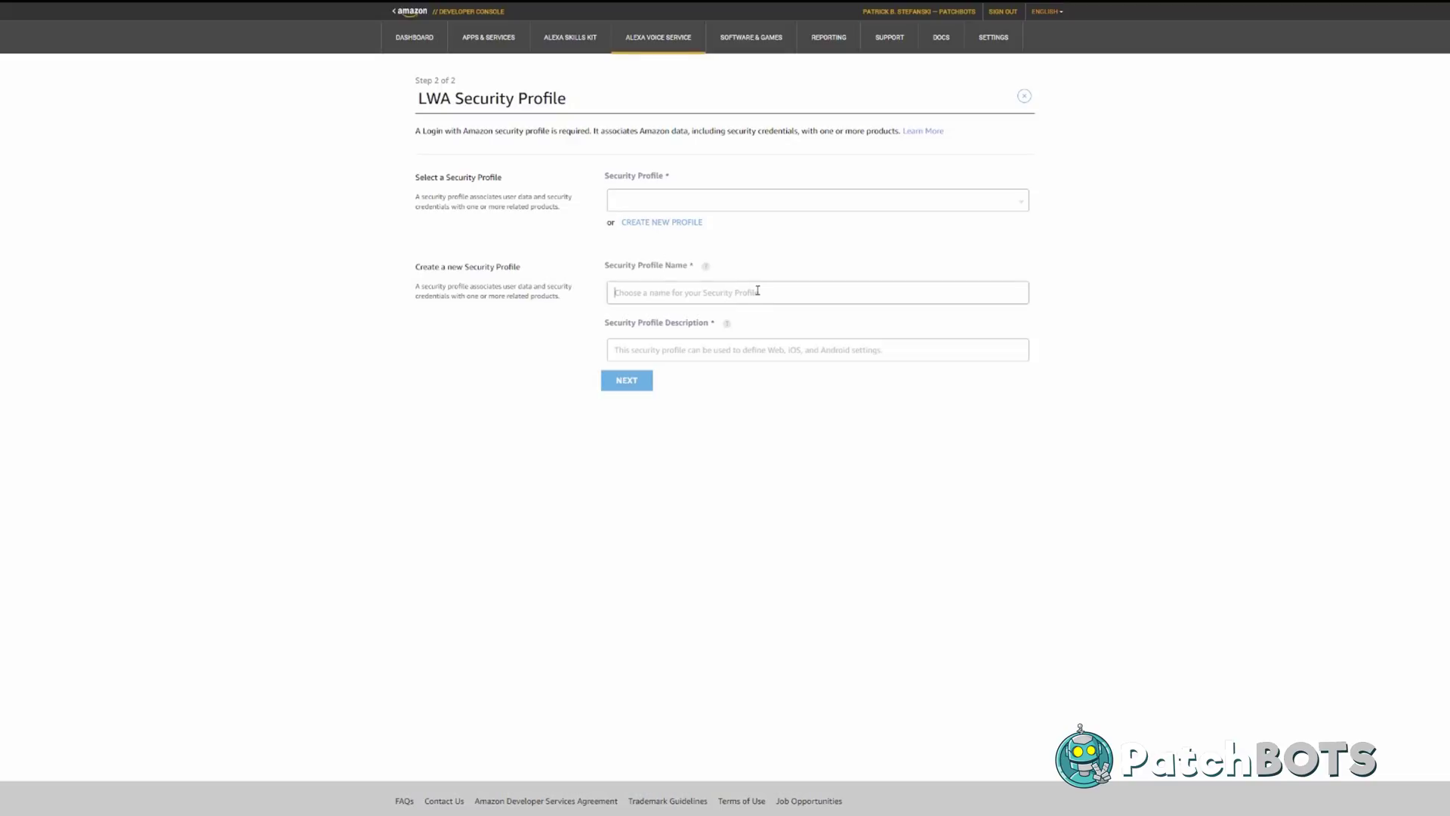
{"action": "type", "text": "Tutorial"}
{"action": "key", "text": "Tab"}
{"action": "type", "text": "This is for my tutorial video and will be deleted"}
{"action": "left_click", "coordinate": [626, 379]}
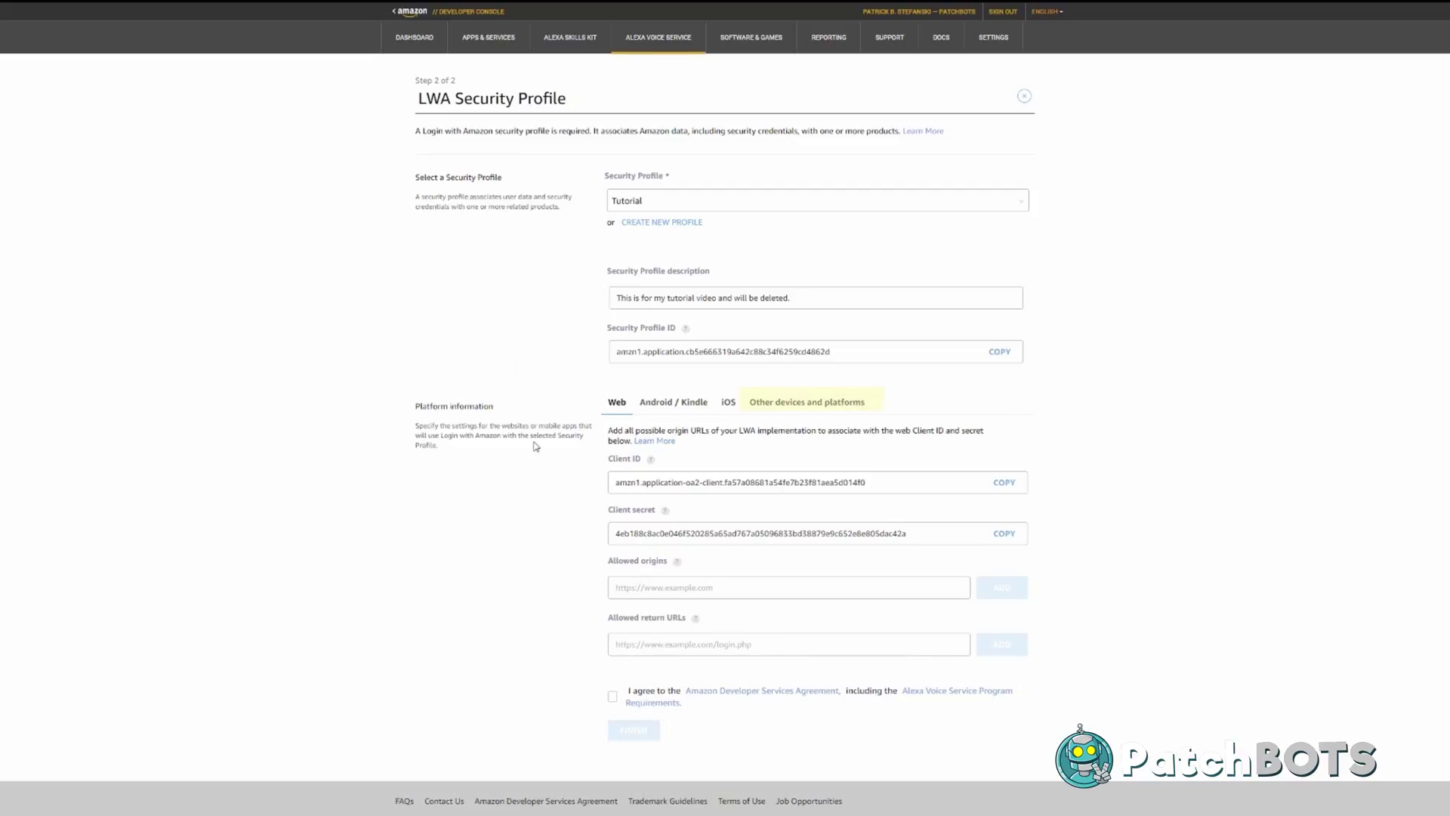
- Generate a 'Raspberry Pi' client ID under Other devices and platforms, accept the agreement, finish
{"action": "left_click", "coordinate": [798, 406]}
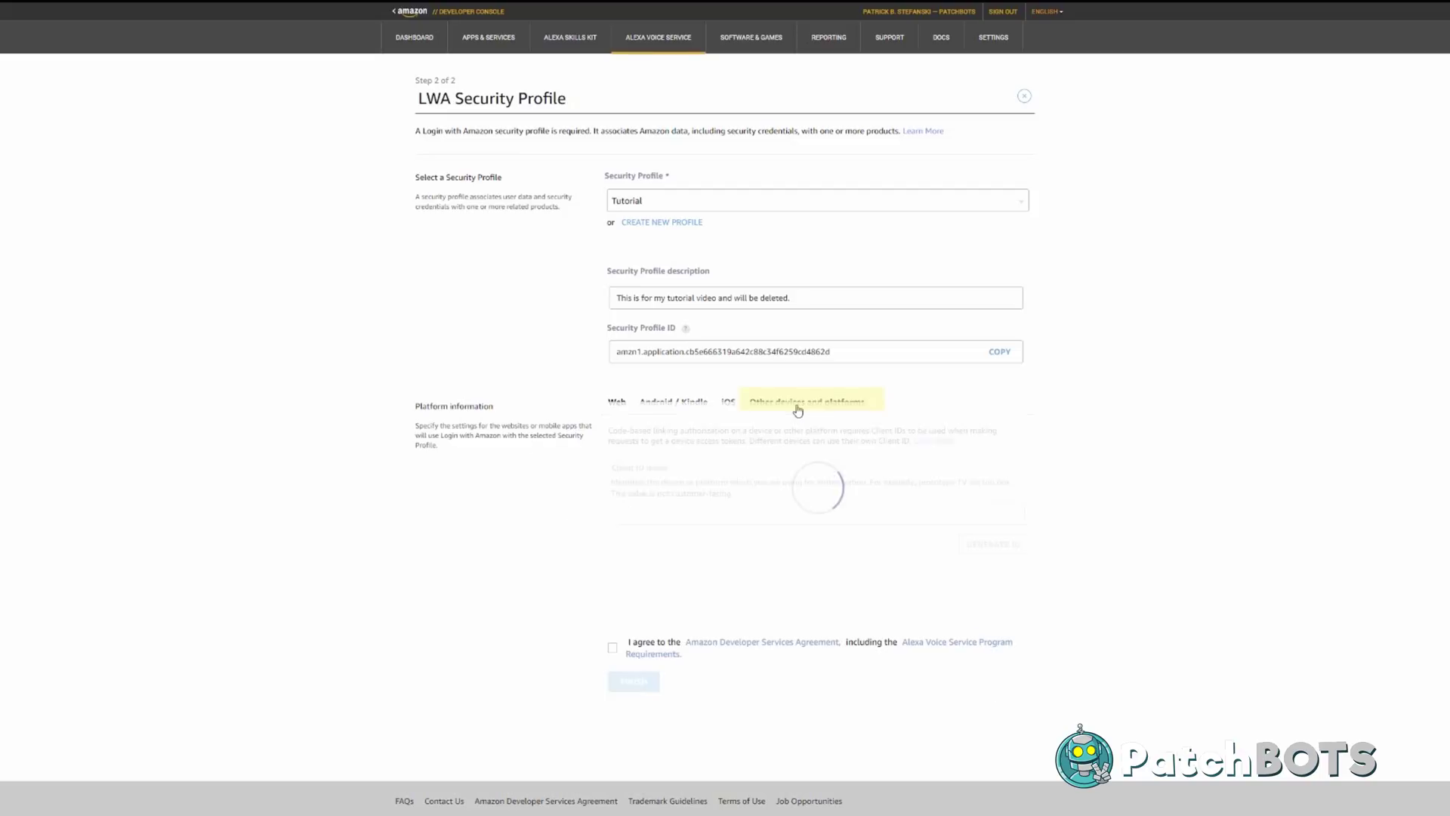
{"action": "left_click", "coordinate": [655, 514]}
{"action": "type", "text": "aspberry Pi"}
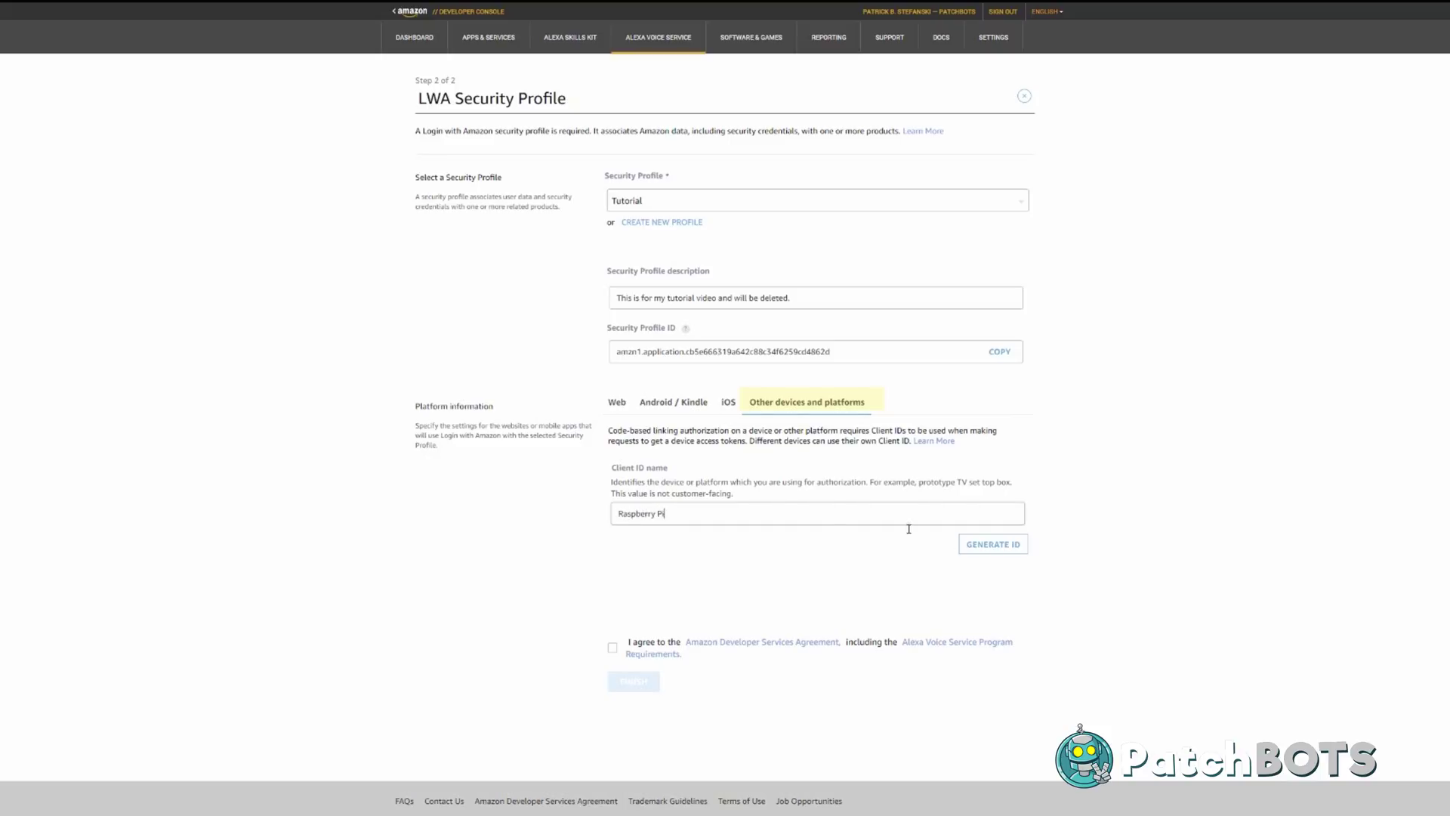
{"action": "left_click", "coordinate": [993, 544]}
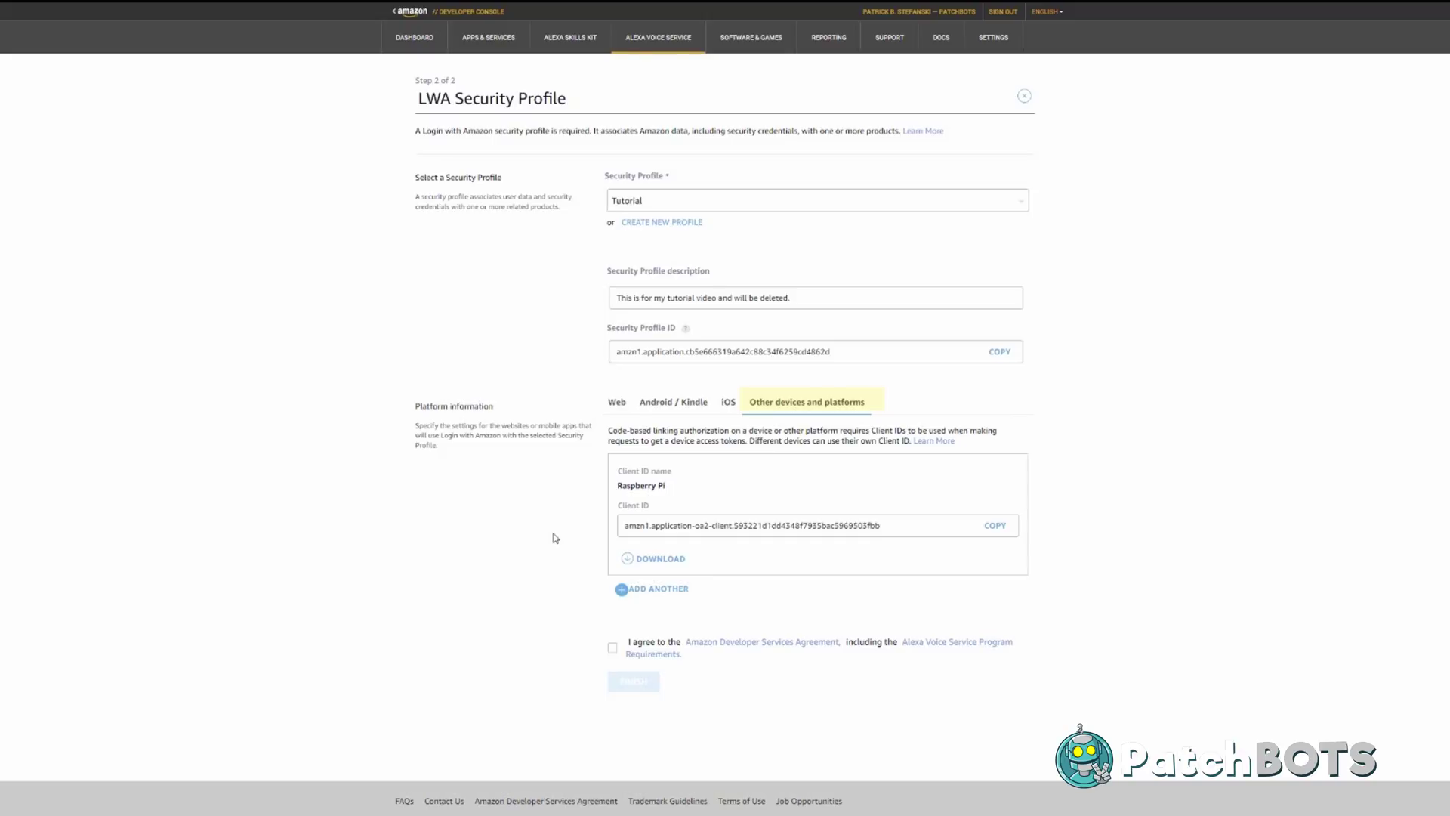
{"action": "left_click", "coordinate": [613, 647]}
{"action": "left_click", "coordinate": [630, 682]}
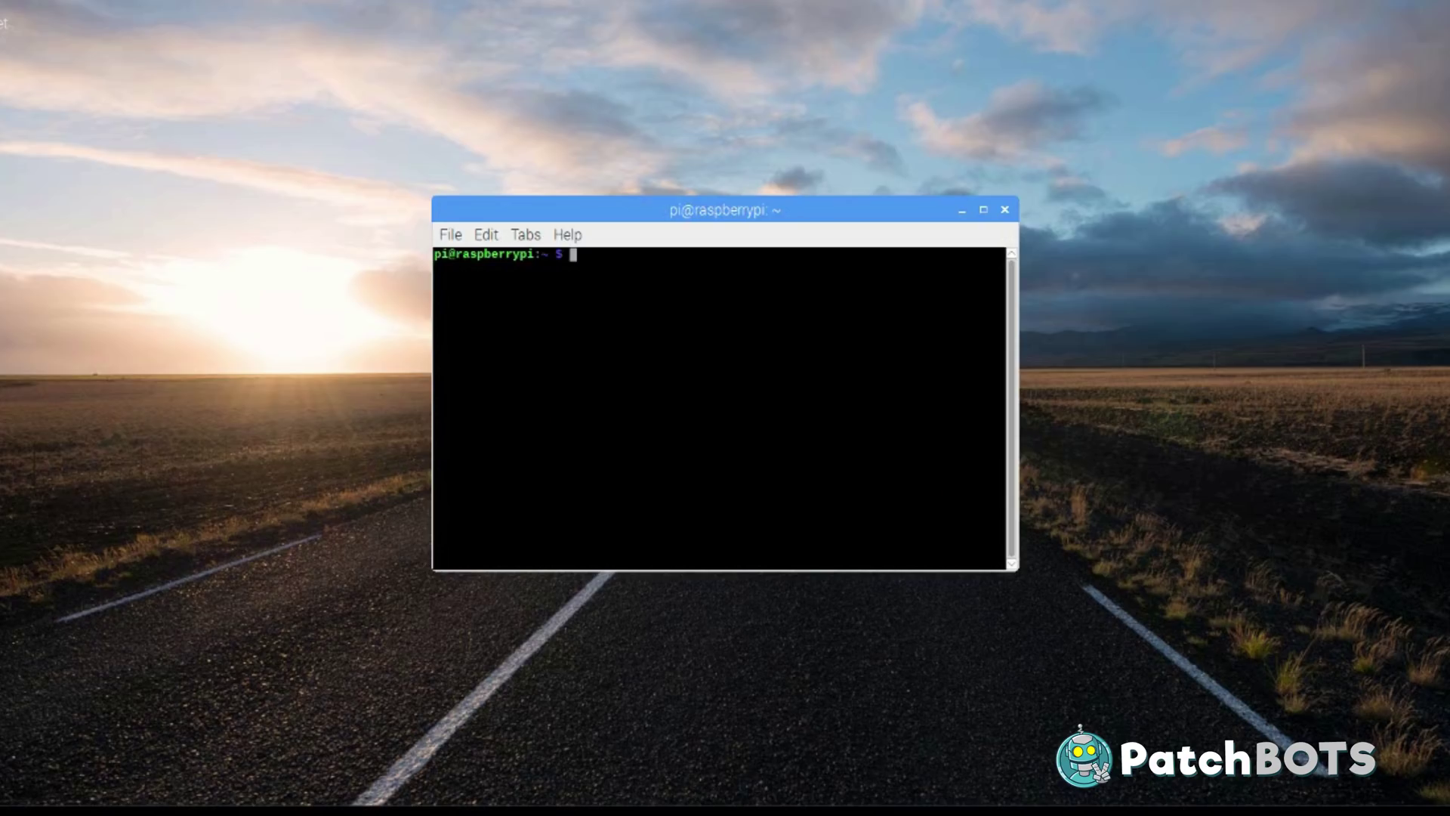
{"action": "type", "text": "git clone https://github.com/henrymendez/l3-37-alexa_patchbots"}
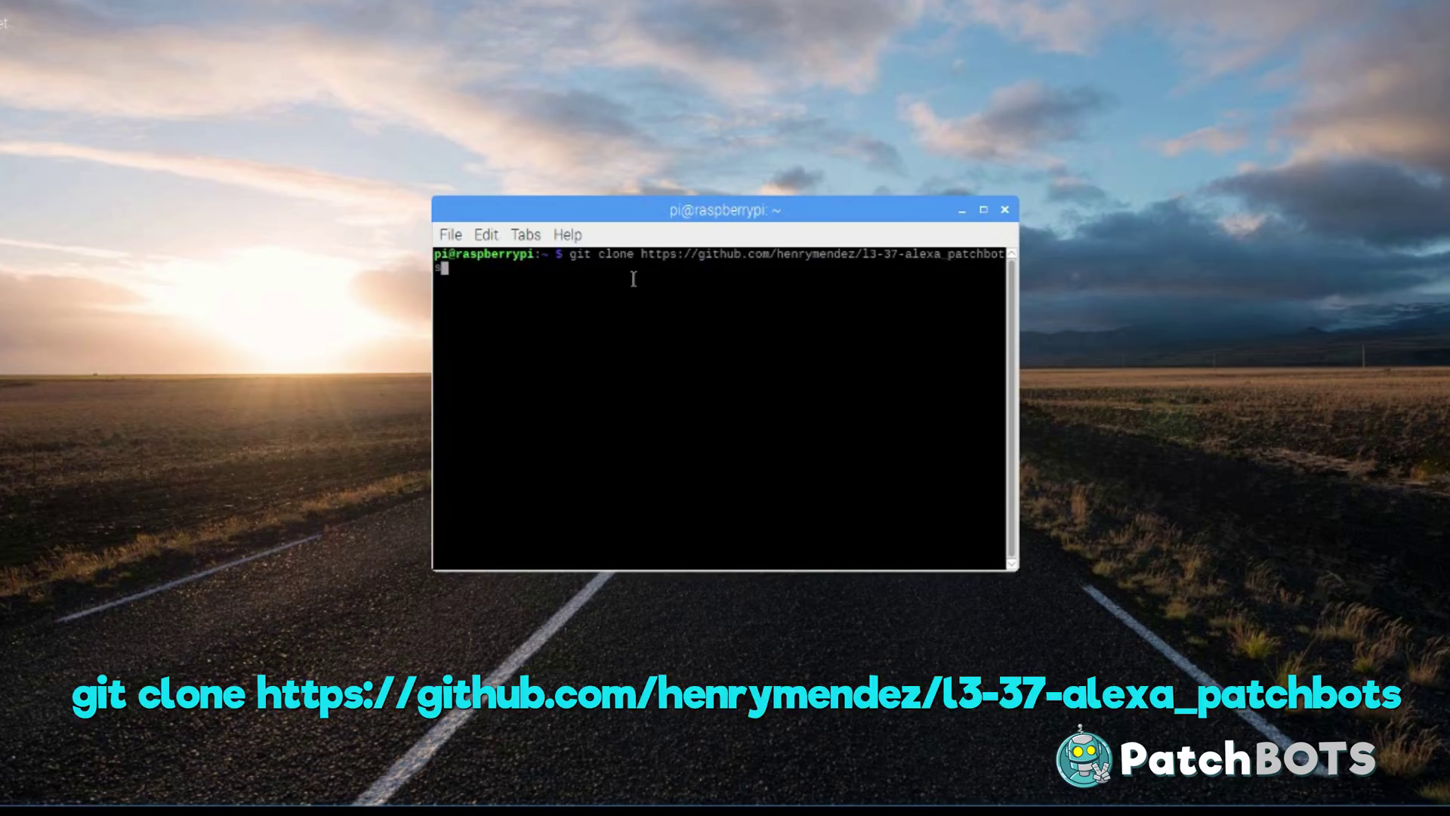
- Clone l3-37-alexa_patchbots, enter its folder, and run ./setup.sh
{"action": "key", "text": "Return"}
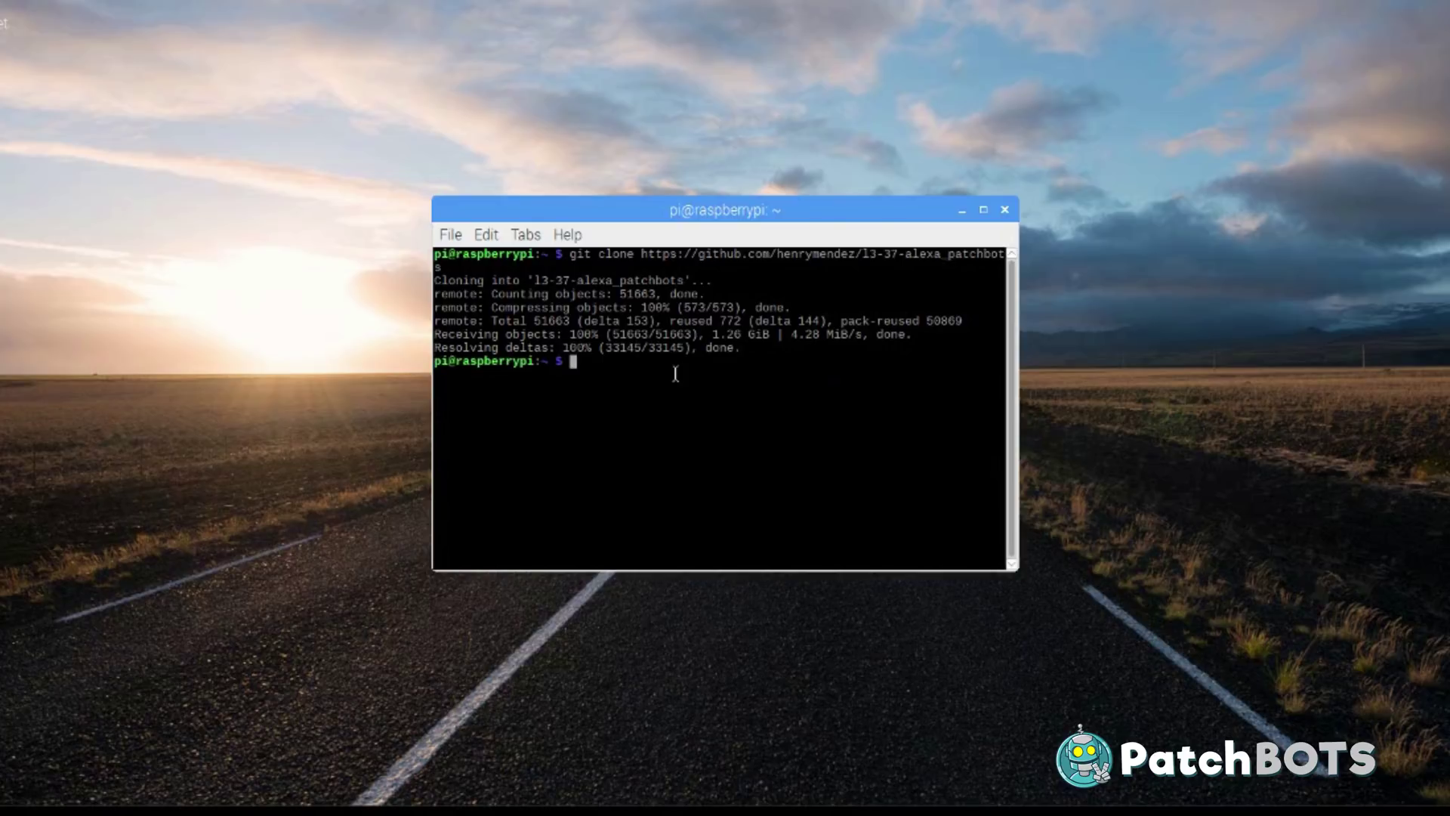
{"action": "type", "text": "cd /home/pi/l3-37-alexa_patchbots"}
{"action": "key", "text": "Return"}
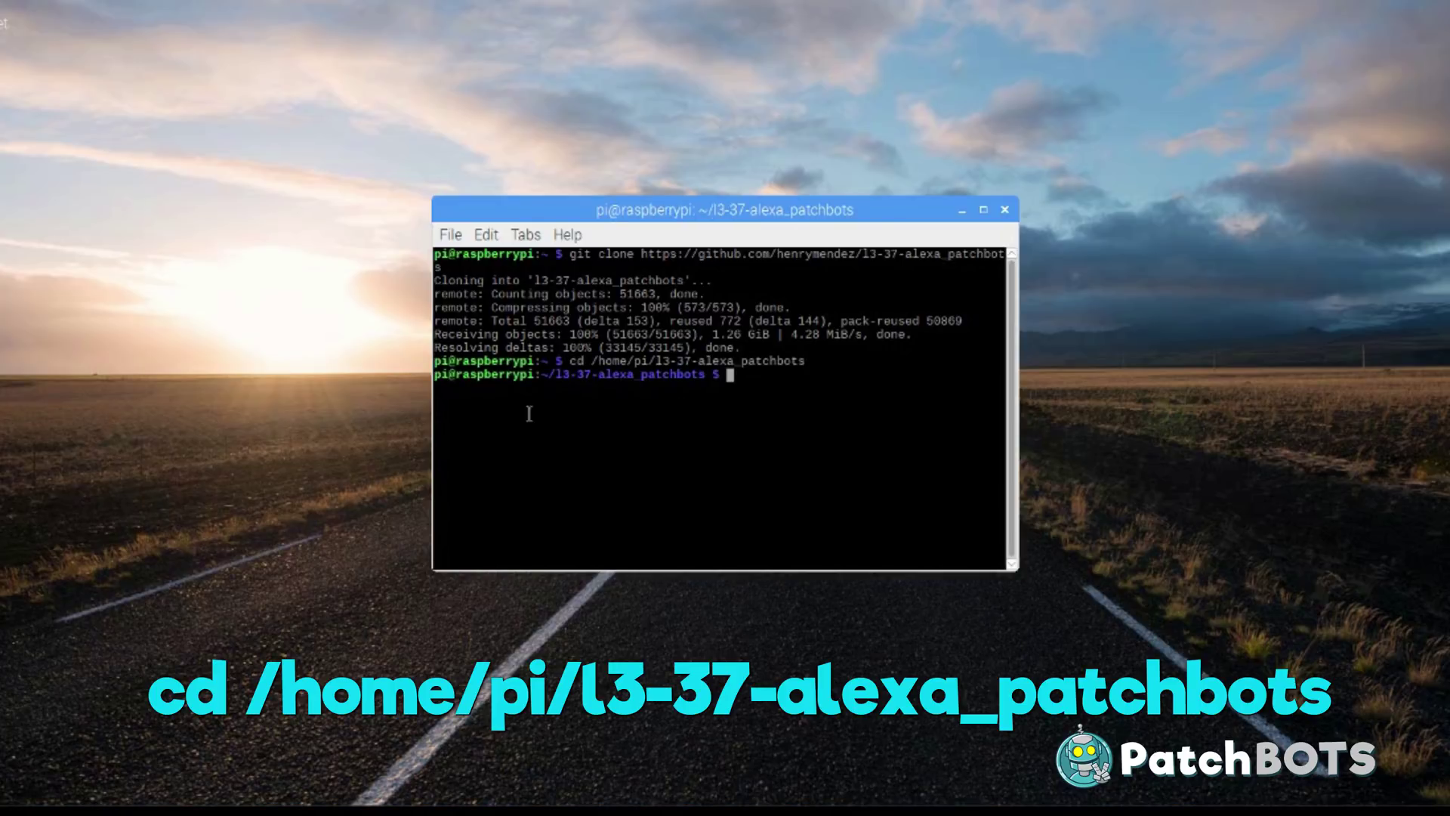
{"action": "type", "text": "./setup.sh"}
{"action": "key", "text": "Return"}
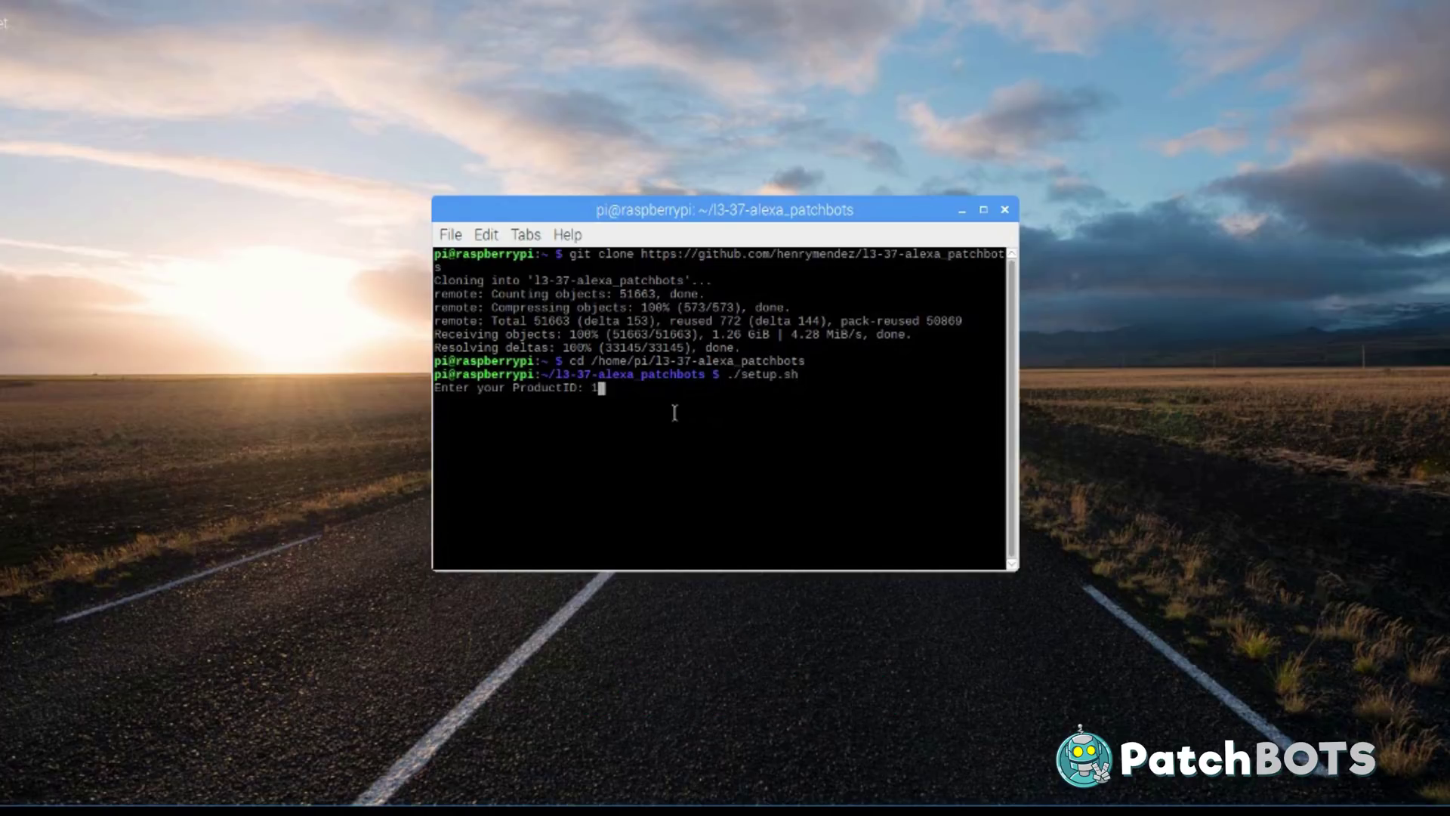
{"action": "type", "text": "1337"}
- Enter product ID 1337, the pasted client ID, and serial number 23
{"action": "key", "text": "Return"}
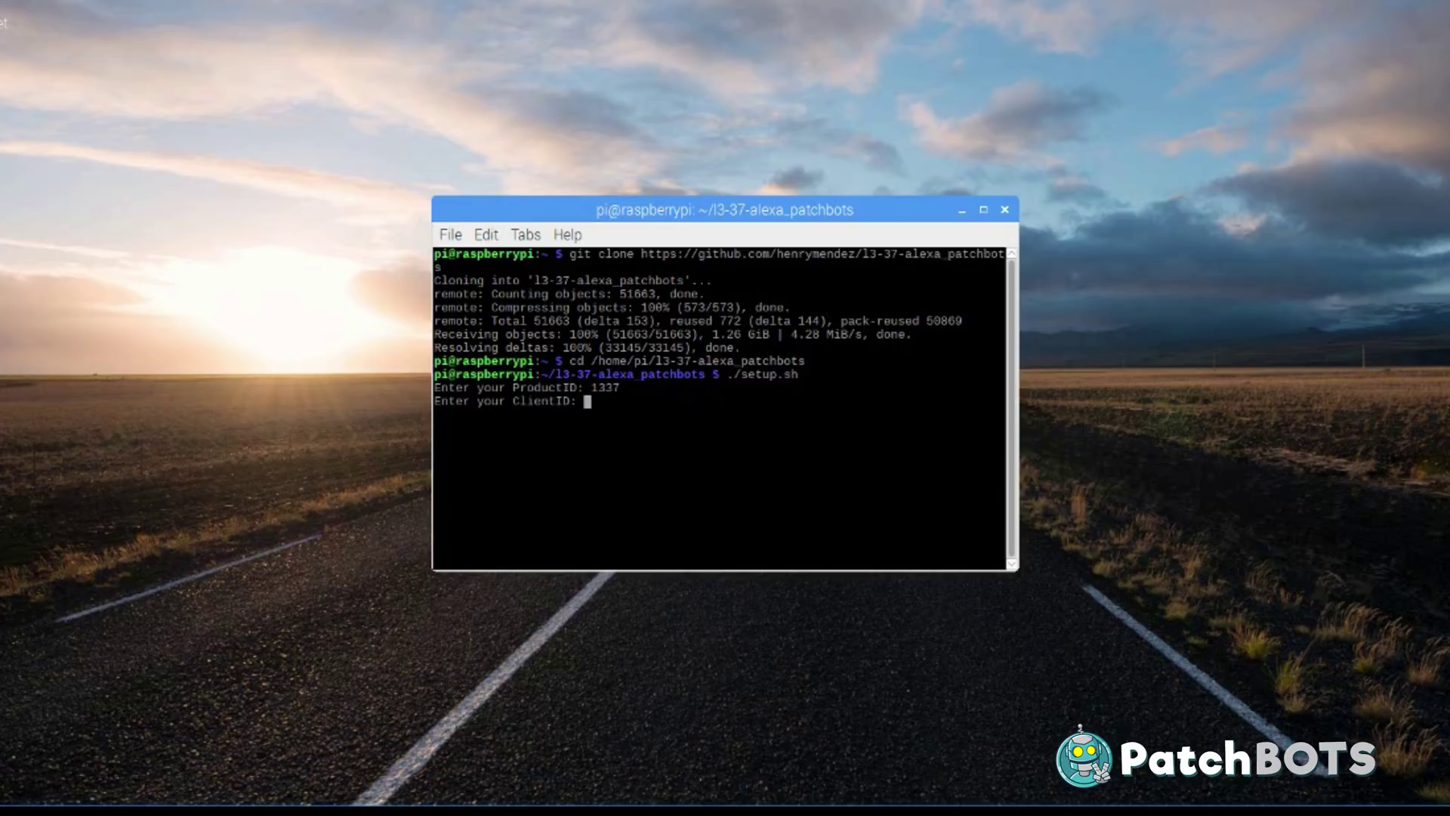
{"action": "key", "text": "ctrl+shift+v"}
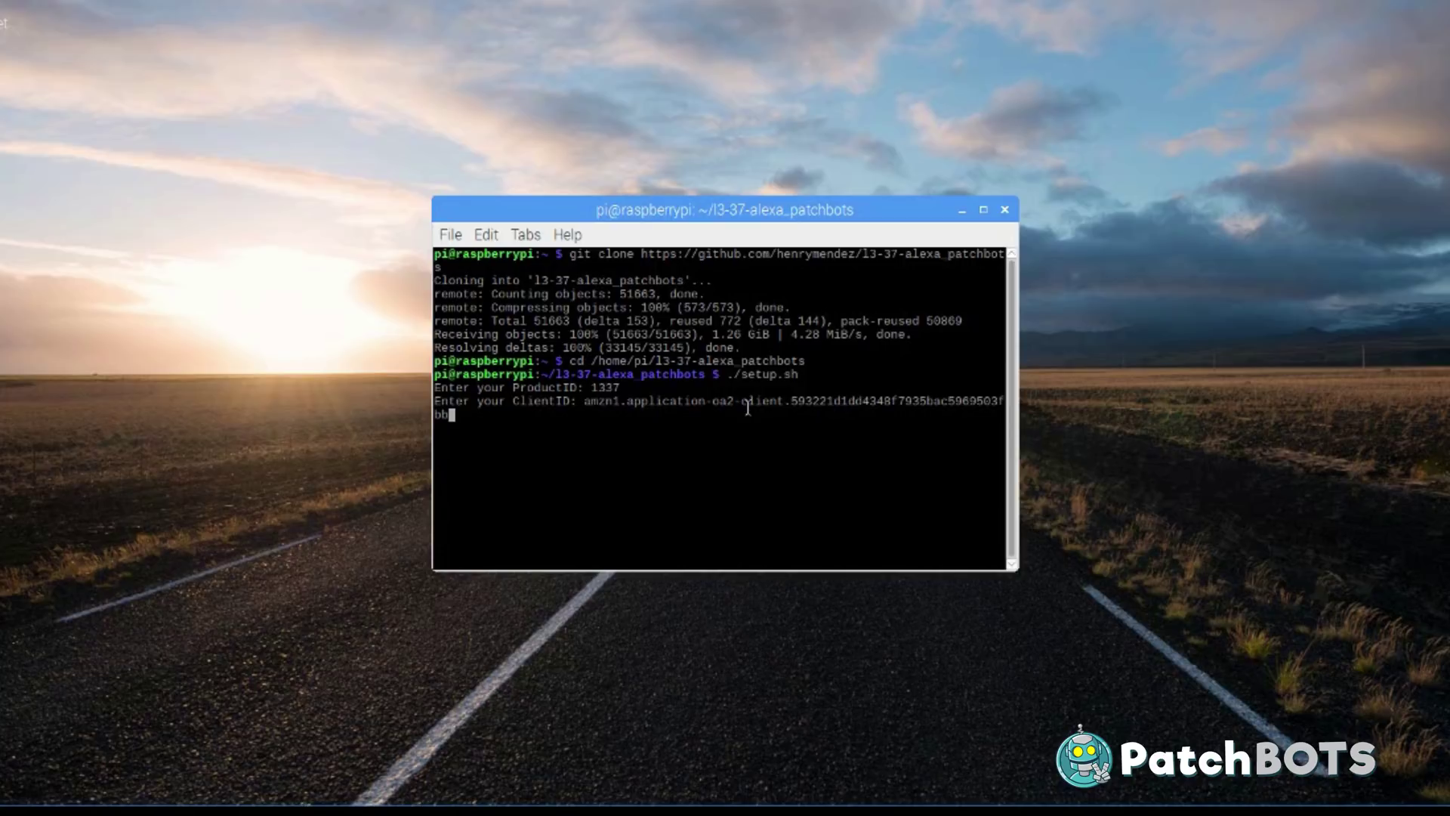
{"action": "key", "text": "Return"}
{"action": "type", "text": "23"}
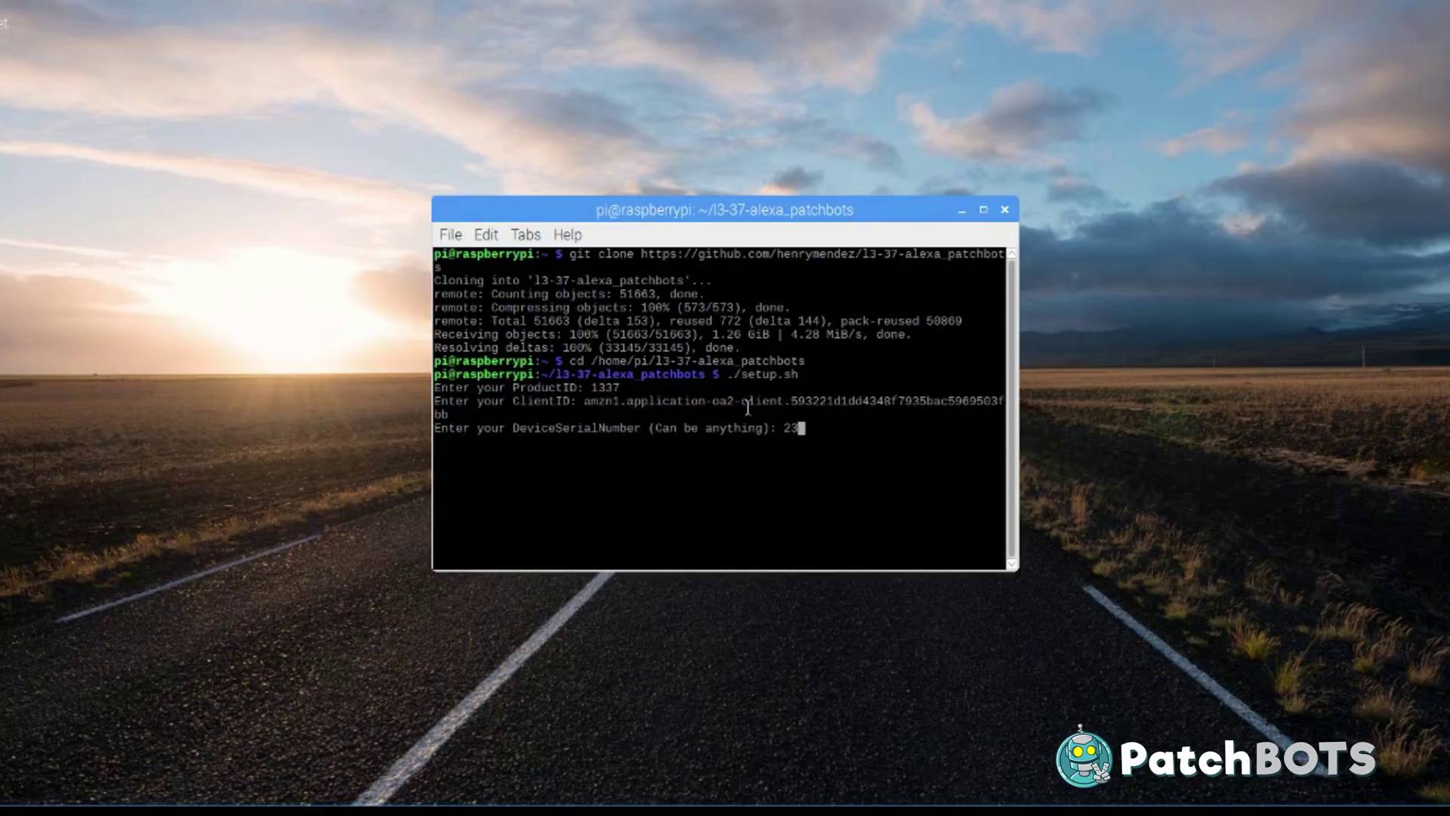
{"action": "key", "text": "Return"}
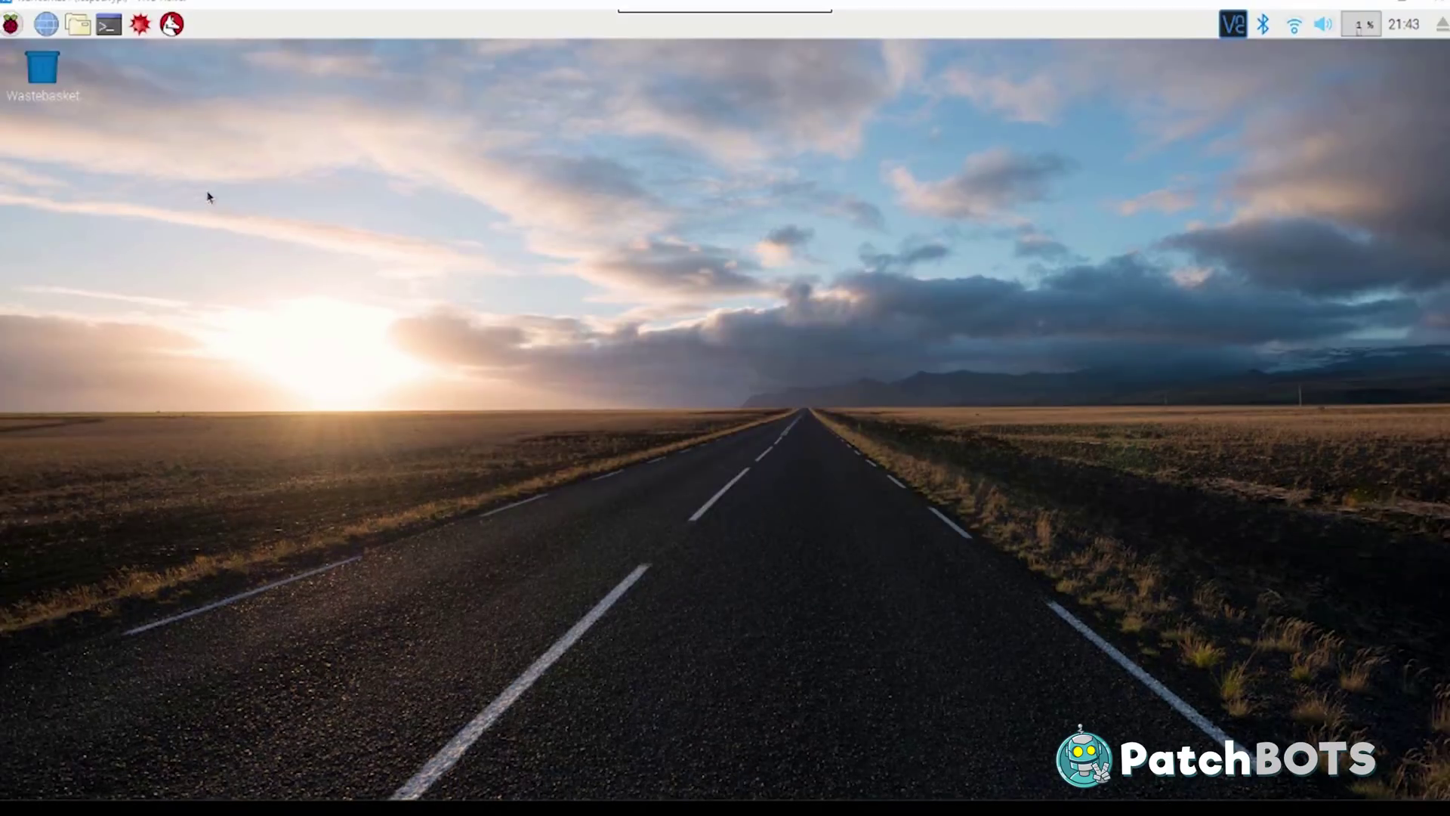
- Open alsamixer in a new terminal and raise the PCM playback volume
{"action": "left_click", "coordinate": [112, 30]}
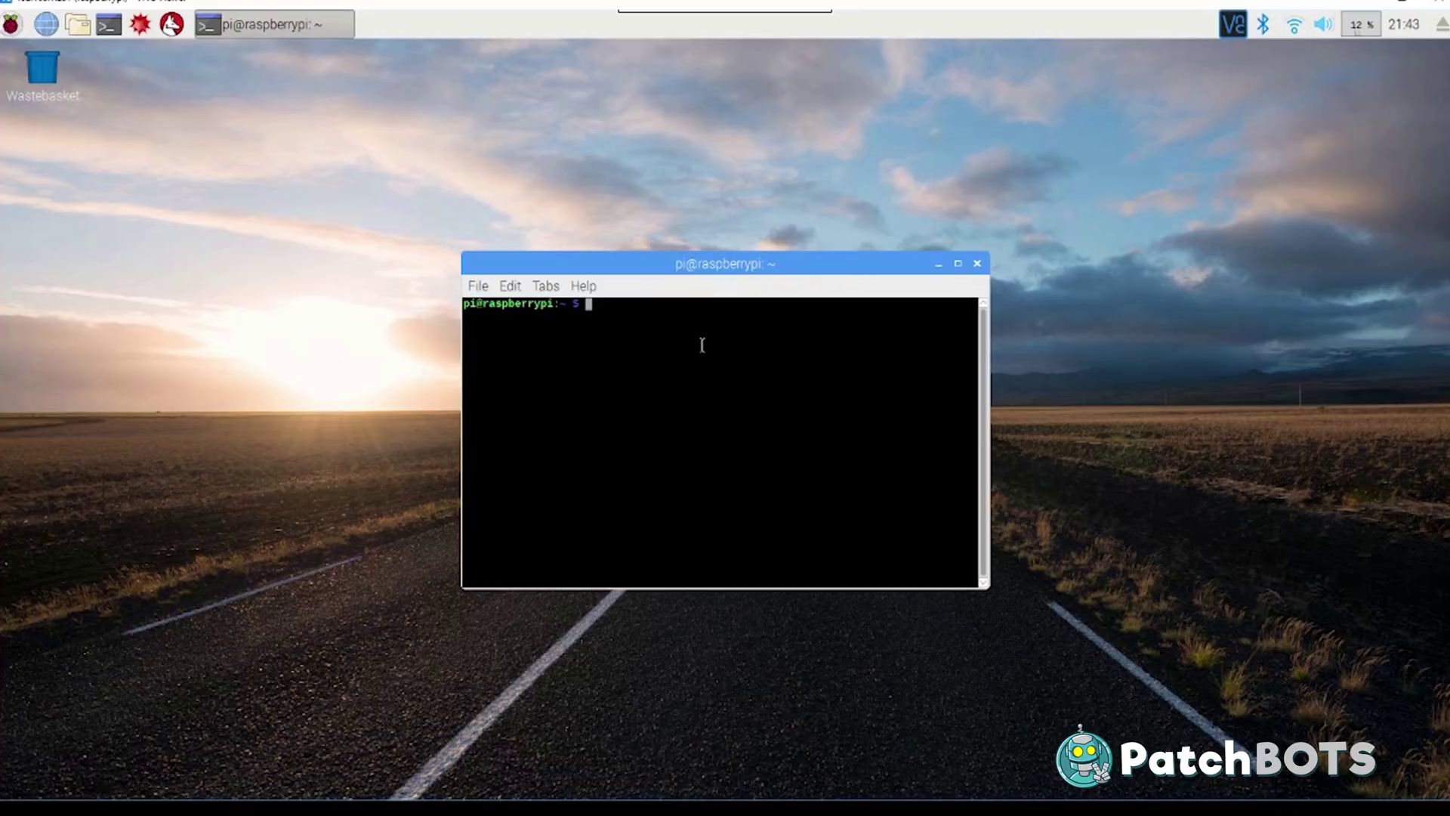
{"action": "type", "text": "al"}
{"action": "type", "text": "samixer"}
{"action": "key", "text": "Return"}
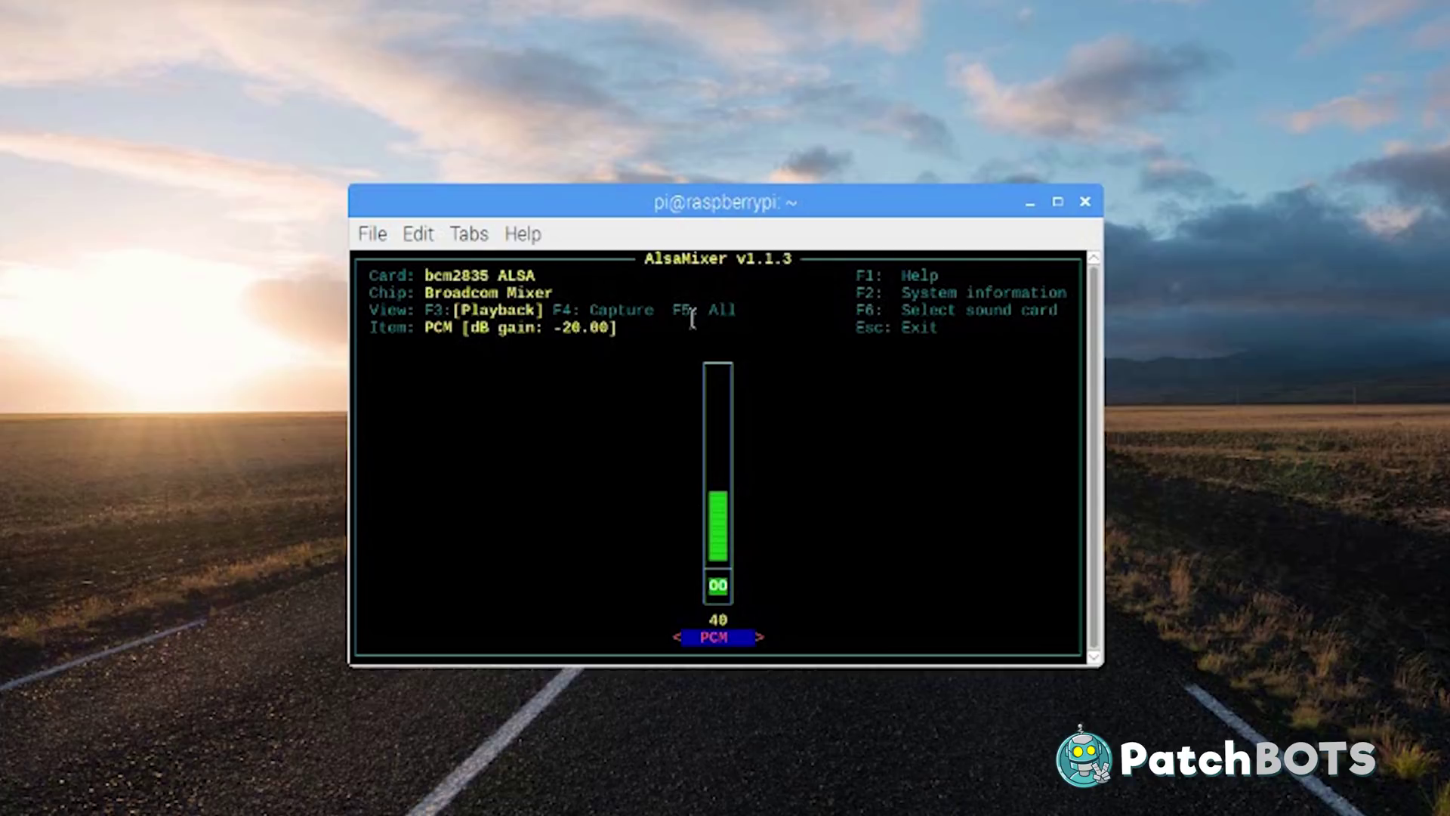
{"action": "key", "text": "Up"}
{"action": "key", "text": "Up"}
{"action": "key", "text": "Up"}
{"action": "key", "text": "Up"}
{"action": "key", "text": "Up"}
{"action": "key", "text": "Up"}
{"action": "key", "text": "Up"}
{"action": "key", "text": "Up"}
{"action": "key", "text": "Up"}
{"action": "key", "text": "Up"}
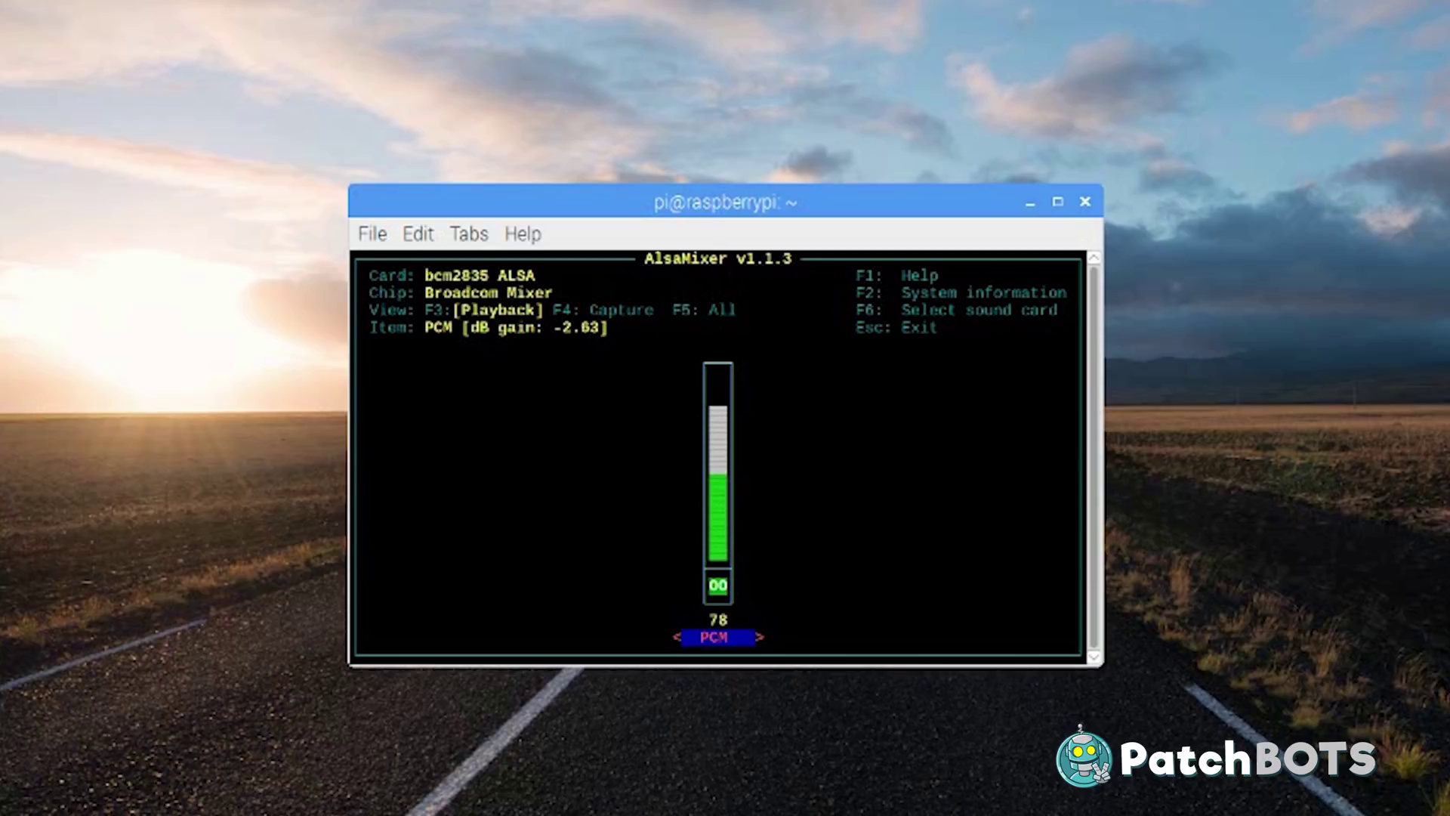
{"action": "key", "text": "Up"}
{"action": "key", "text": "Up"}
{"action": "key", "text": "Up"}
{"action": "key", "text": "Down"}
- Switch to the USB PnP Sound Device and set Mic capture to about 81
{"action": "key", "text": "F6"}
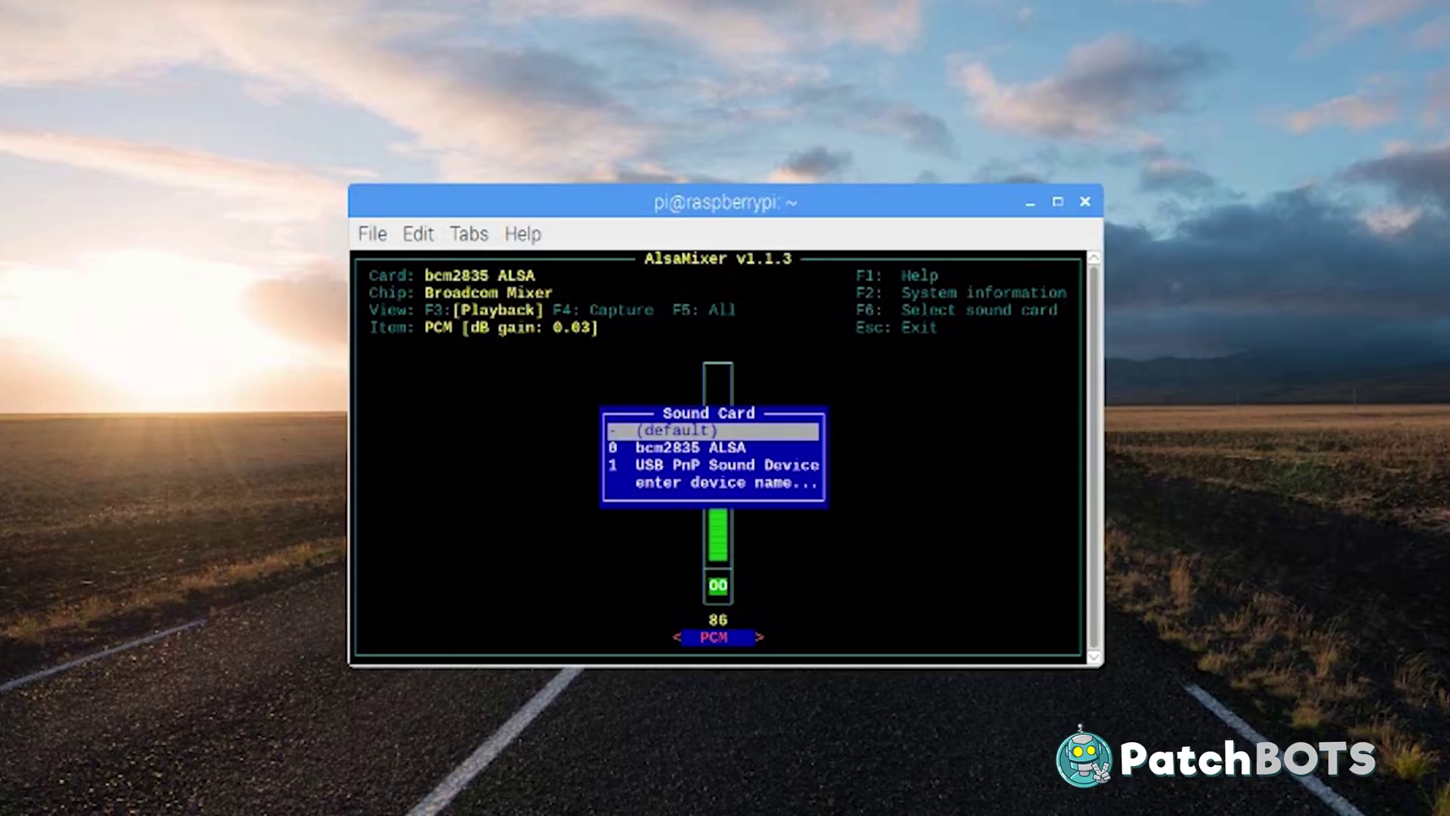
{"action": "key", "text": "Down"}
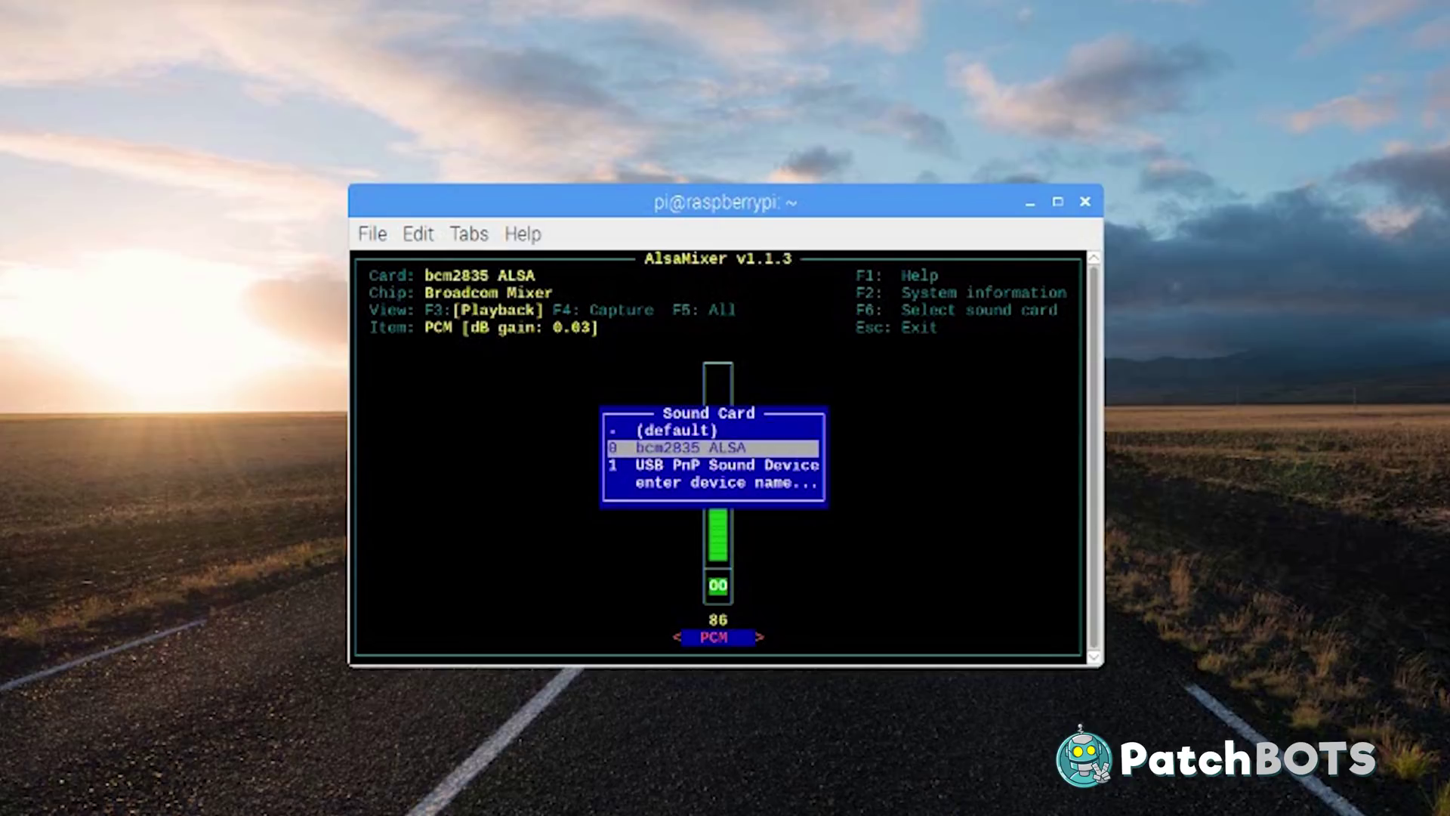
{"action": "key", "text": "Down"}
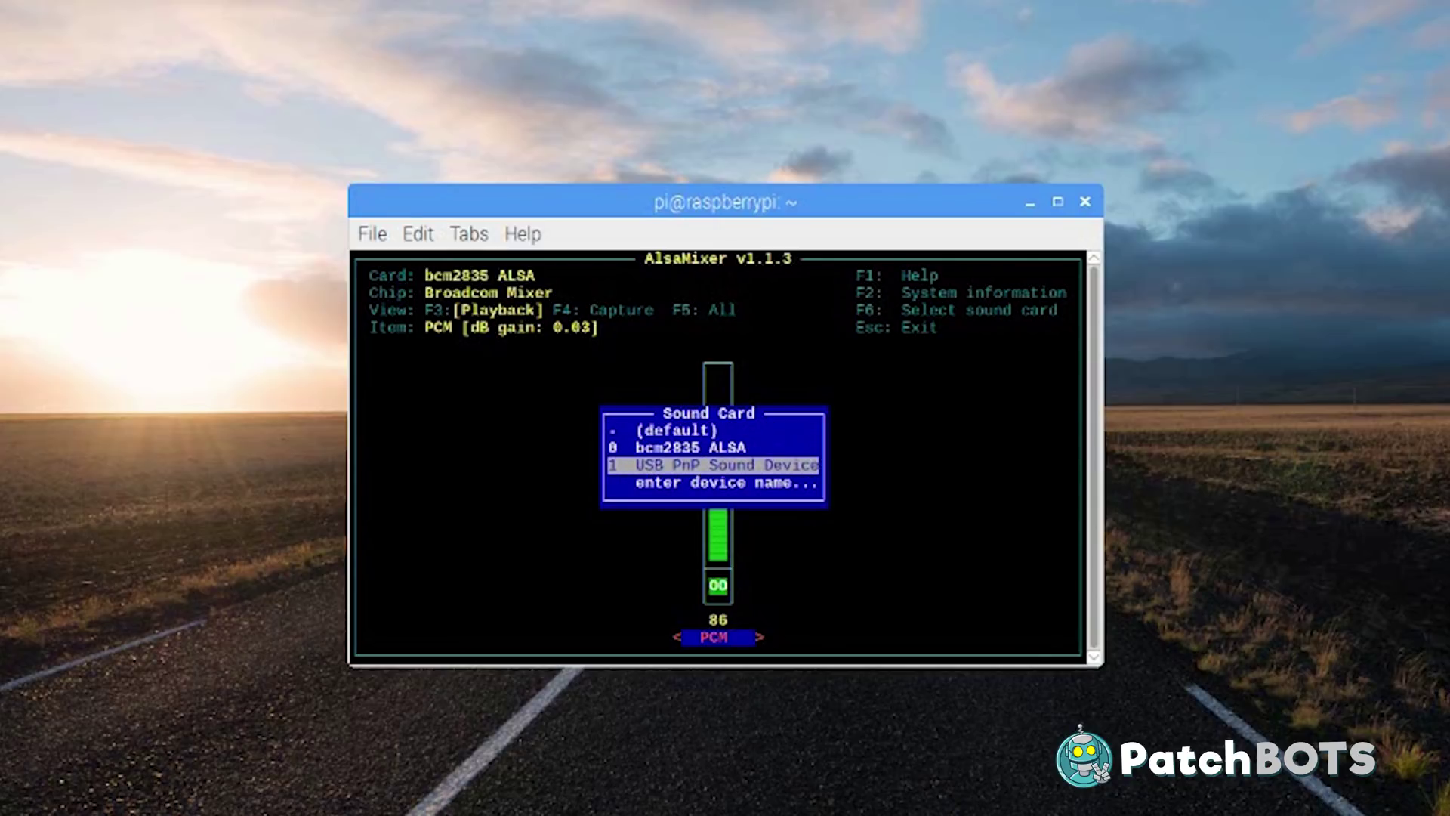
{"action": "key", "text": "Return"}
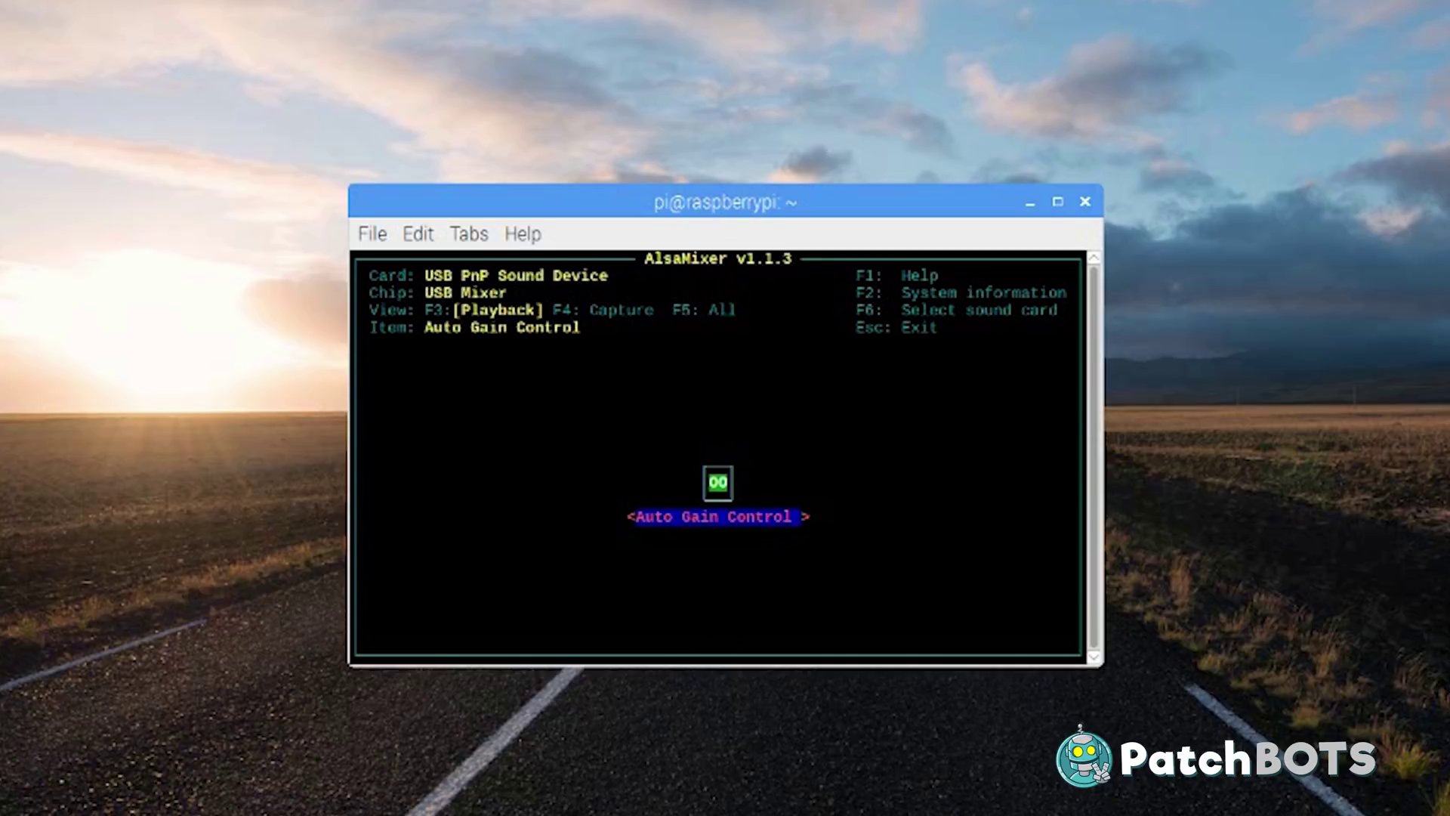
{"action": "key", "text": "F4"}
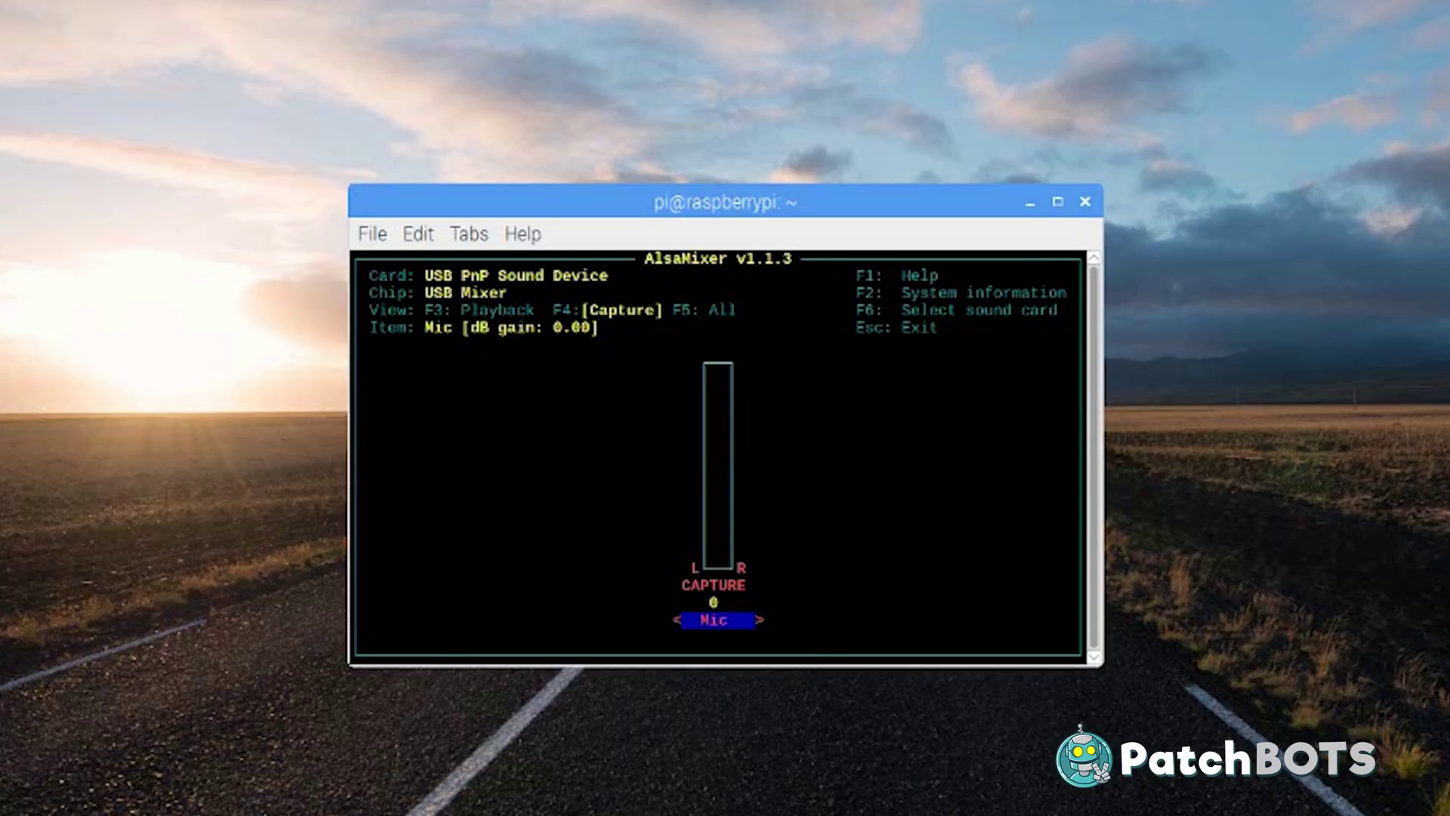
{"action": "key", "text": "Up"}
{"action": "key", "text": "Up"}
{"action": "key", "text": "Up"}
{"action": "key", "text": "Up"}
{"action": "key", "text": "Up"}
{"action": "key", "text": "Up"}
{"action": "key", "text": "Up"}
{"action": "key", "text": "Up"}
{"action": "key", "text": "Up"}
{"action": "key", "text": "Up"}
{"action": "key", "text": "Down"}
- Leave the mixer and force audio to the 3.5mm headphone jack via raspi-config Advanced Options > A4 Audio
{"action": "key", "text": "Escape"}
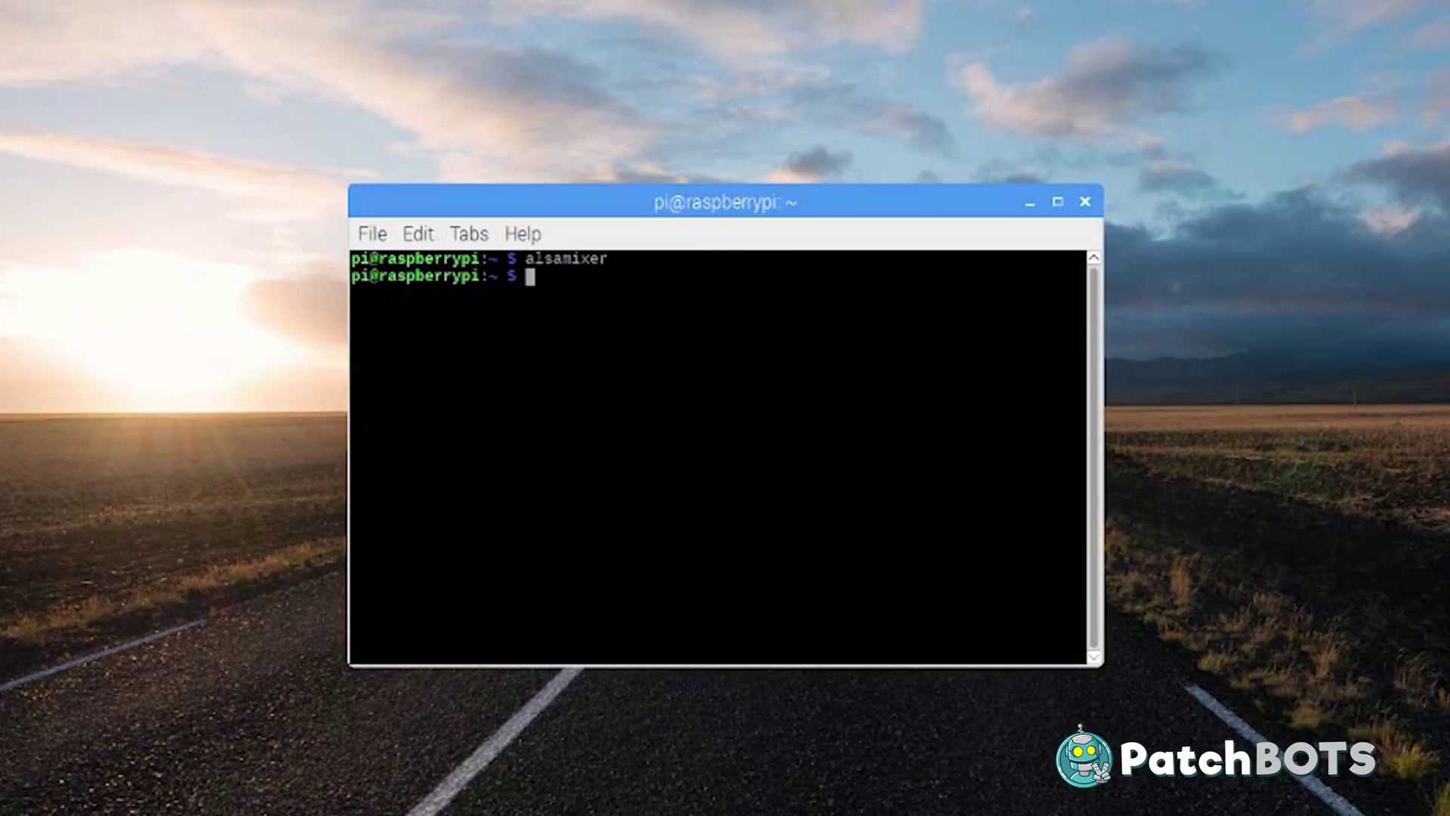
{"action": "type", "text": "sudo raspi-"}
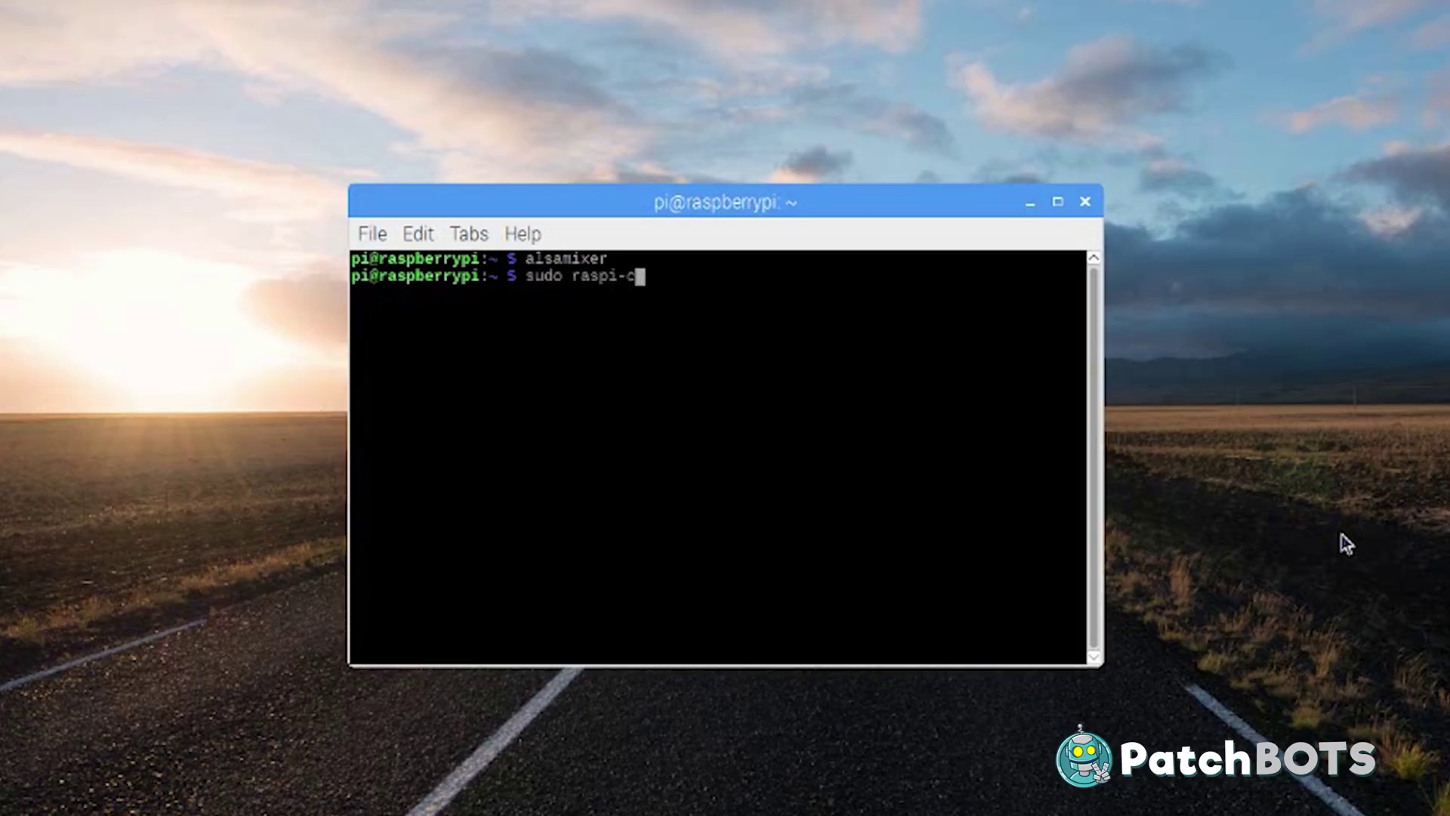
{"action": "type", "text": "config"}
{"action": "key", "text": "Return"}
{"action": "key", "text": "Down"}
{"action": "key", "text": "Down"}
{"action": "key", "text": "Down"}
{"action": "key", "text": "Down"}
{"action": "key", "text": "Down"}
{"action": "key", "text": "Down"}
{"action": "key", "text": "Return"}
{"action": "key", "text": "Down"}
{"action": "key", "text": "Down"}
{"action": "key", "text": "Down"}
{"action": "key", "text": "Return"}
{"action": "key", "text": "Down"}
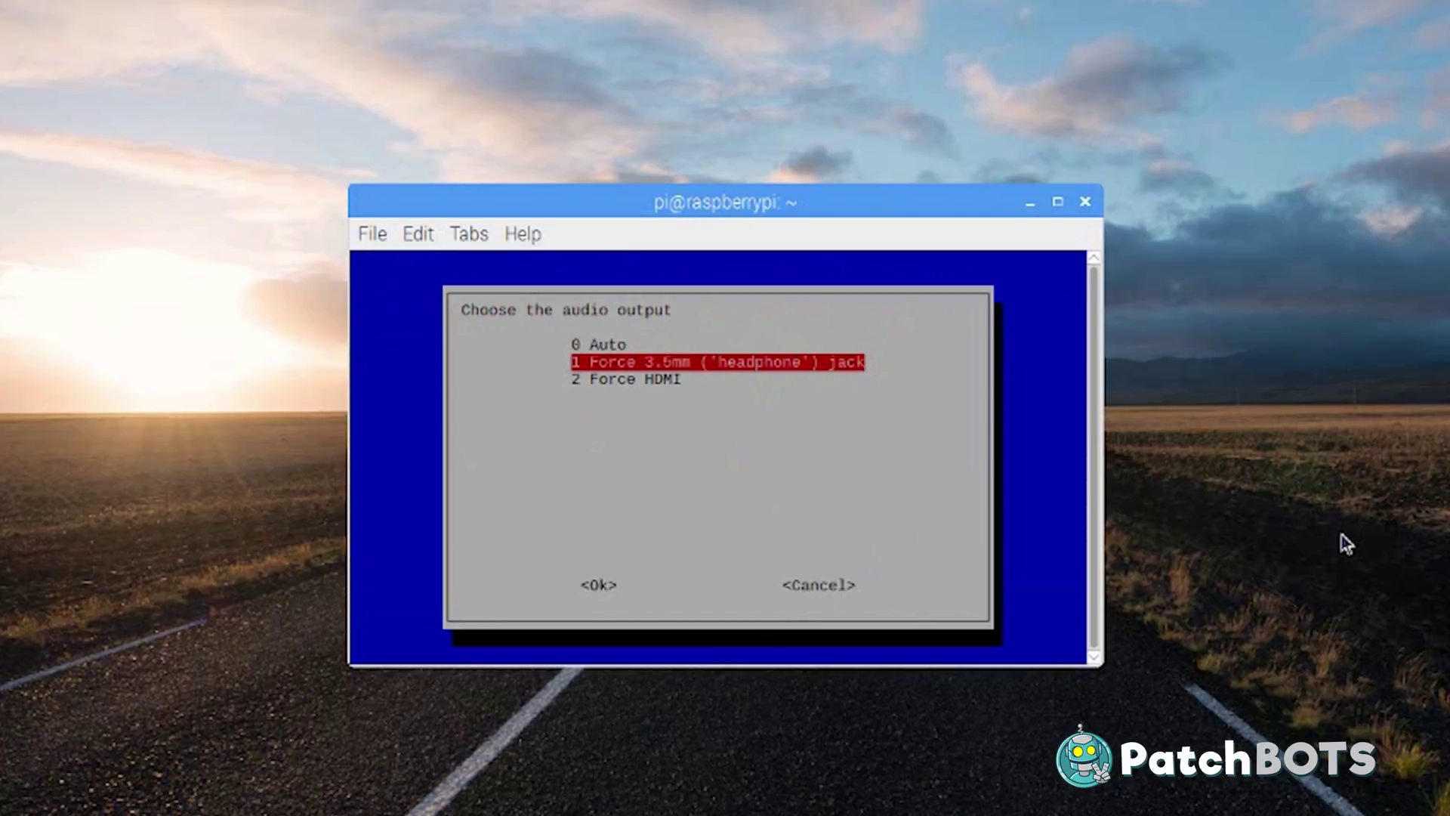
{"action": "key", "text": "Return"}
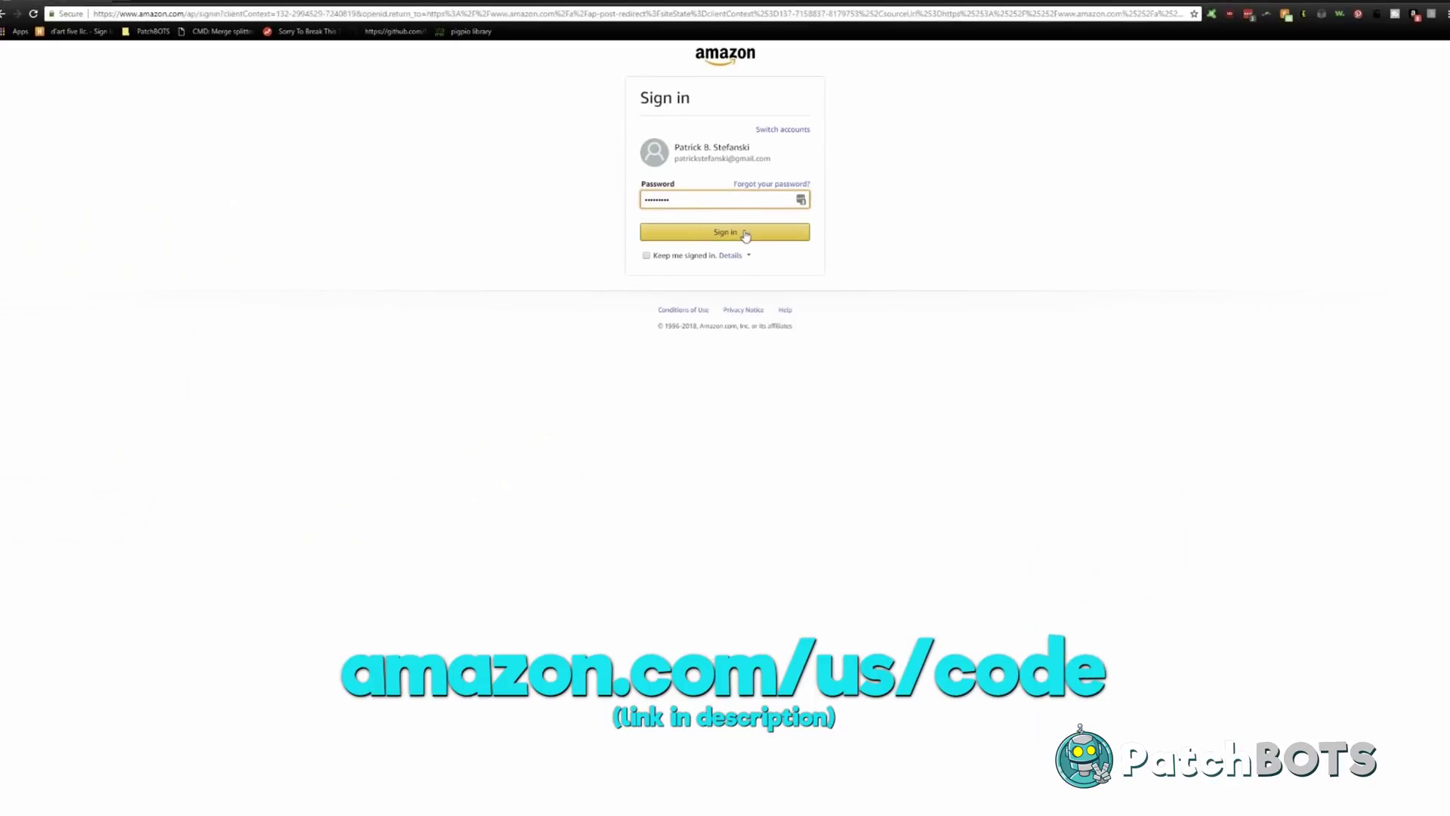
- Enter the password and sign in to the Amazon account
{"action": "left_click", "coordinate": [743, 233]}
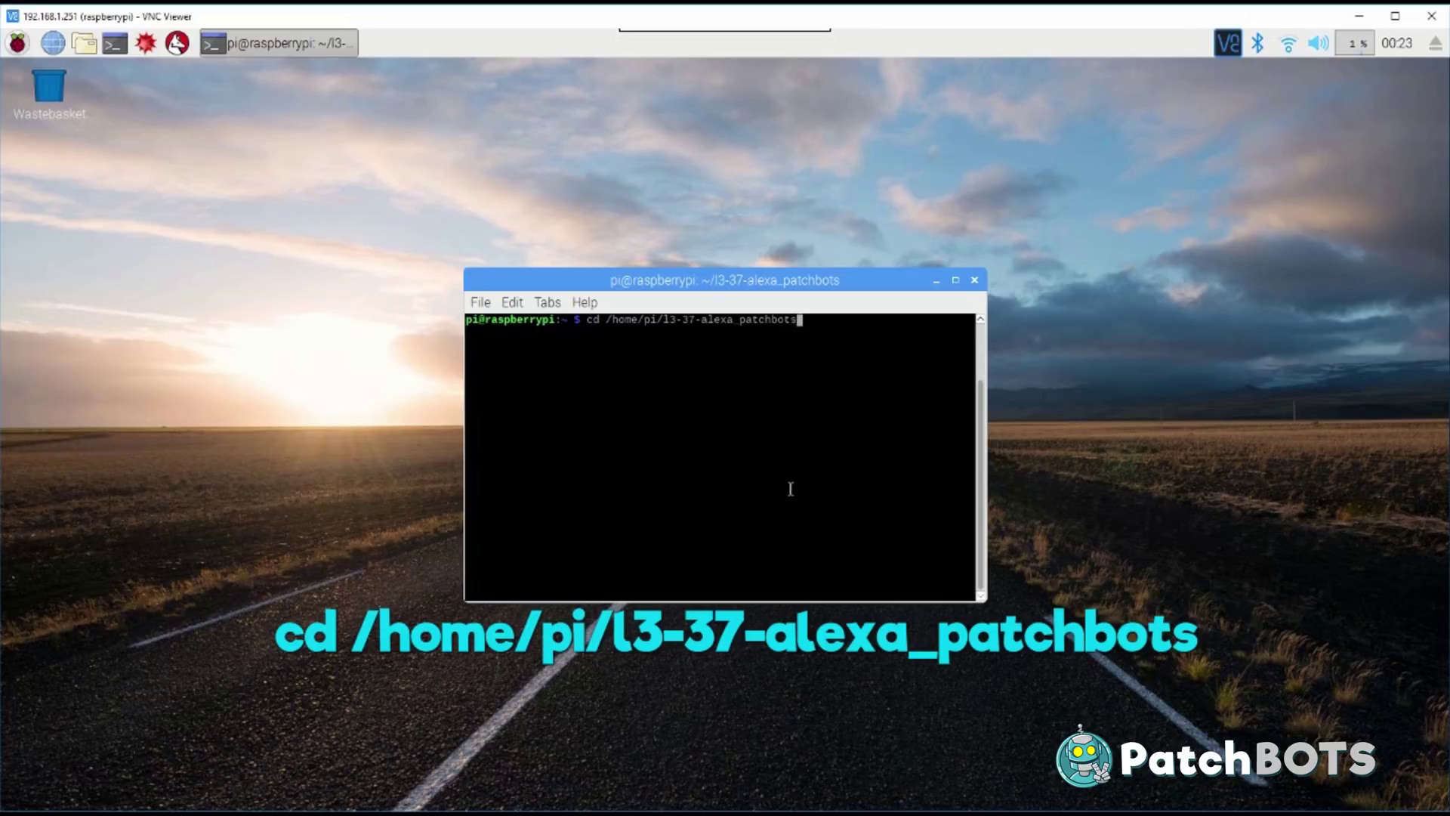
{"action": "type", "text": "./l337.sh run"}
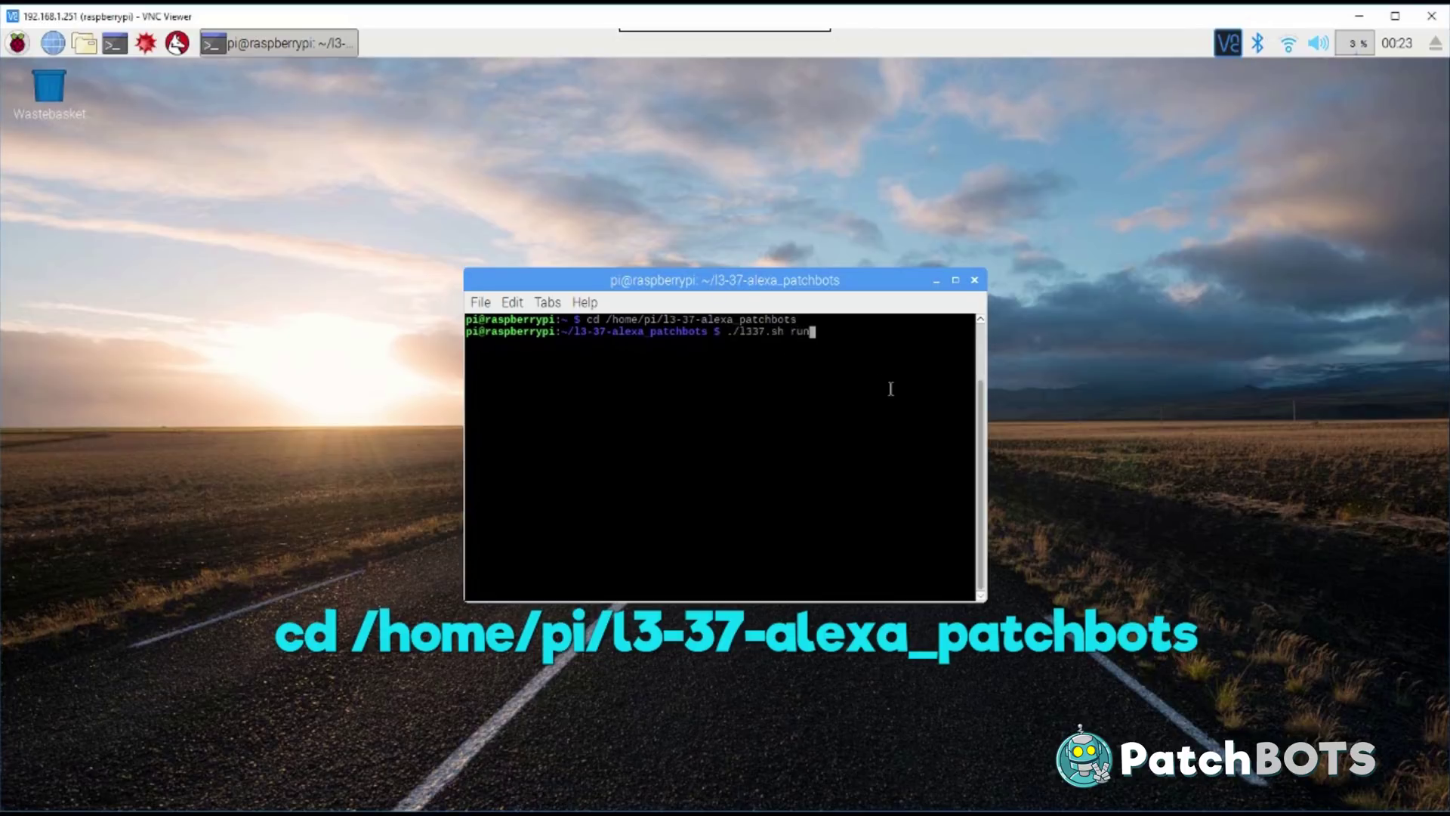
{"action": "key", "text": "Return"}
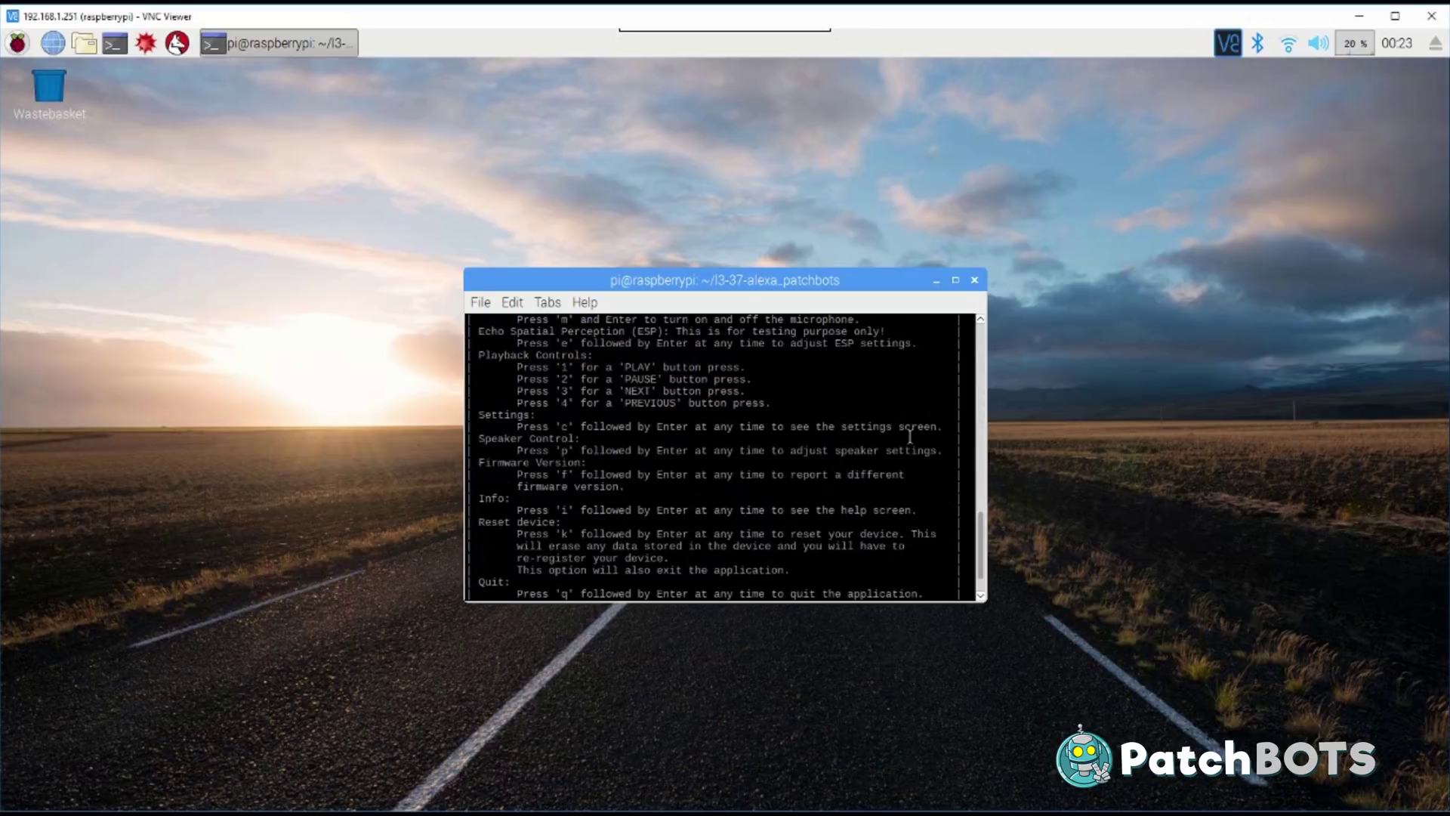
{"action": "scroll", "coordinate": [873, 439], "scroll_direction": "up", "scroll_amount": 2}
{"action": "scroll", "coordinate": [794, 440], "scroll_direction": "up", "scroll_amount": 2}
{"action": "scroll", "coordinate": [771, 440], "scroll_direction": "up", "scroll_amount": 3}
{"action": "scroll", "coordinate": [756, 442], "scroll_direction": "up", "scroll_amount": 3}
{"action": "scroll", "coordinate": [755, 442], "scroll_direction": "up", "scroll_amount": 3}
{"action": "scroll", "coordinate": [754, 442], "scroll_direction": "up", "scroll_amount": 3}
{"action": "scroll", "coordinate": [753, 442], "scroll_direction": "up", "scroll_amount": 3}
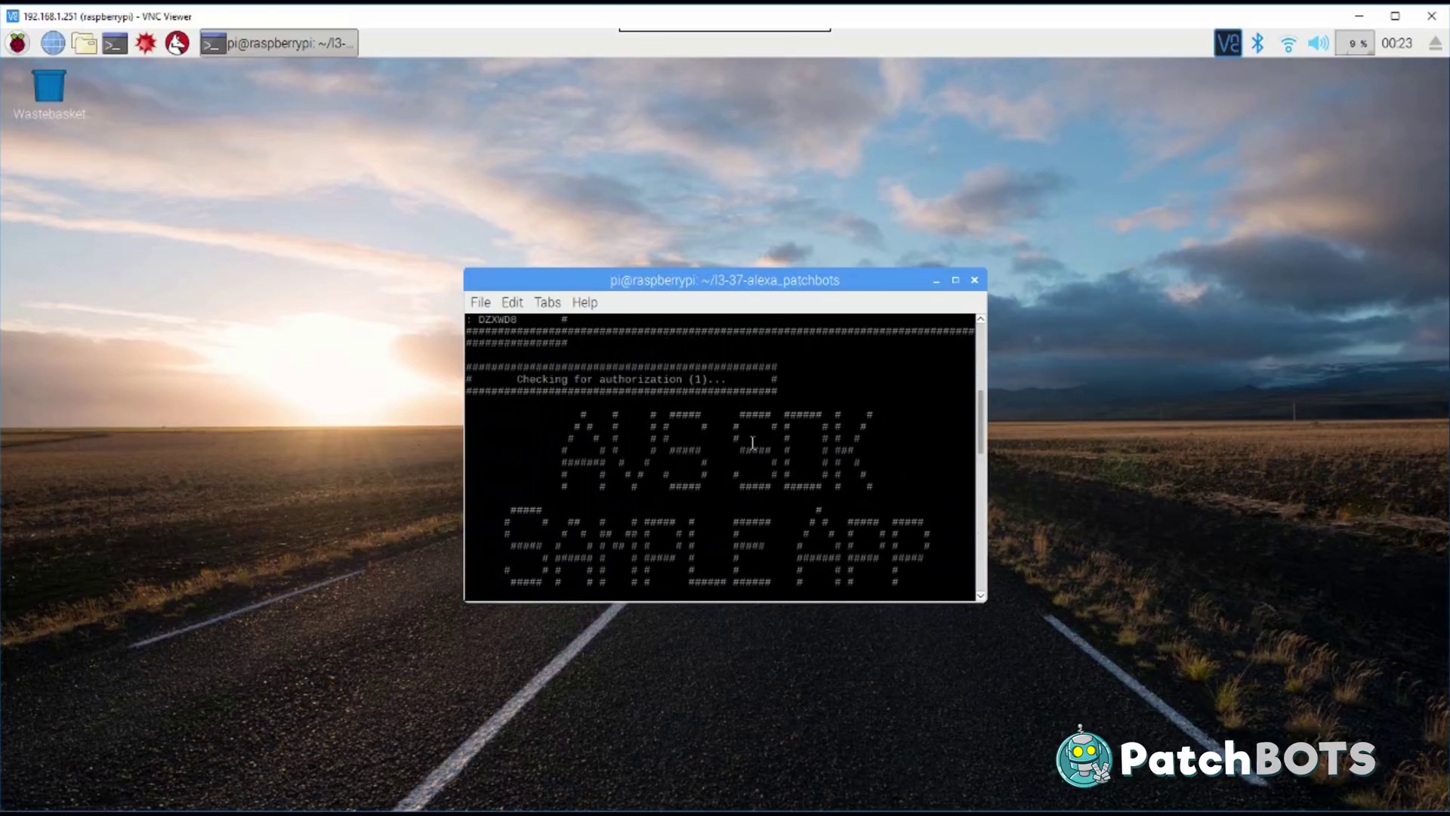
{"action": "scroll", "coordinate": [753, 443], "scroll_direction": "up", "scroll_amount": 3}
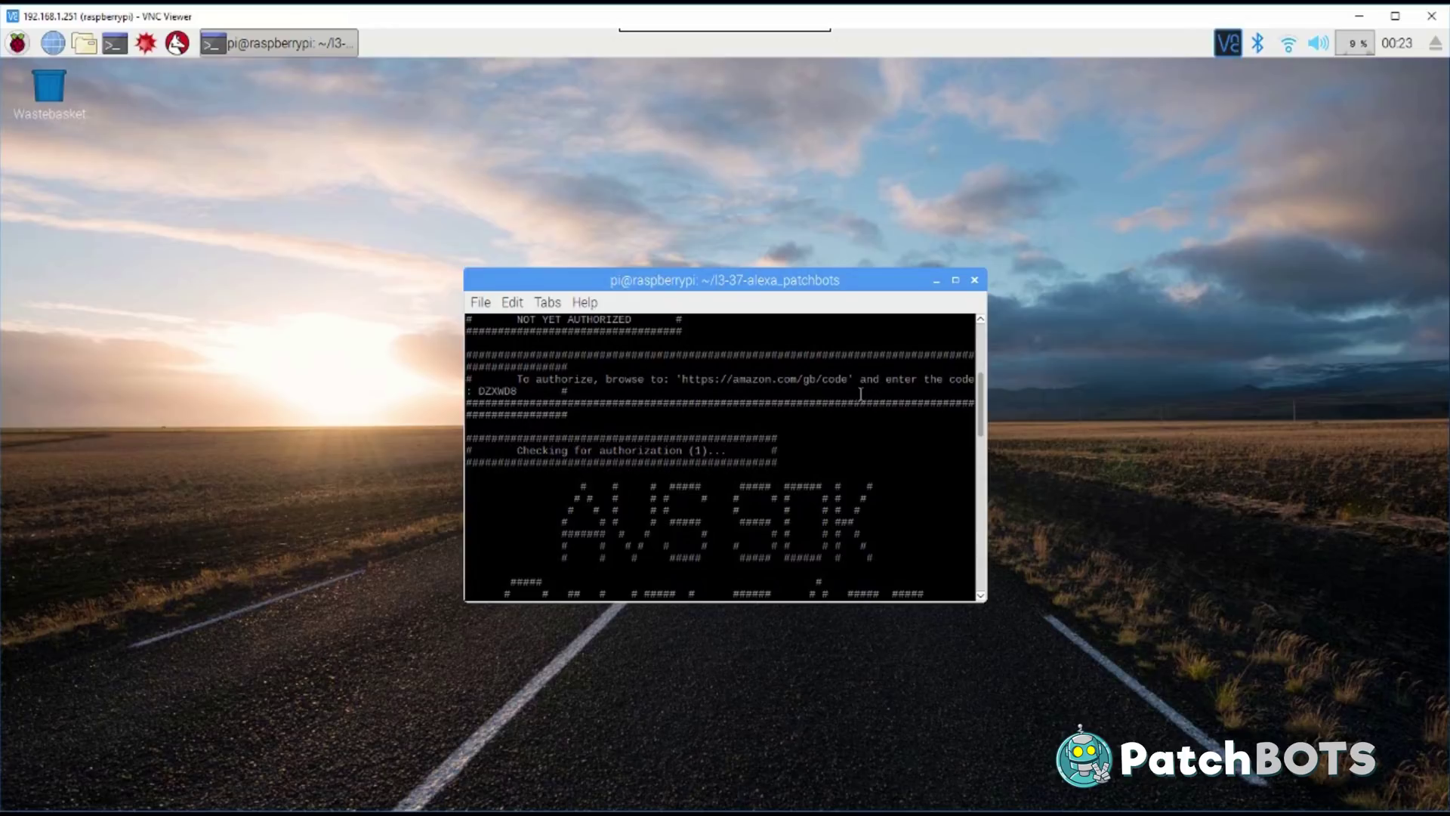
{"action": "left_click_drag", "start_coordinate": [519, 391], "coordinate": [480, 391]}
{"action": "right_click", "coordinate": [480, 392]}
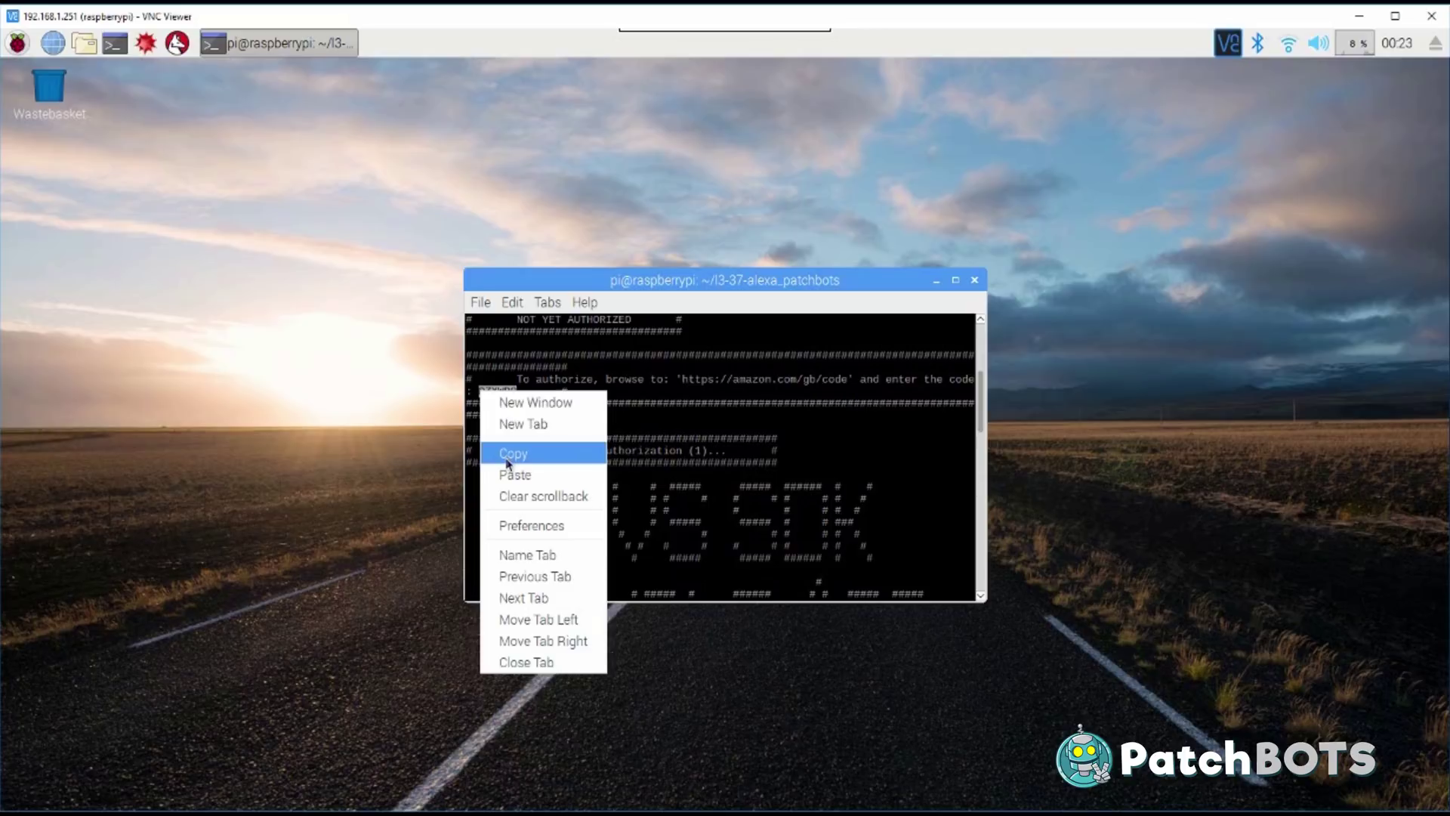
{"action": "left_click", "coordinate": [498, 453]}
{"action": "right_click", "coordinate": [688, 153]}
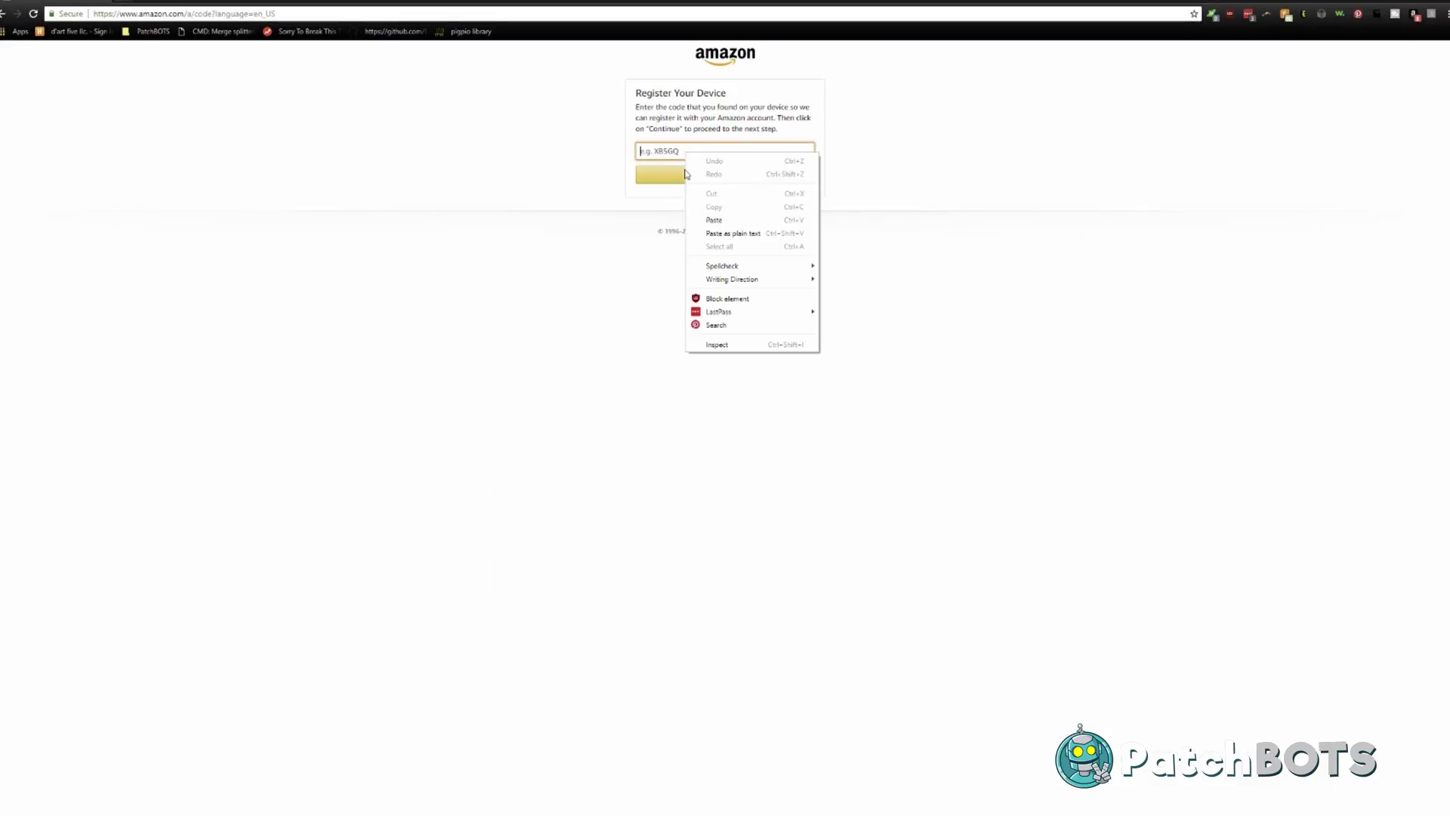
{"action": "left_click", "coordinate": [712, 222]}
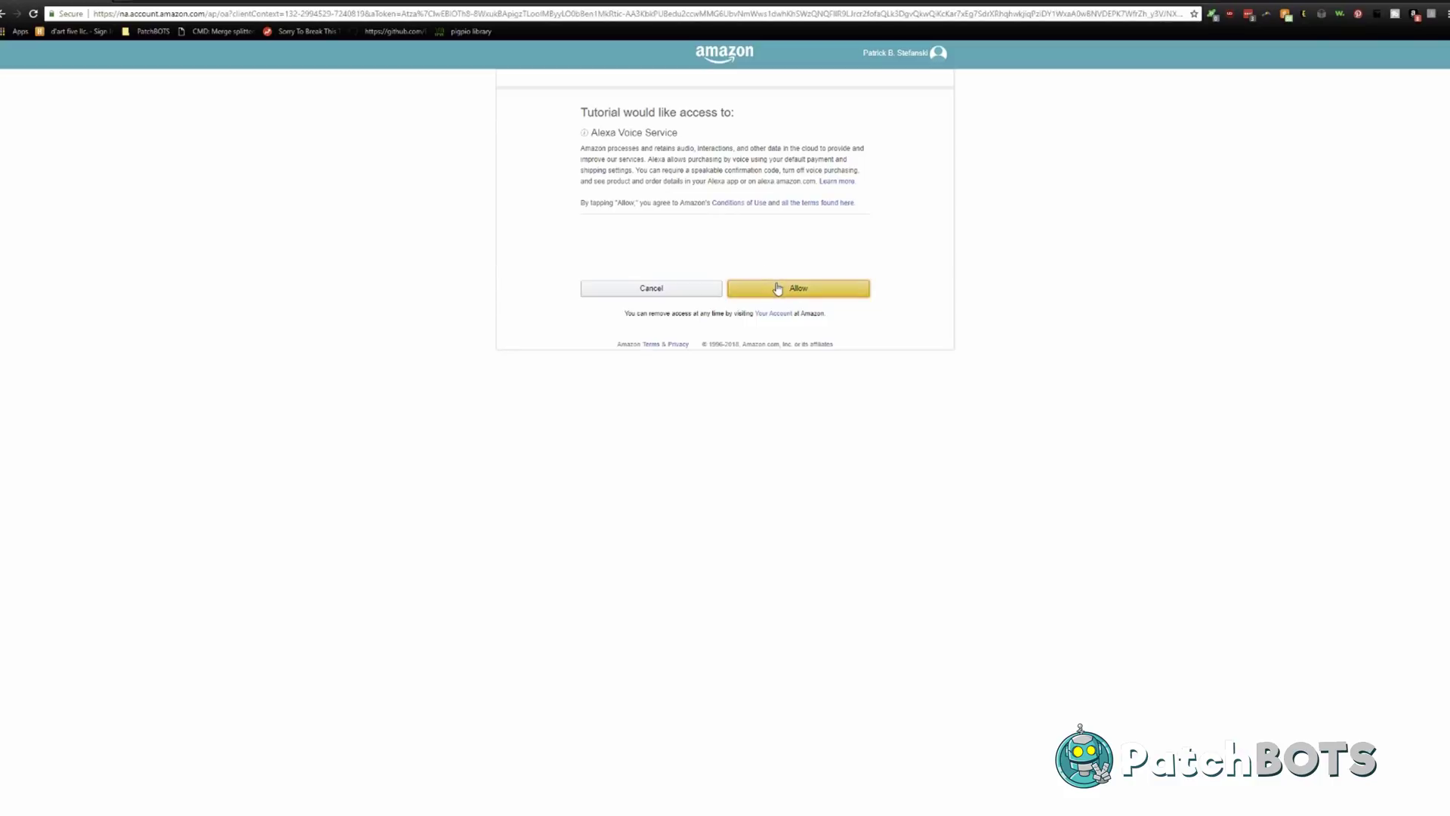
{"action": "left_click", "coordinate": [779, 289]}
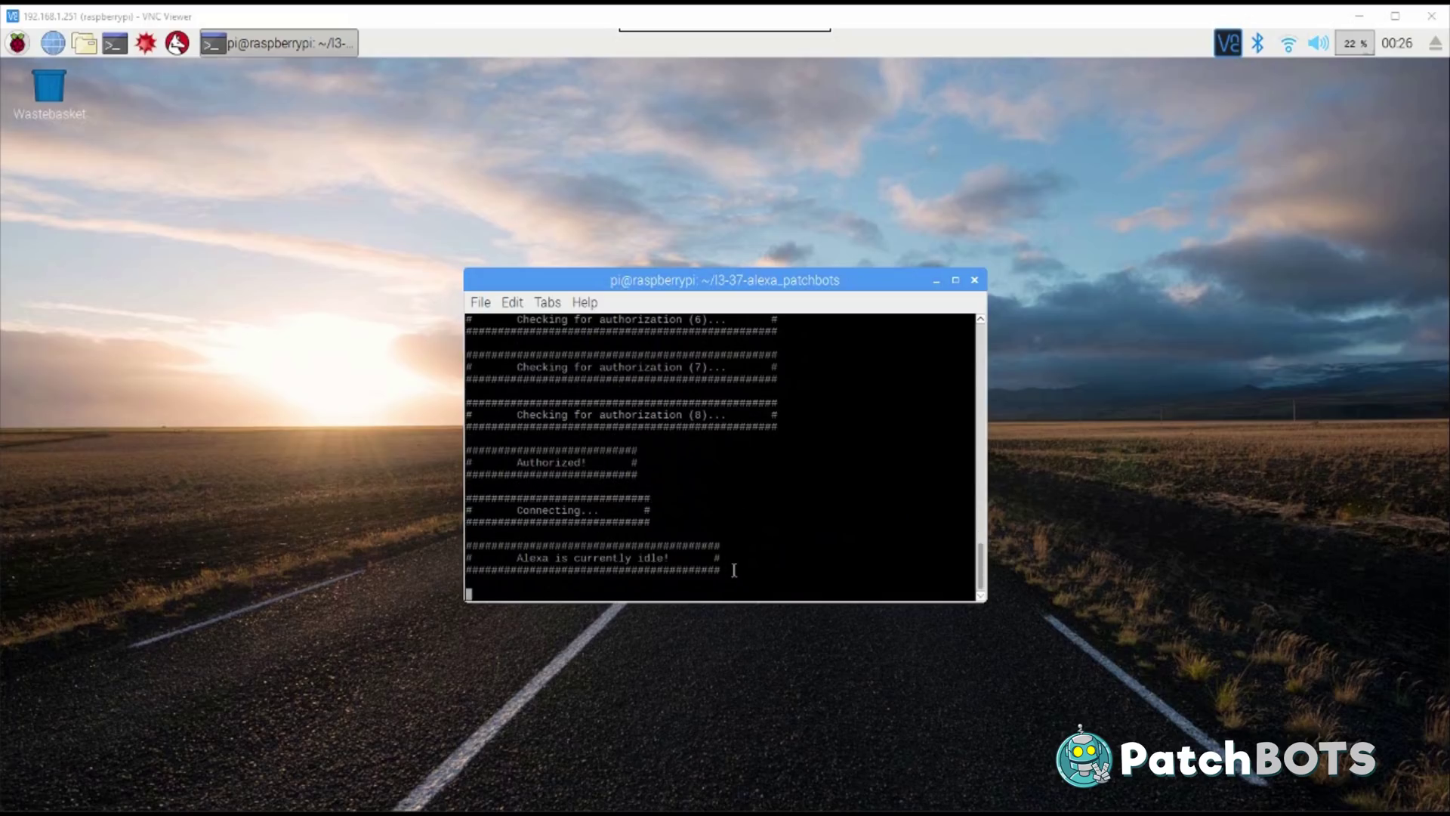
- Select the status lines showing 'Alexa is currently idle!' once connecting finishes
{"action": "left_click_drag", "start_coordinate": [733, 573], "coordinate": [853, 537]}
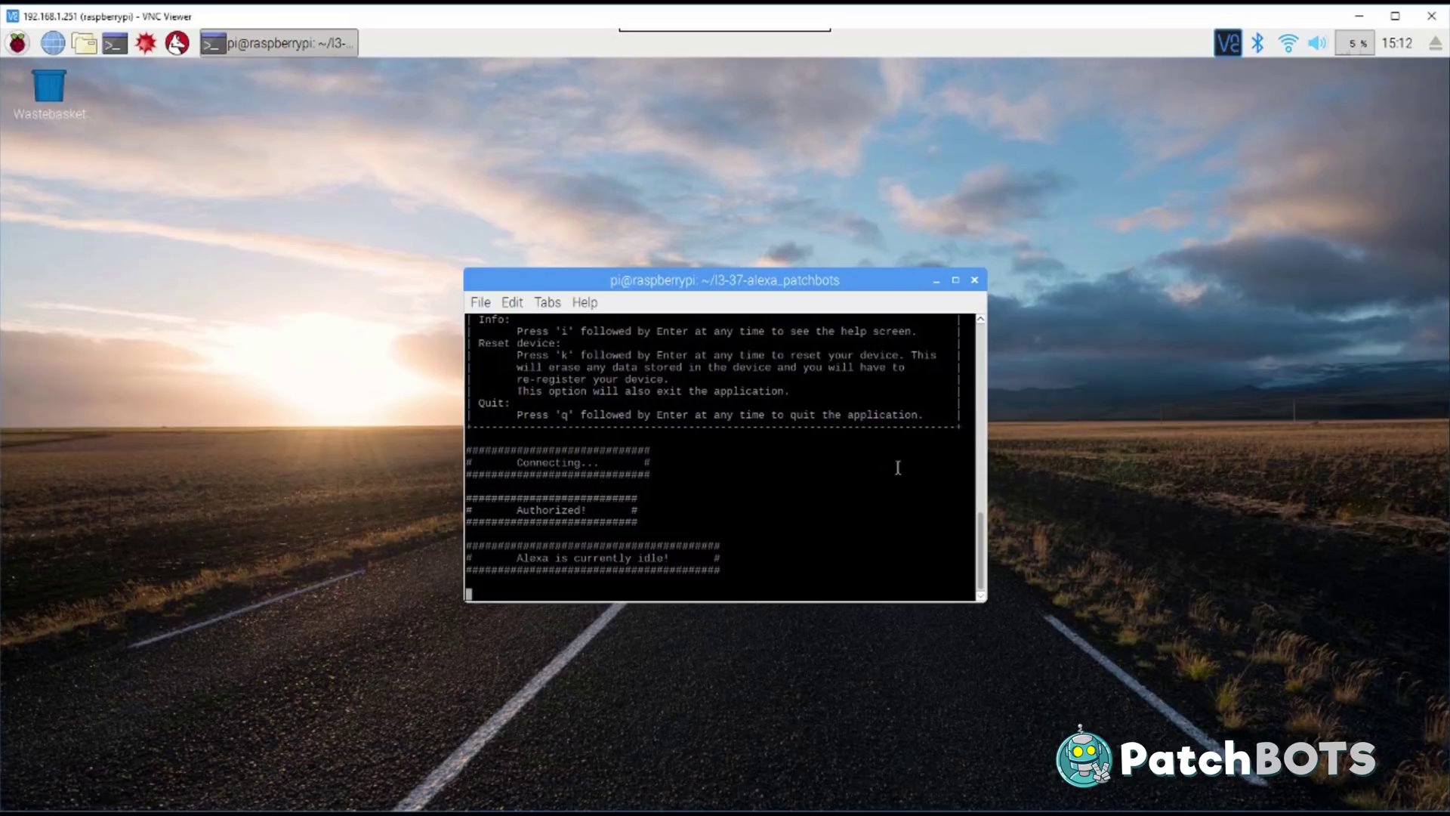
{"action": "type", "text": "c"}
- Open the Alexa app settings with 'c' and list the language options with '1'
{"action": "key", "text": "Return"}
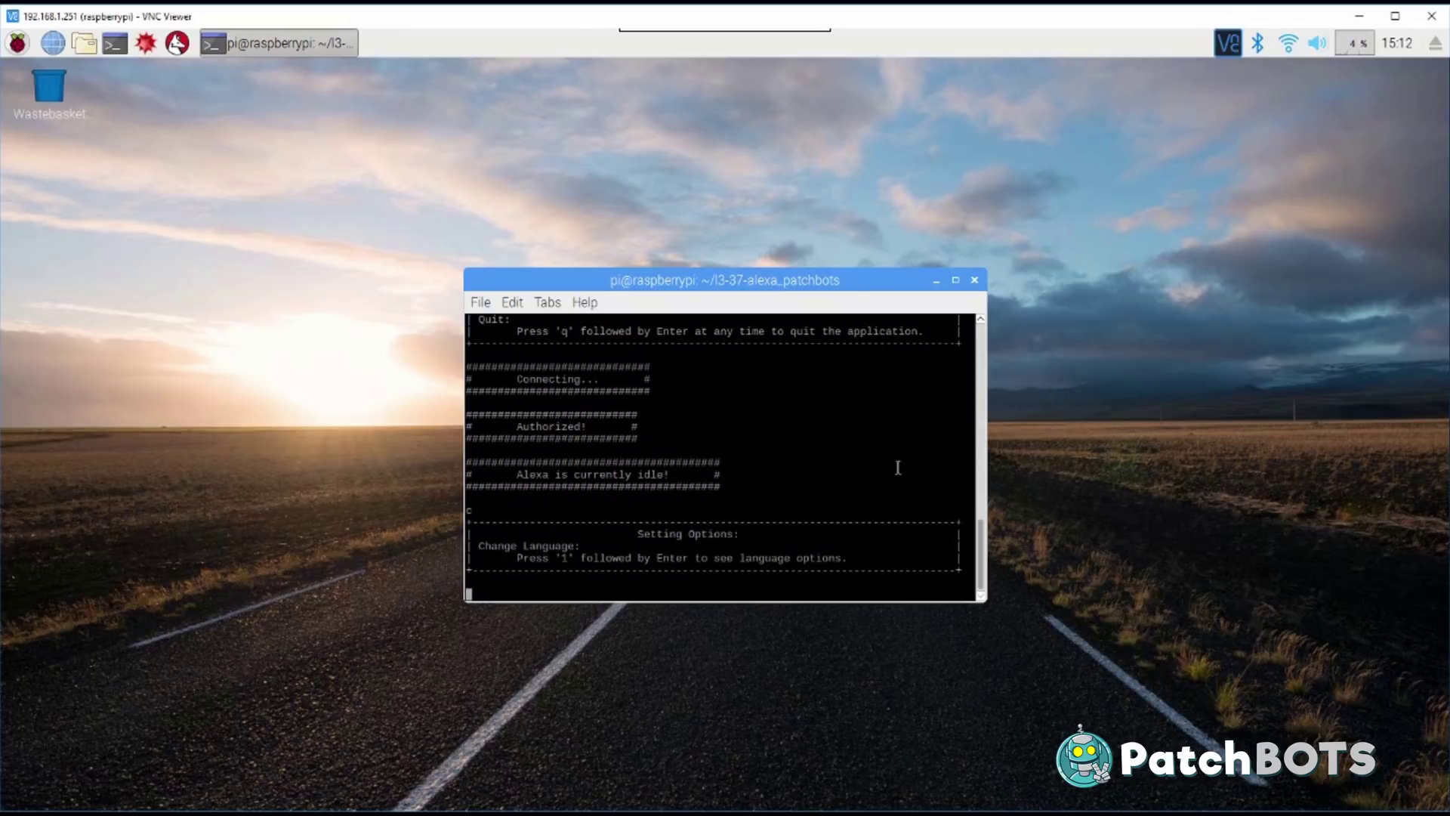
{"action": "type", "text": "1"}
{"action": "key", "text": "Return"}
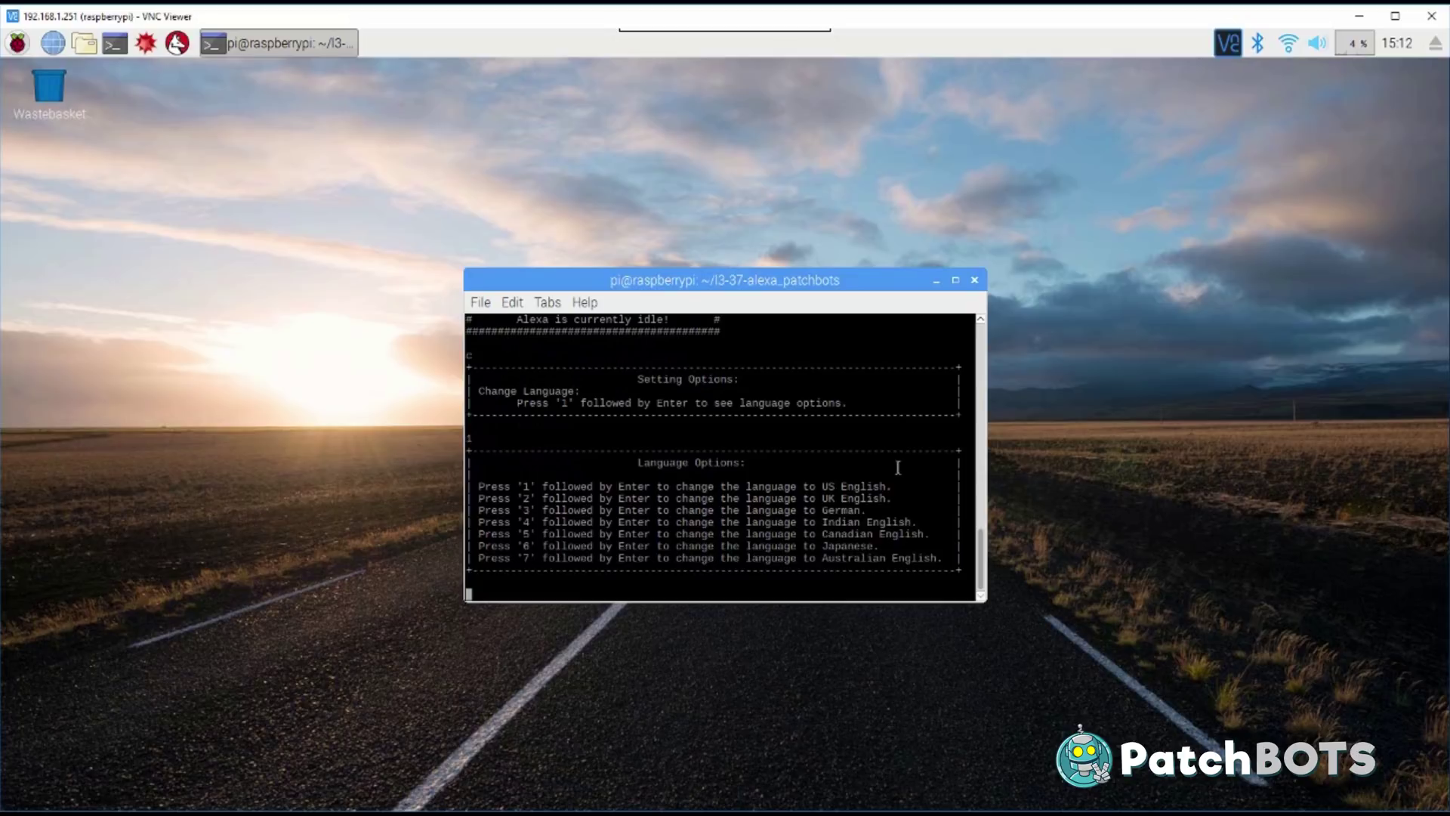
{"action": "type", "text": "2"}
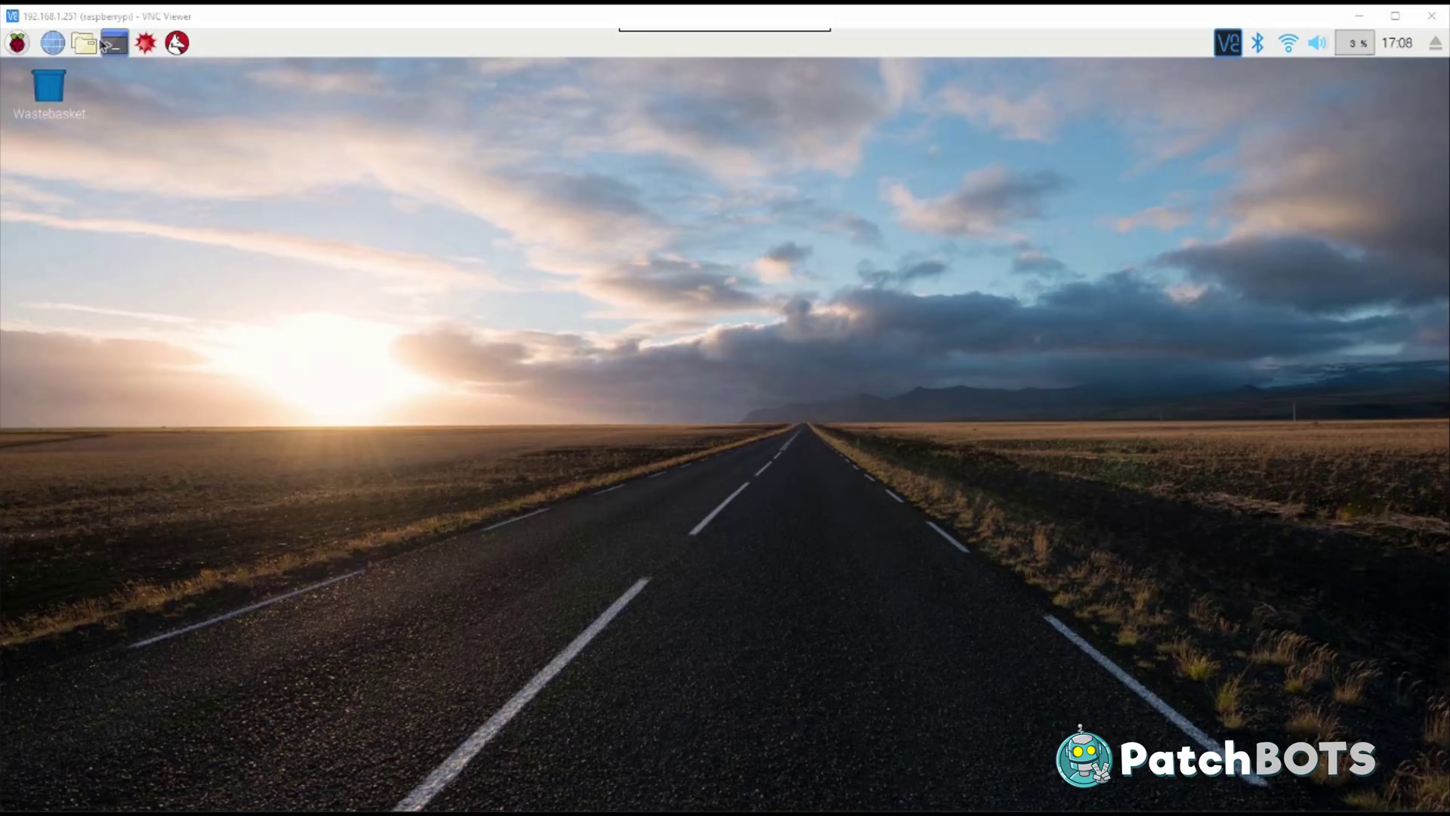
- Browse to l3-37-alexa_patchbots/sounds and select response.wav and elthree.pmdl
{"action": "left_click", "coordinate": [104, 44]}
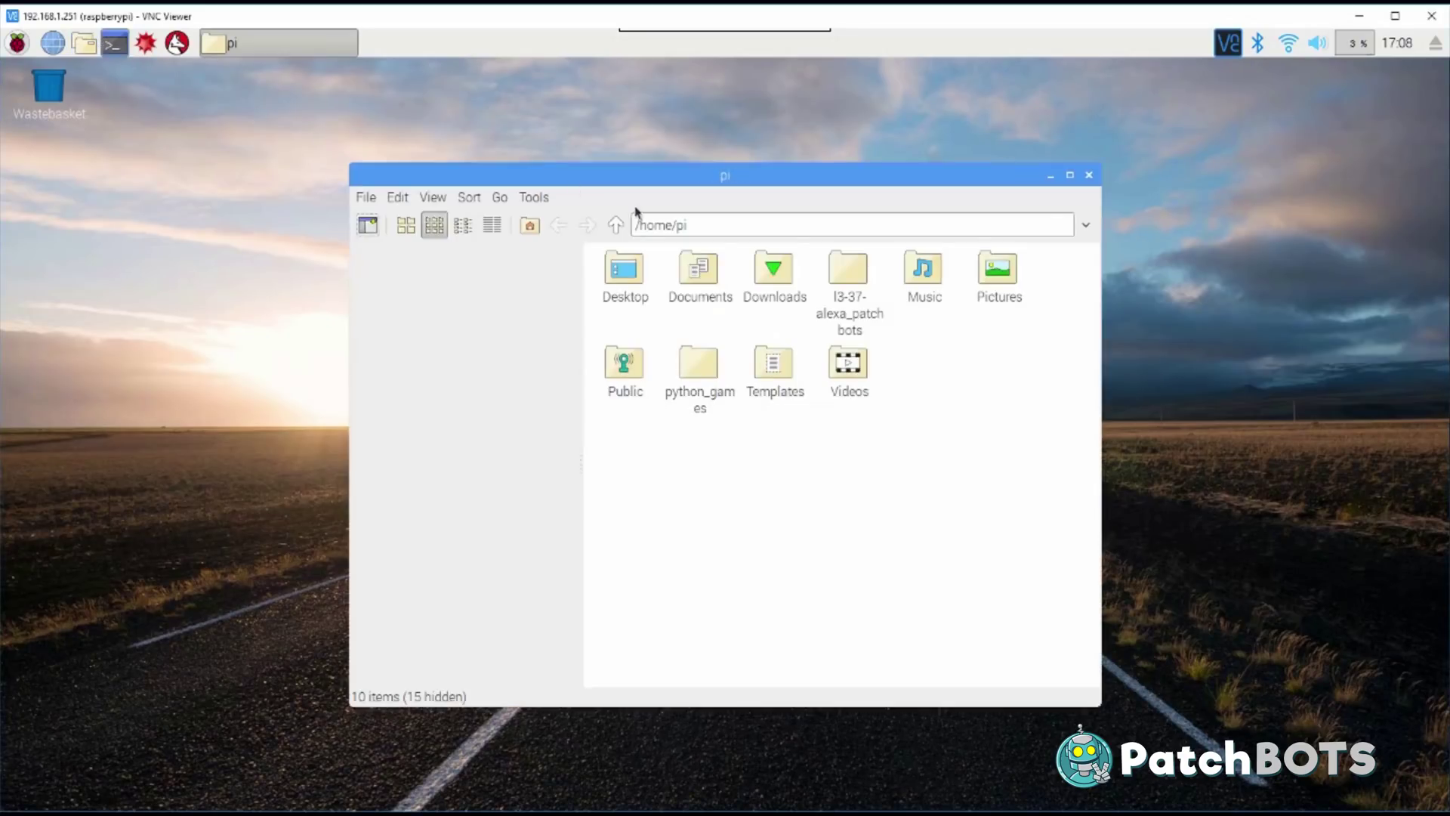
{"action": "double_click", "coordinate": [848, 282]}
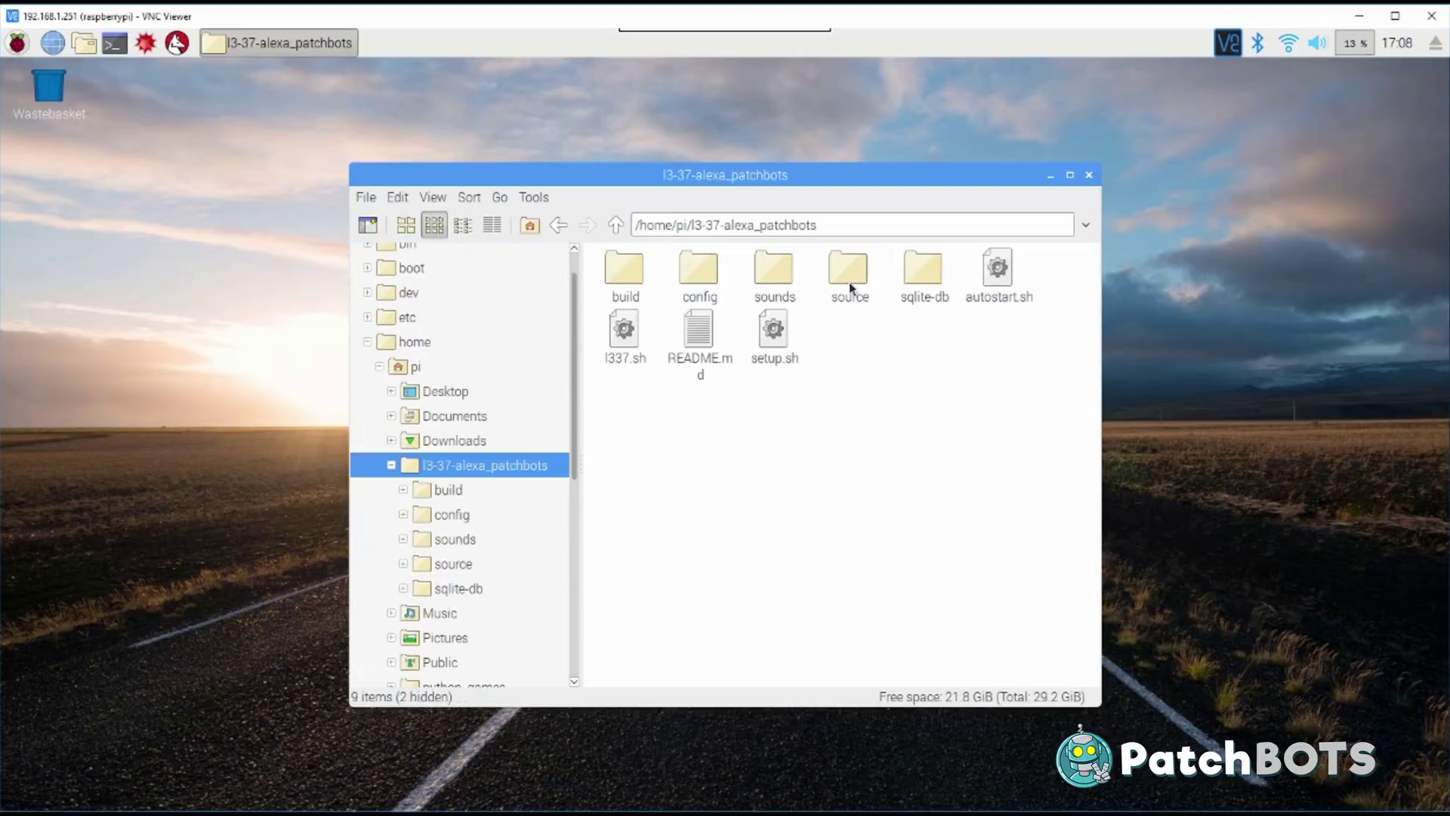
{"action": "double_click", "coordinate": [775, 276]}
{"action": "left_click", "coordinate": [712, 280]}
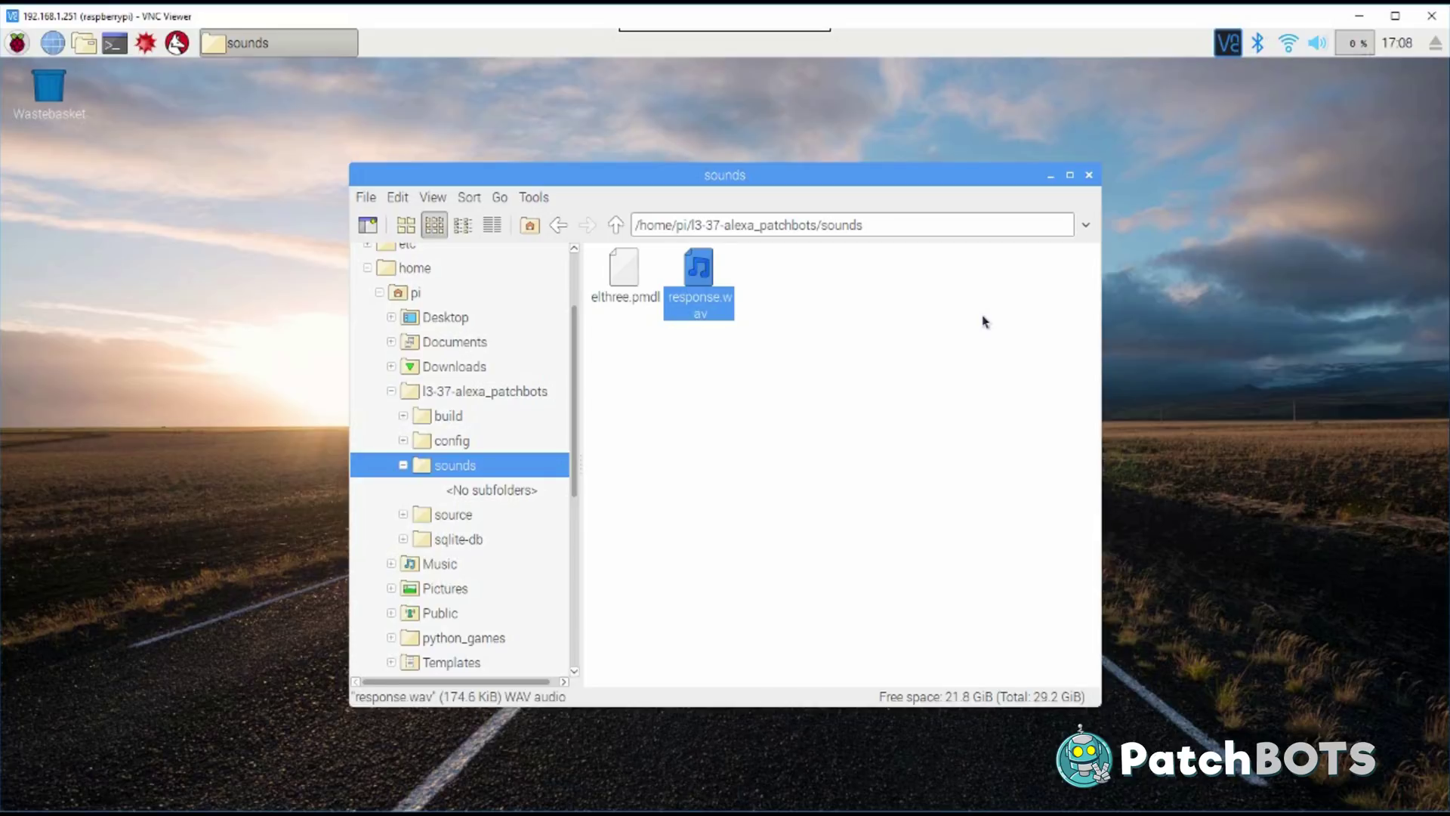
{"action": "left_click", "coordinate": [626, 274]}
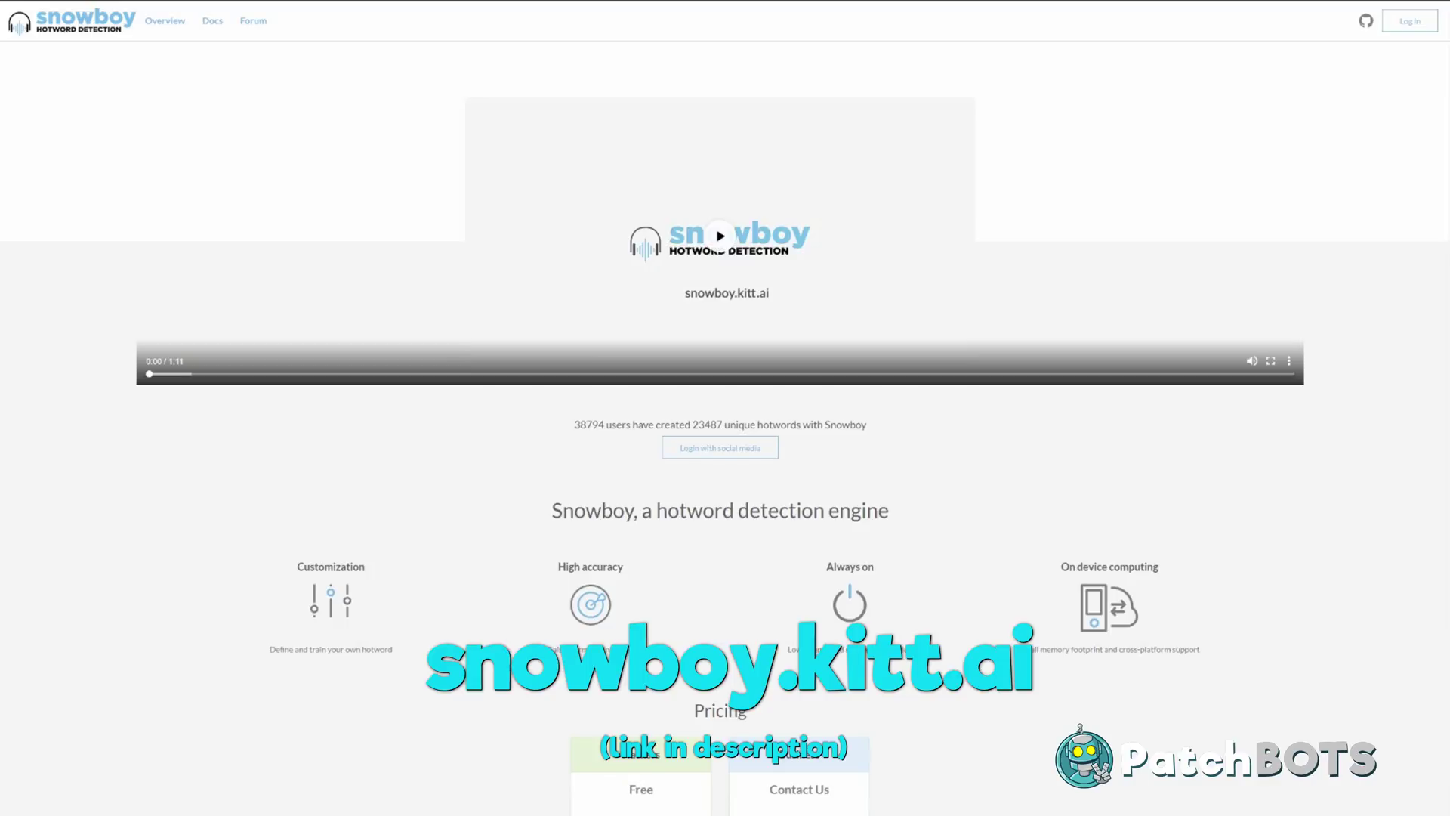
{"action": "scroll", "coordinate": [1077, 426], "scroll_direction": "down", "scroll_amount": 3}
{"action": "scroll", "coordinate": [1068, 431], "scroll_direction": "down", "scroll_amount": 1}
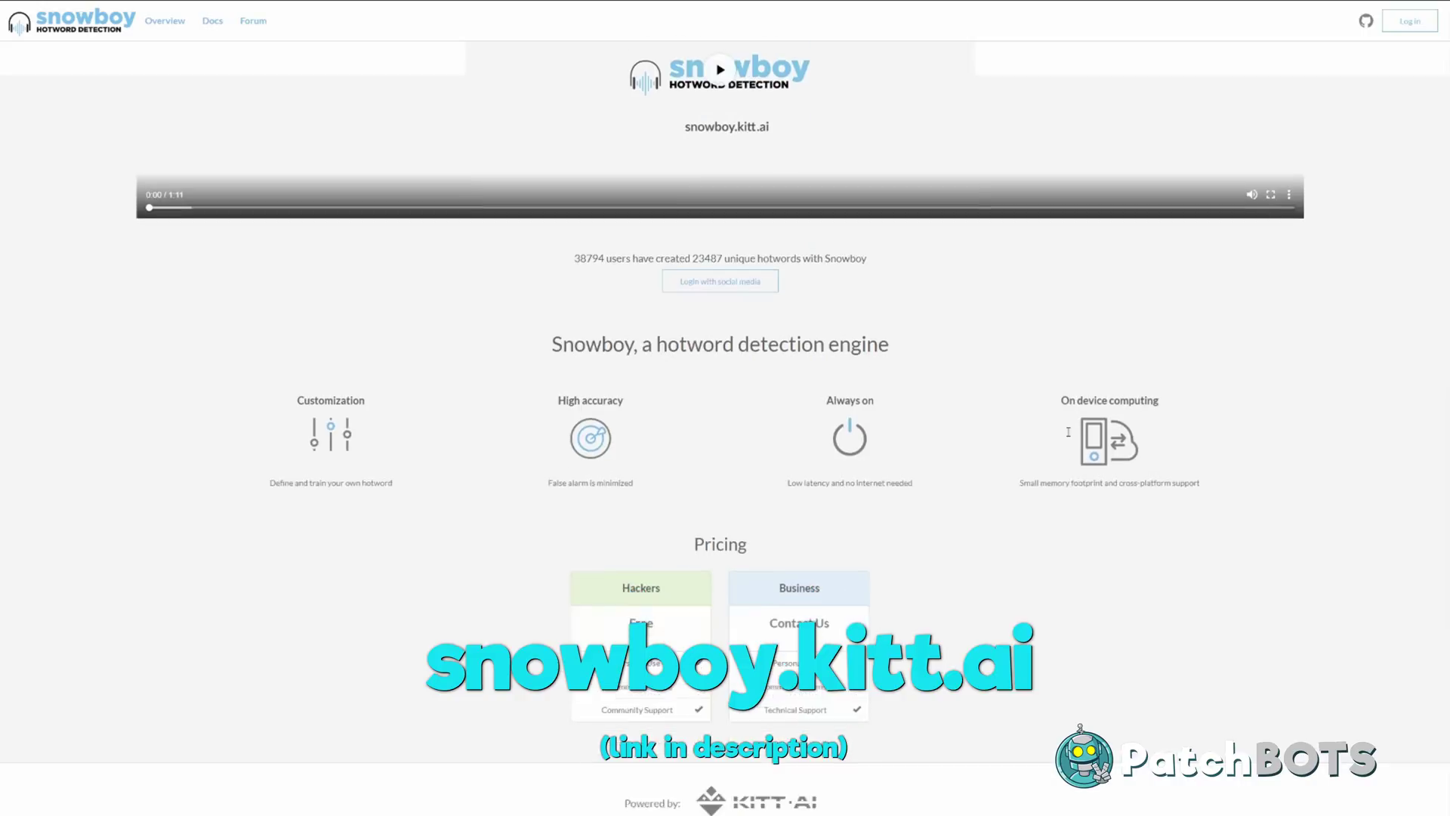
{"action": "scroll", "coordinate": [1069, 431], "scroll_direction": "down", "scroll_amount": 1}
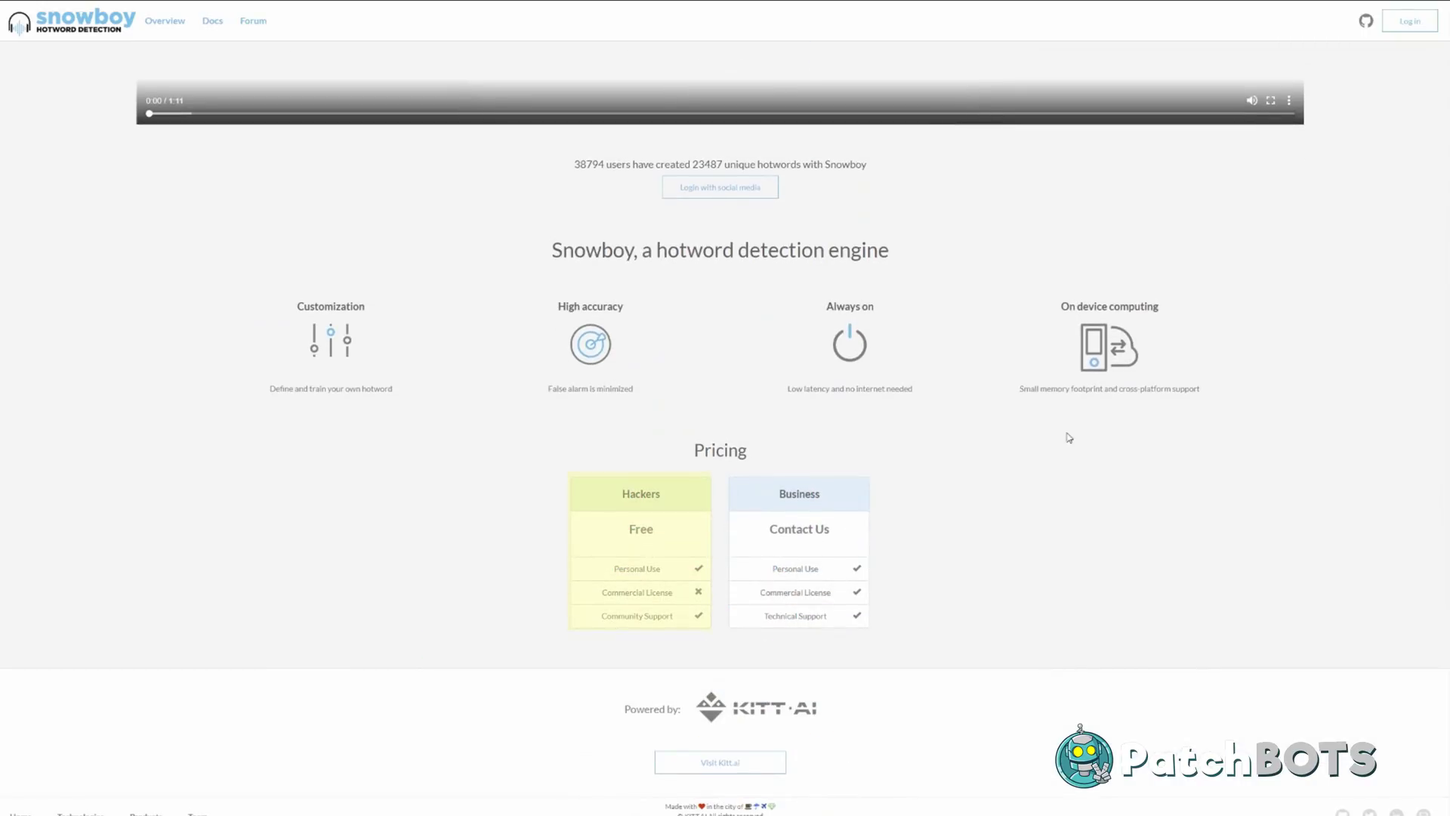
- Log in to snowboy.kitt.ai using a social login from the top-right Log in button
{"action": "left_click", "coordinate": [1409, 21]}
{"action": "left_click", "coordinate": [725, 66]}
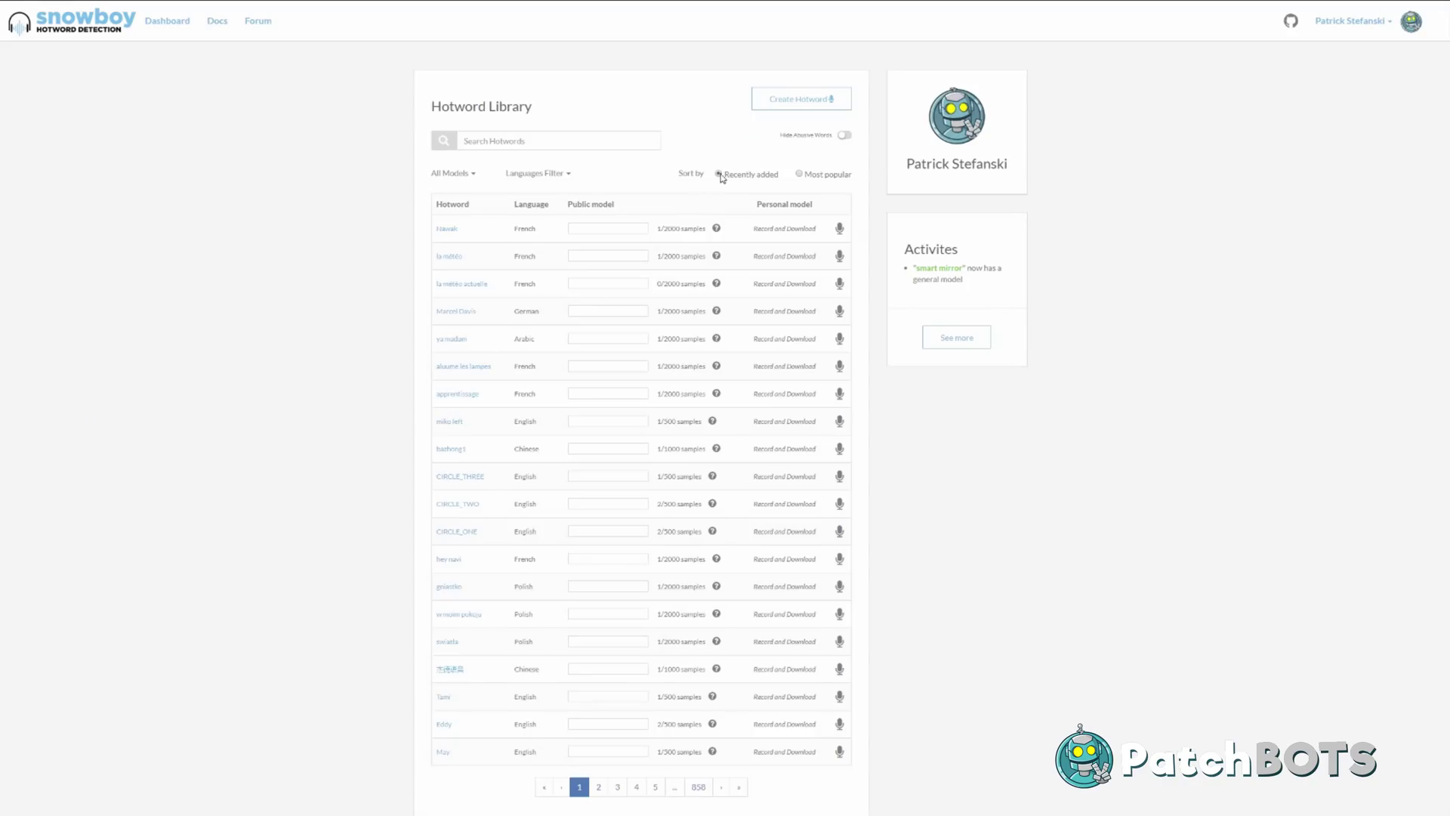
- Create hotword L3-2, record its three voice samples, and test the model
{"action": "left_click", "coordinate": [793, 102]}
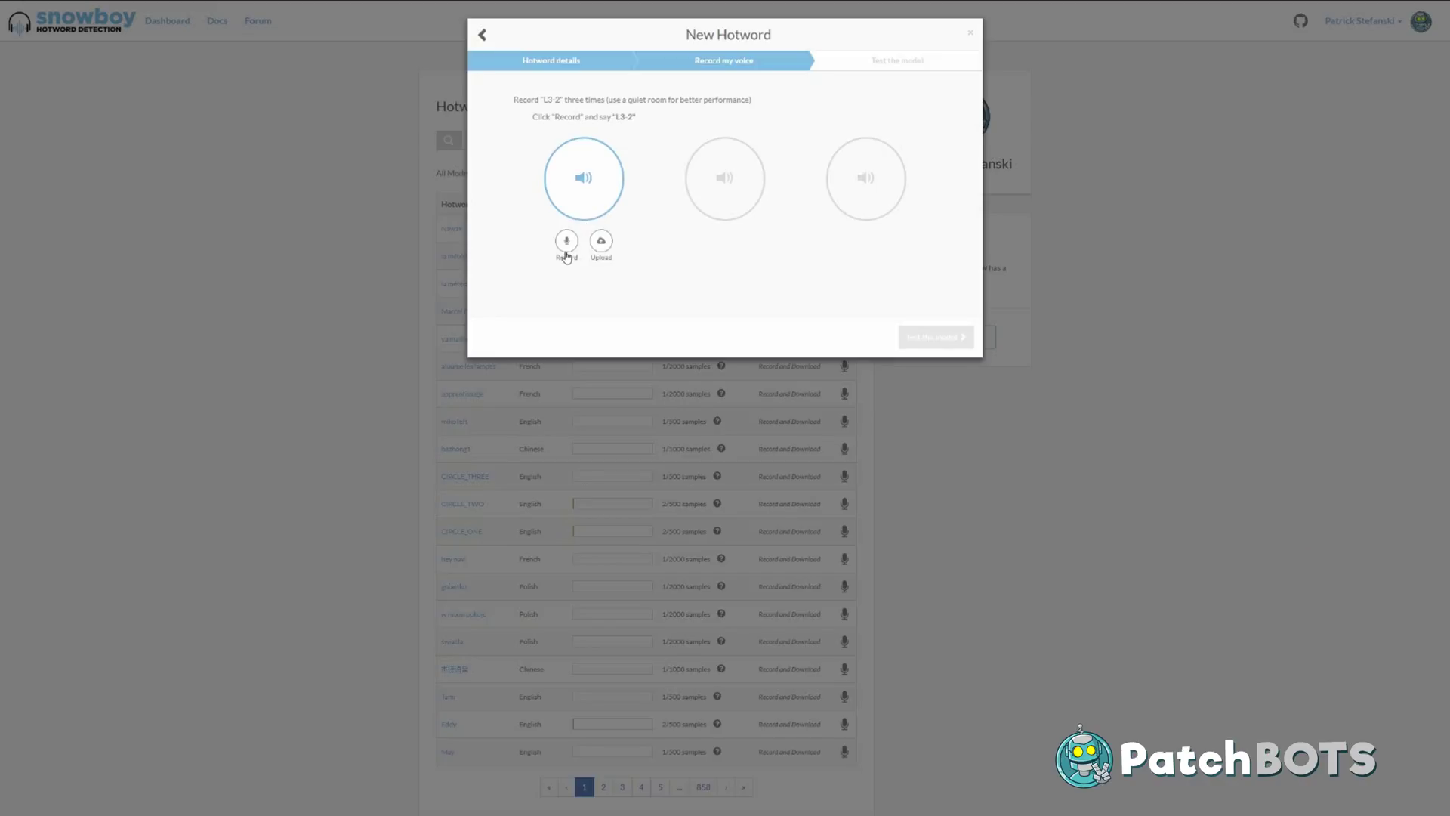
{"action": "left_click", "coordinate": [566, 242]}
{"action": "left_click", "coordinate": [566, 242]}
{"action": "left_click", "coordinate": [709, 241]}
{"action": "left_click", "coordinate": [726, 242]}
{"action": "left_click", "coordinate": [851, 241]}
{"action": "left_click", "coordinate": [865, 235]}
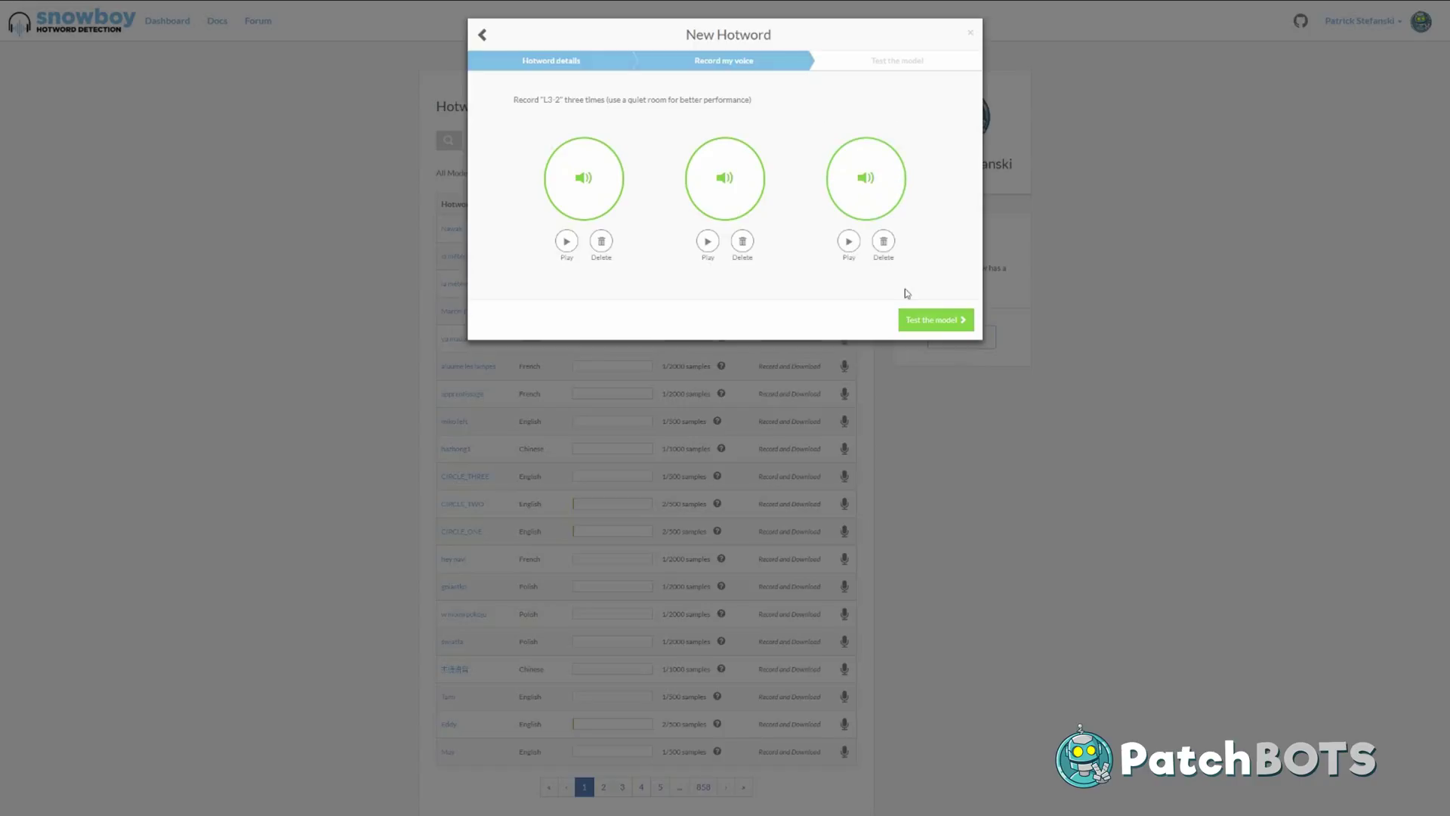
{"action": "left_click", "coordinate": [920, 320]}
{"action": "left_click", "coordinate": [748, 207]}
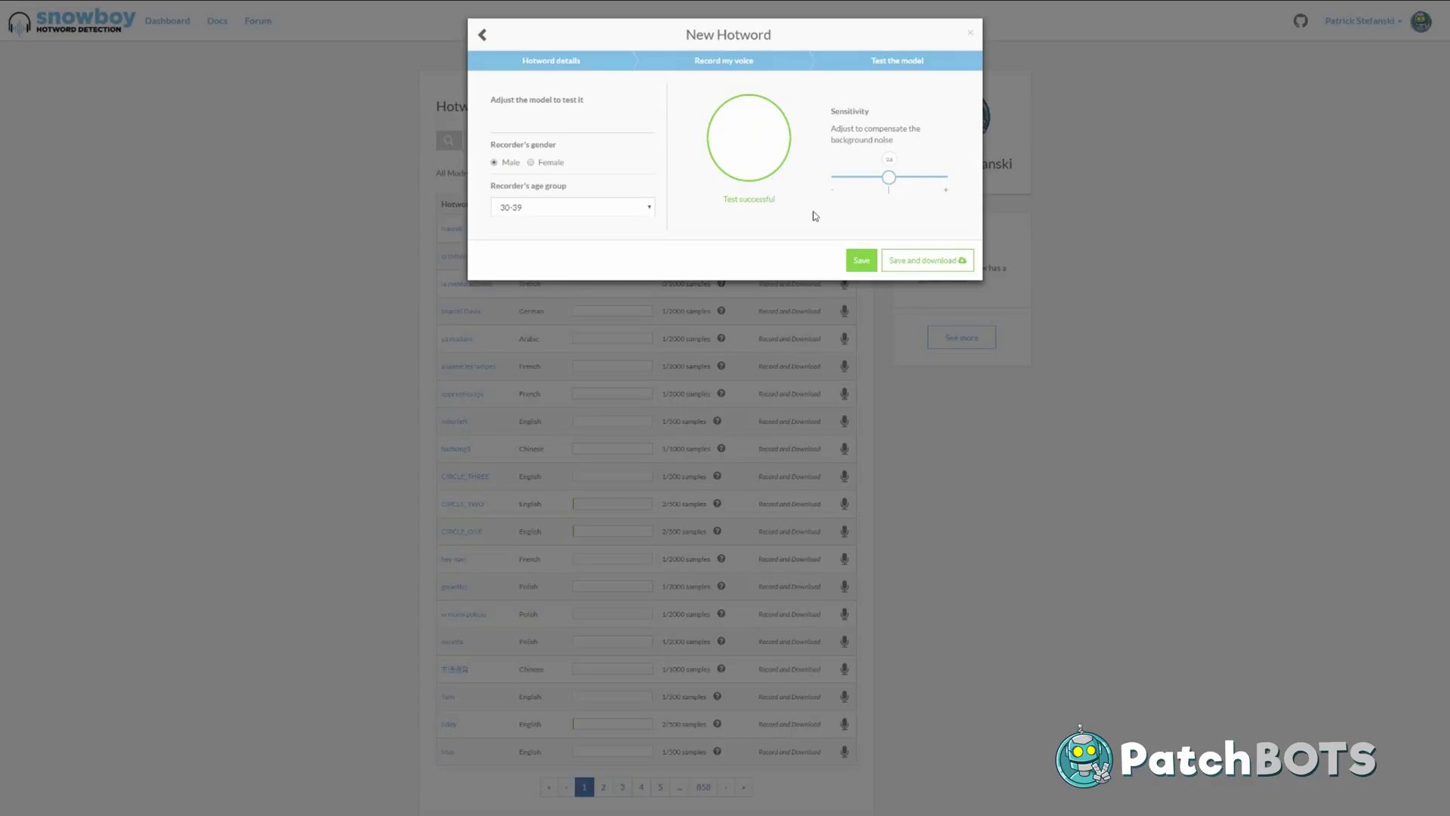
- Adjust the L3-2 sensitivity slider, save the hotword, and download it as L32.pmdl
{"action": "left_click_drag", "start_coordinate": [889, 177], "coordinate": [879, 178]}
{"action": "left_click_drag", "start_coordinate": [879, 178], "coordinate": [864, 178]}
{"action": "left_click_drag", "start_coordinate": [865, 178], "coordinate": [848, 180]}
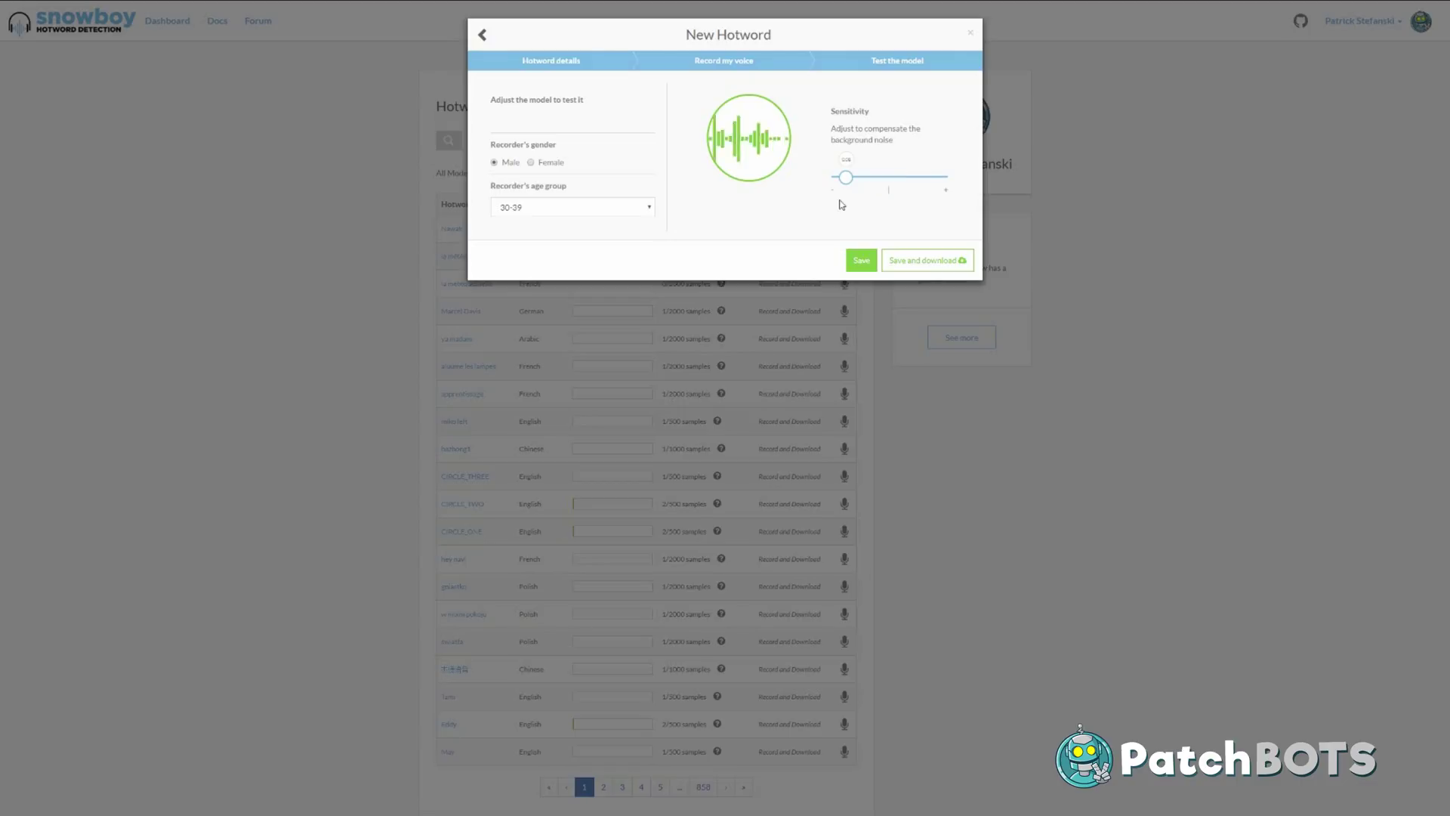
{"action": "left_click_drag", "start_coordinate": [847, 179], "coordinate": [867, 180]}
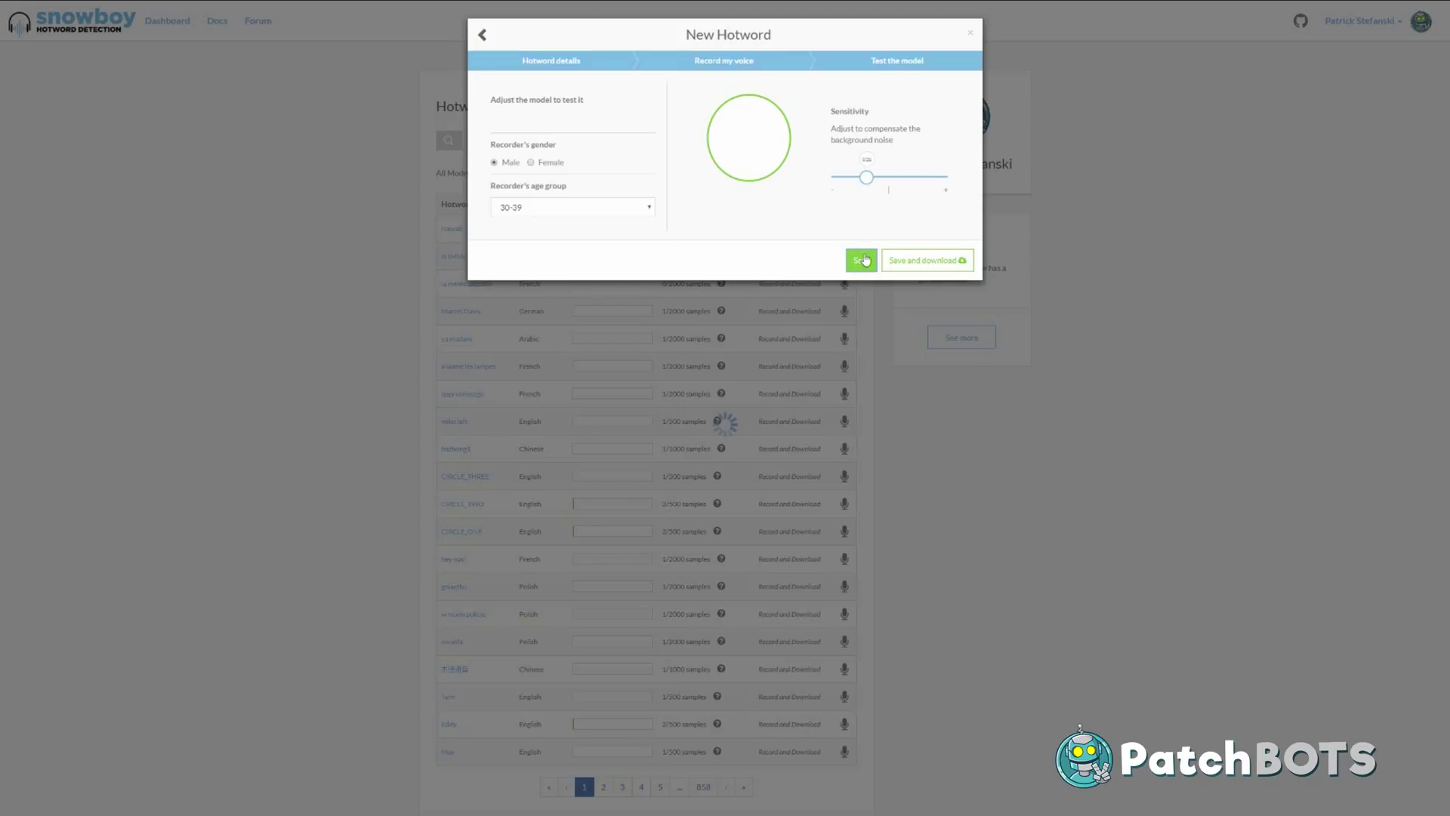
{"action": "left_click", "coordinate": [862, 260]}
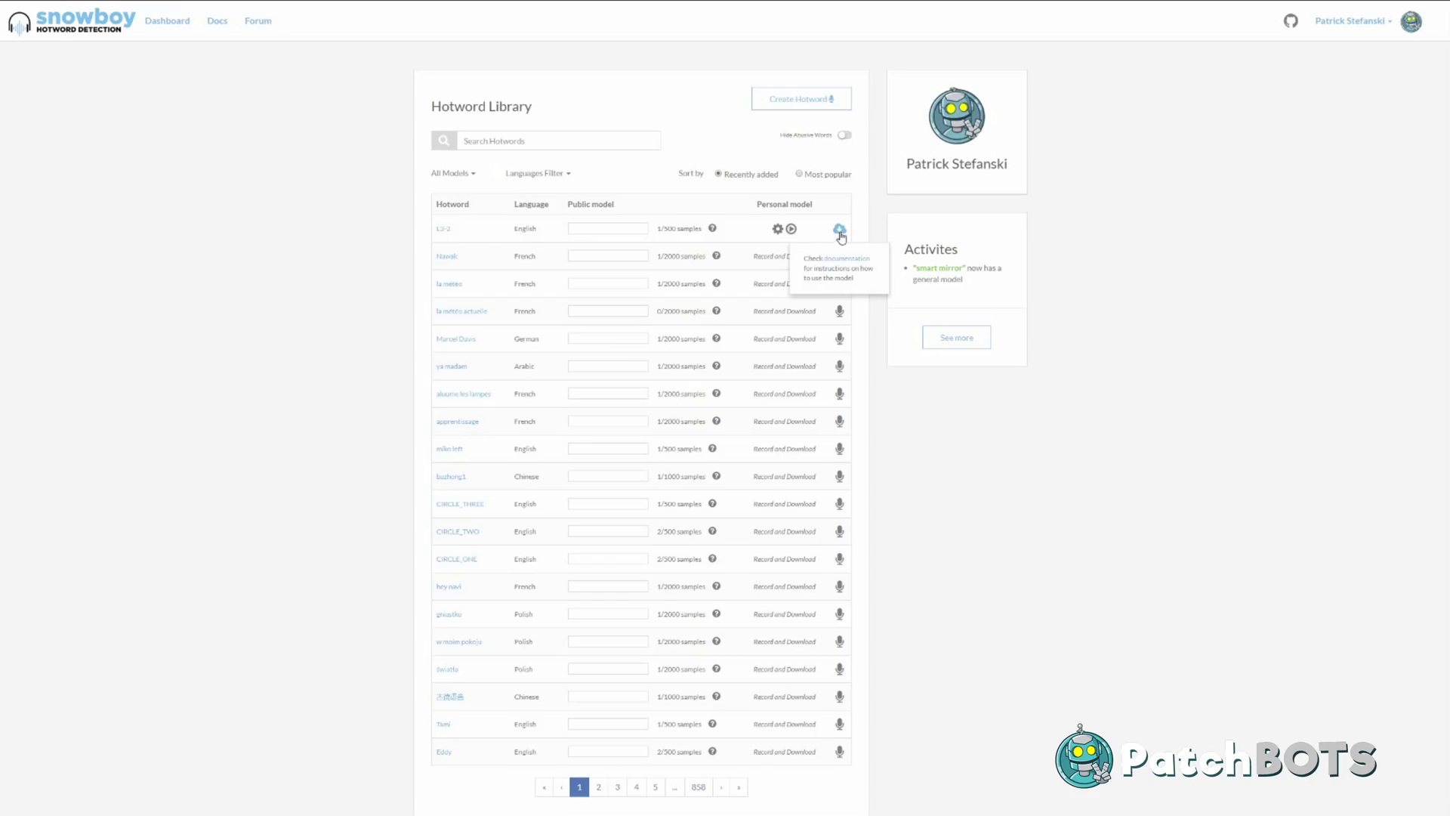
{"action": "left_click", "coordinate": [840, 230]}
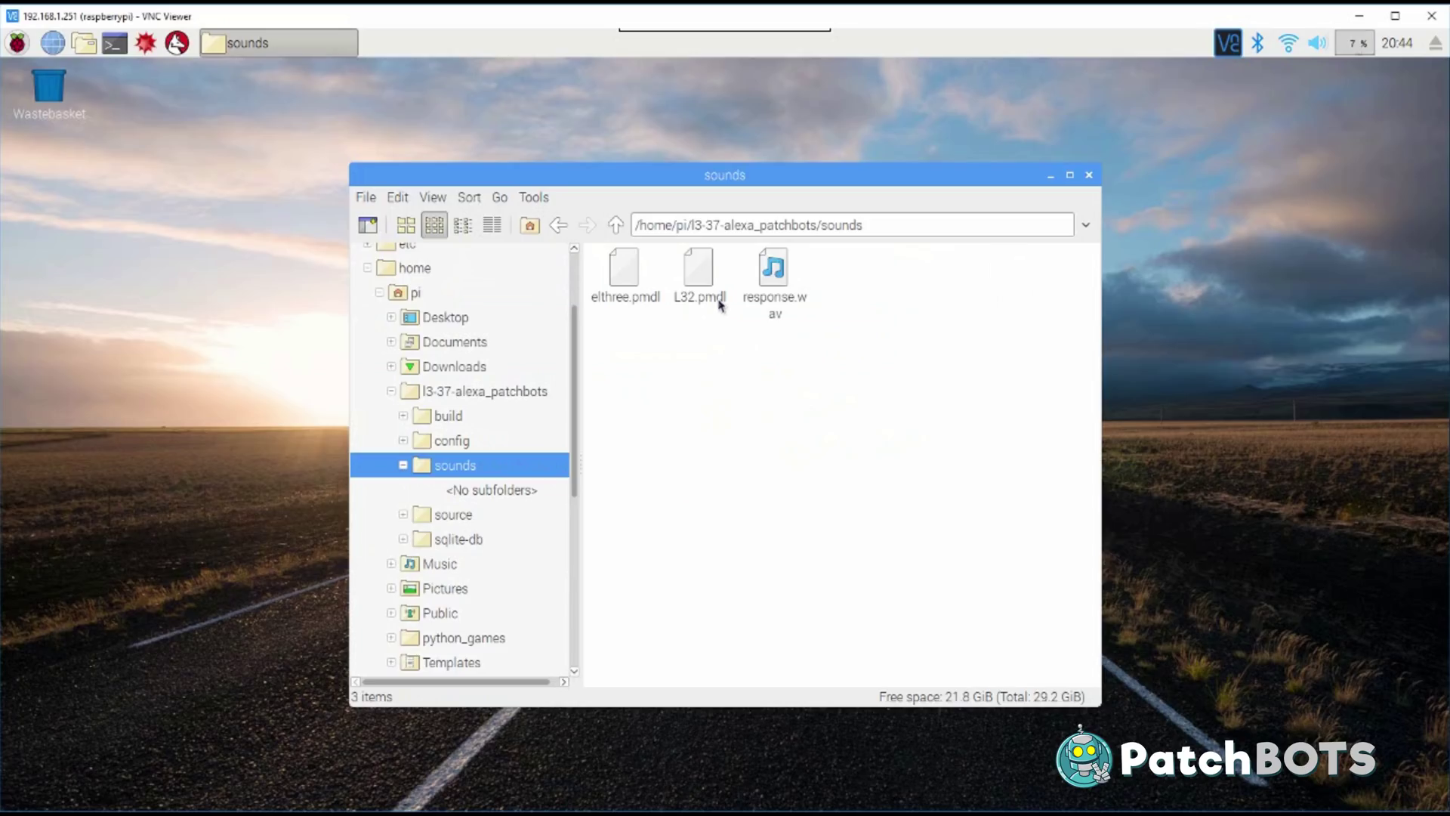
- Select L32.pmdl in the sounds folder and open a new terminal window
{"action": "left_click", "coordinate": [720, 302]}
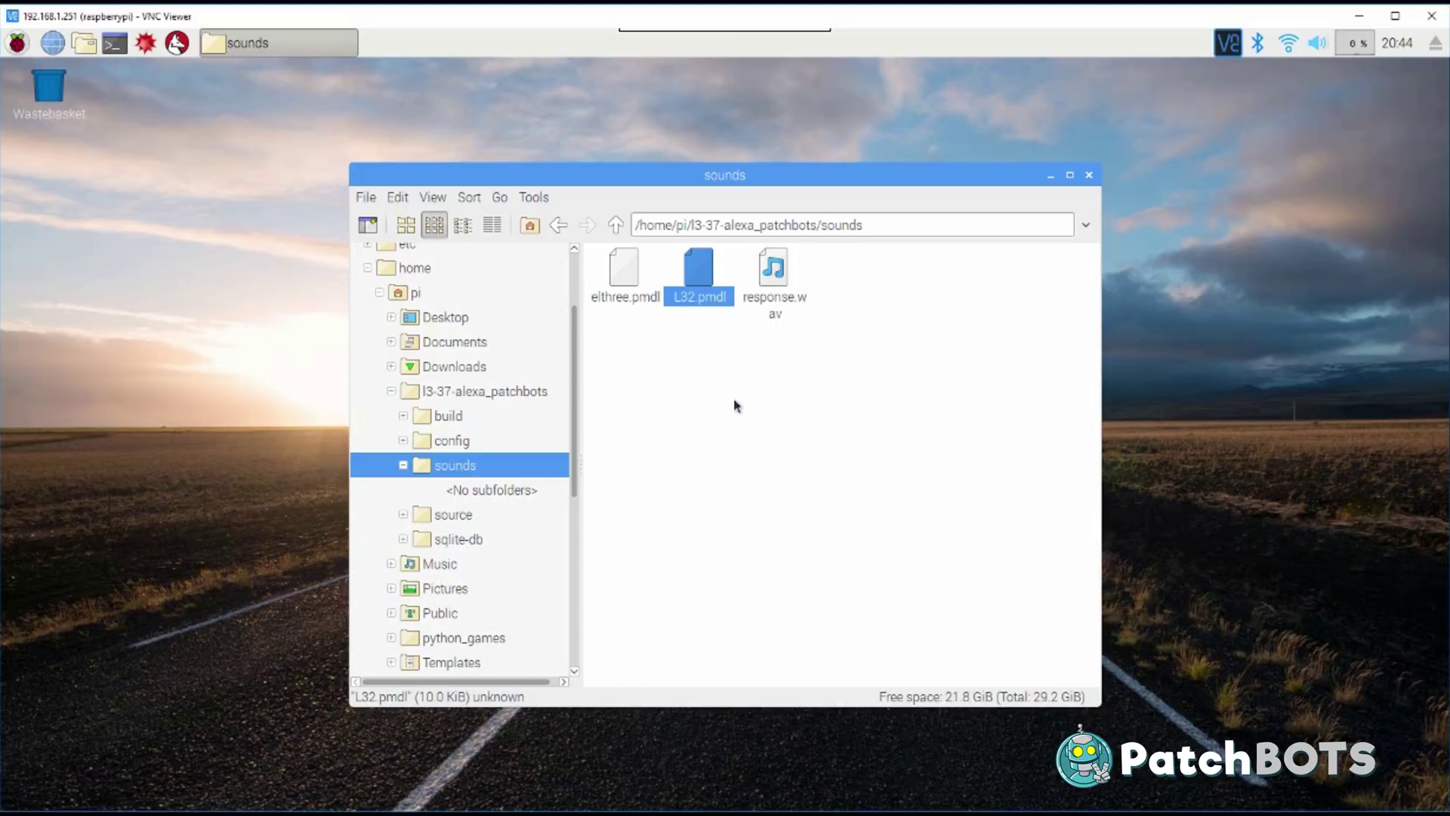
{"action": "left_click", "coordinate": [113, 43]}
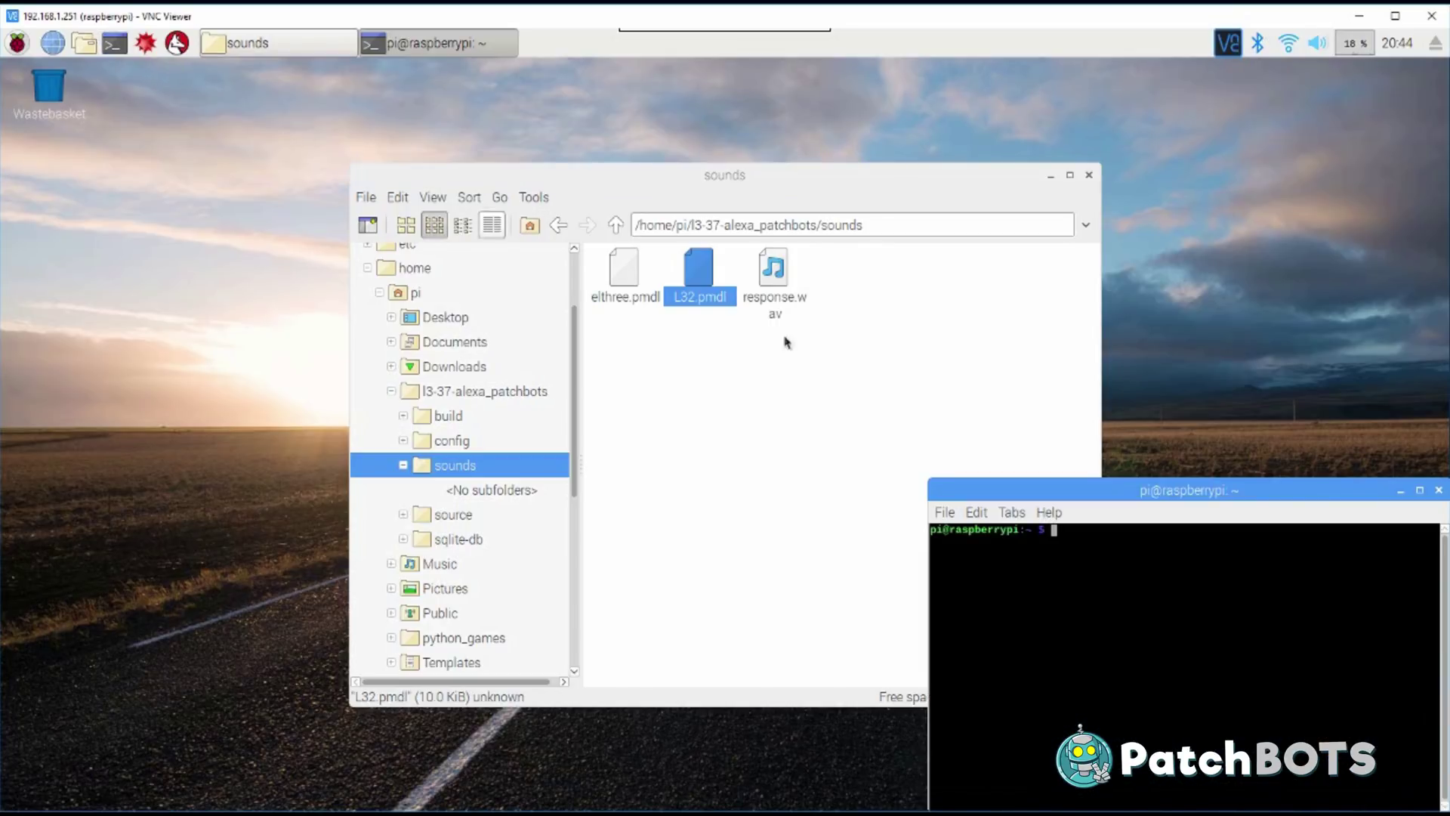
- Enter l3-37-alexa_patchbots, copy L32.pmdl over Snowboy's alexa.umdl, and run ./l337.sh rebuild
{"action": "left_click_drag", "start_coordinate": [1355, 491], "coordinate": [1250, 450]}
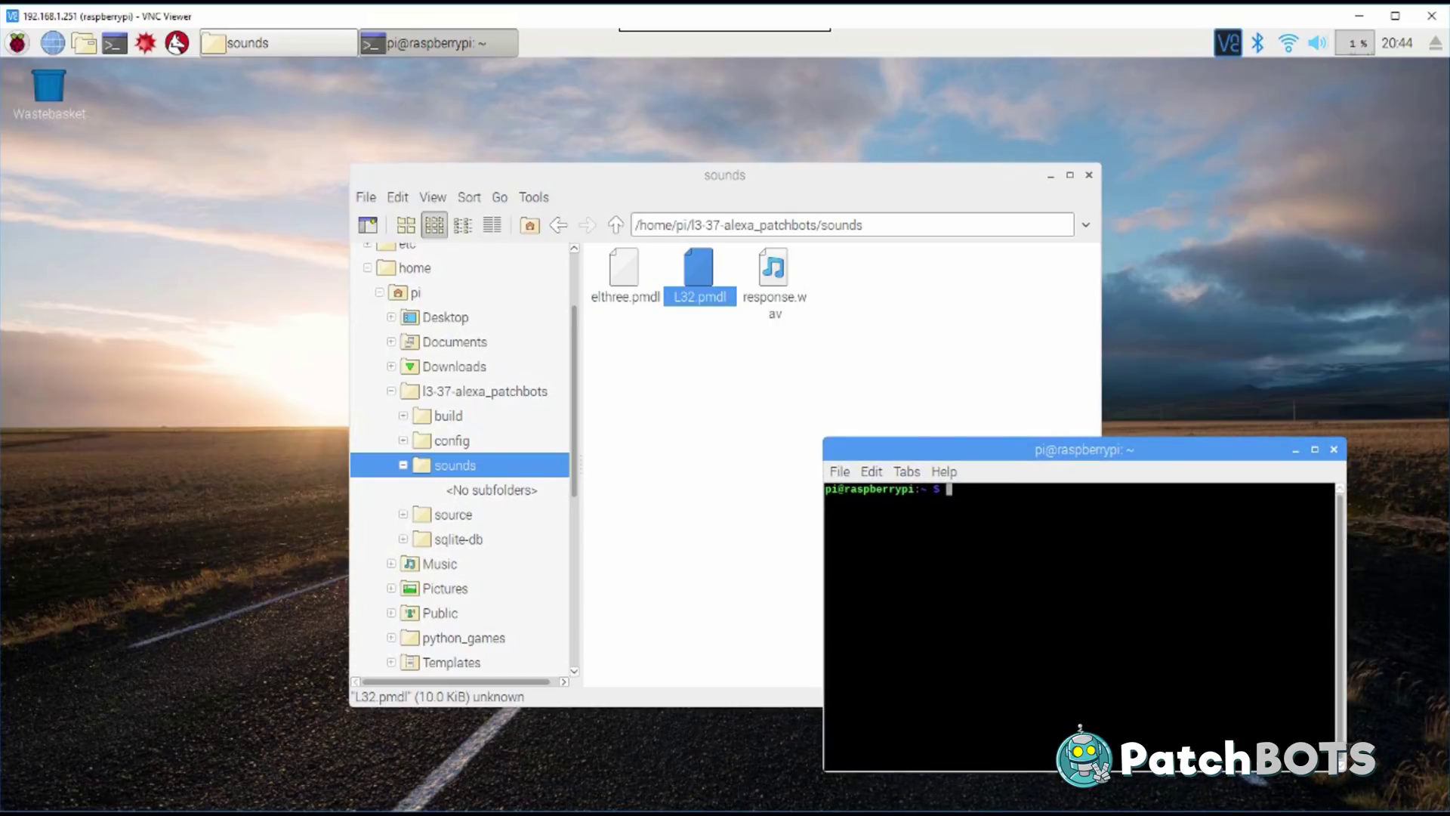
{"action": "type", "text": "cd /home/pi/l3-37-alexa_patchbots"}
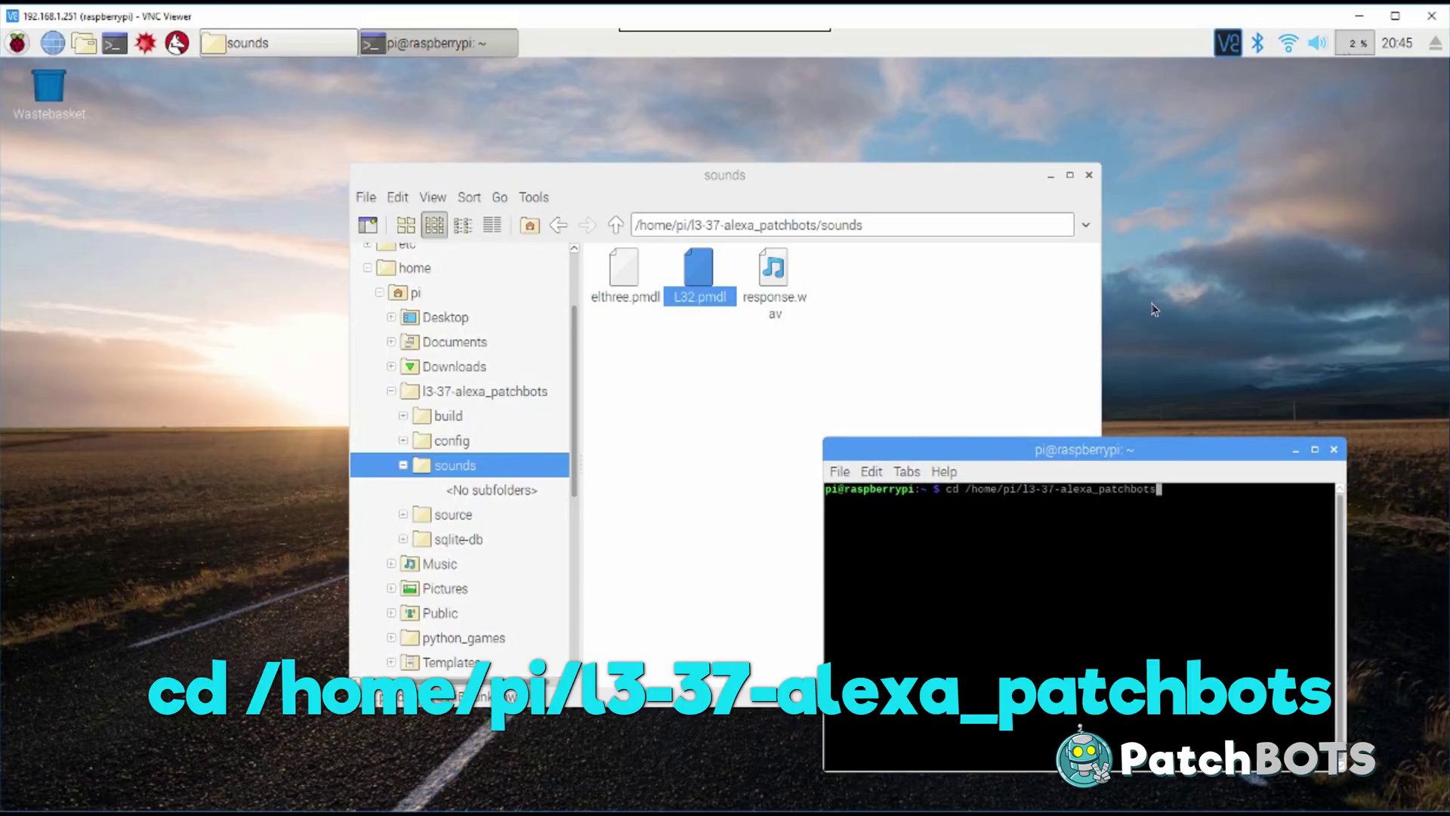
{"action": "key", "text": "Return"}
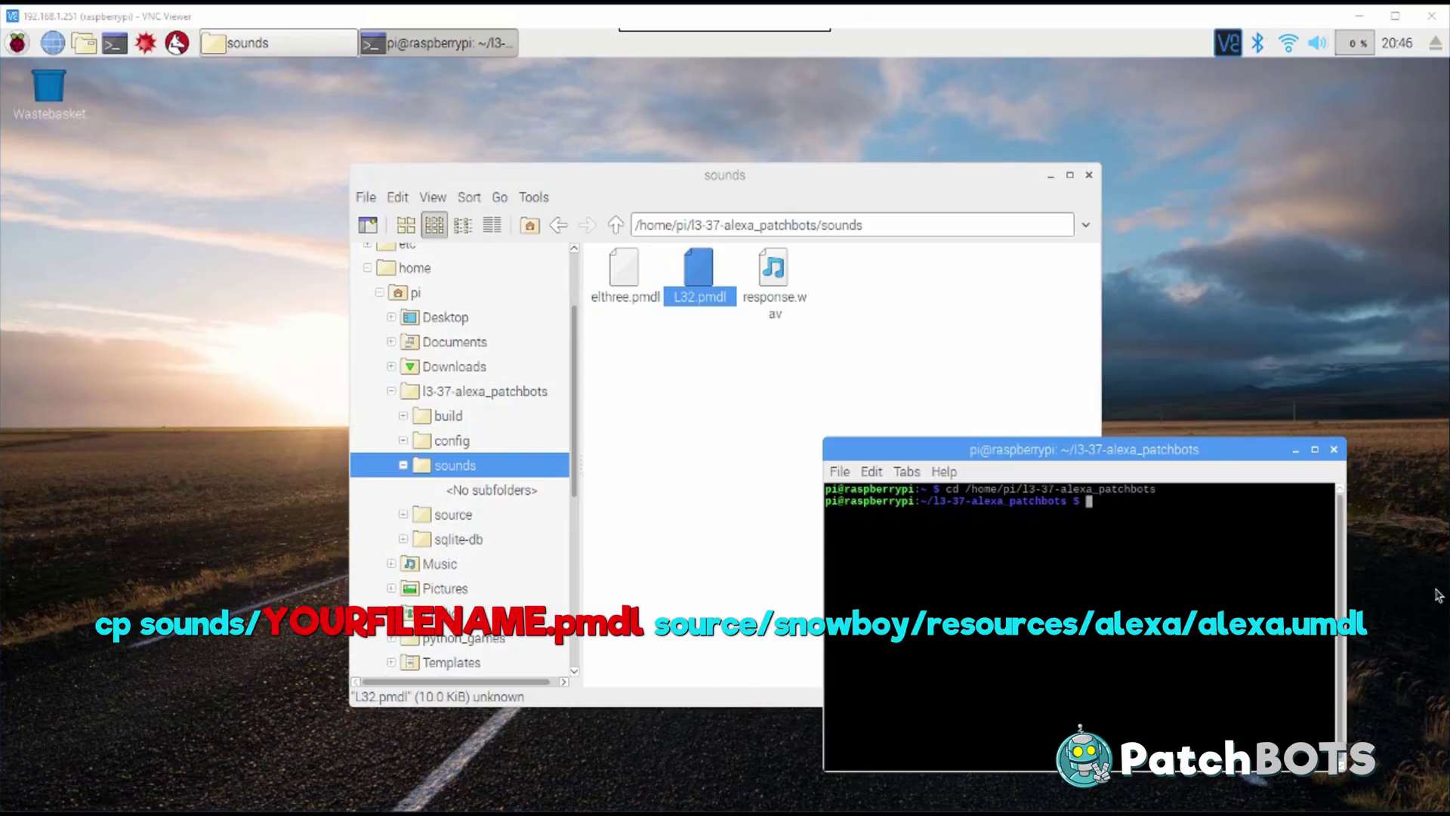
{"action": "type", "text": "cp sounds/L32.pmdl source/snowboy/resources/alexa/alexa.umdl"}
{"action": "key", "text": "Return"}
{"action": "type", "text": "./l337.sh rebuild"}
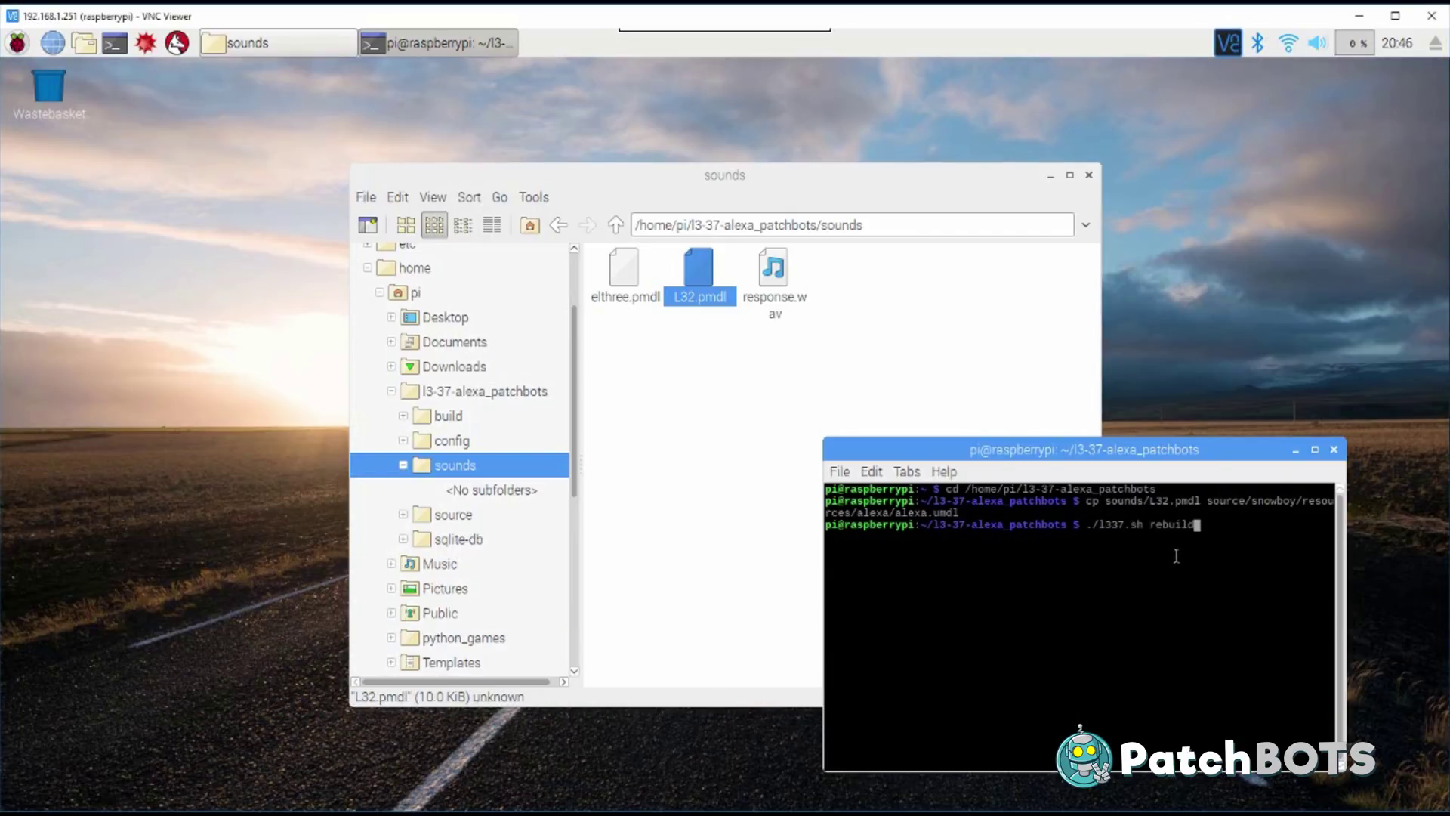
{"action": "key", "text": "Return"}
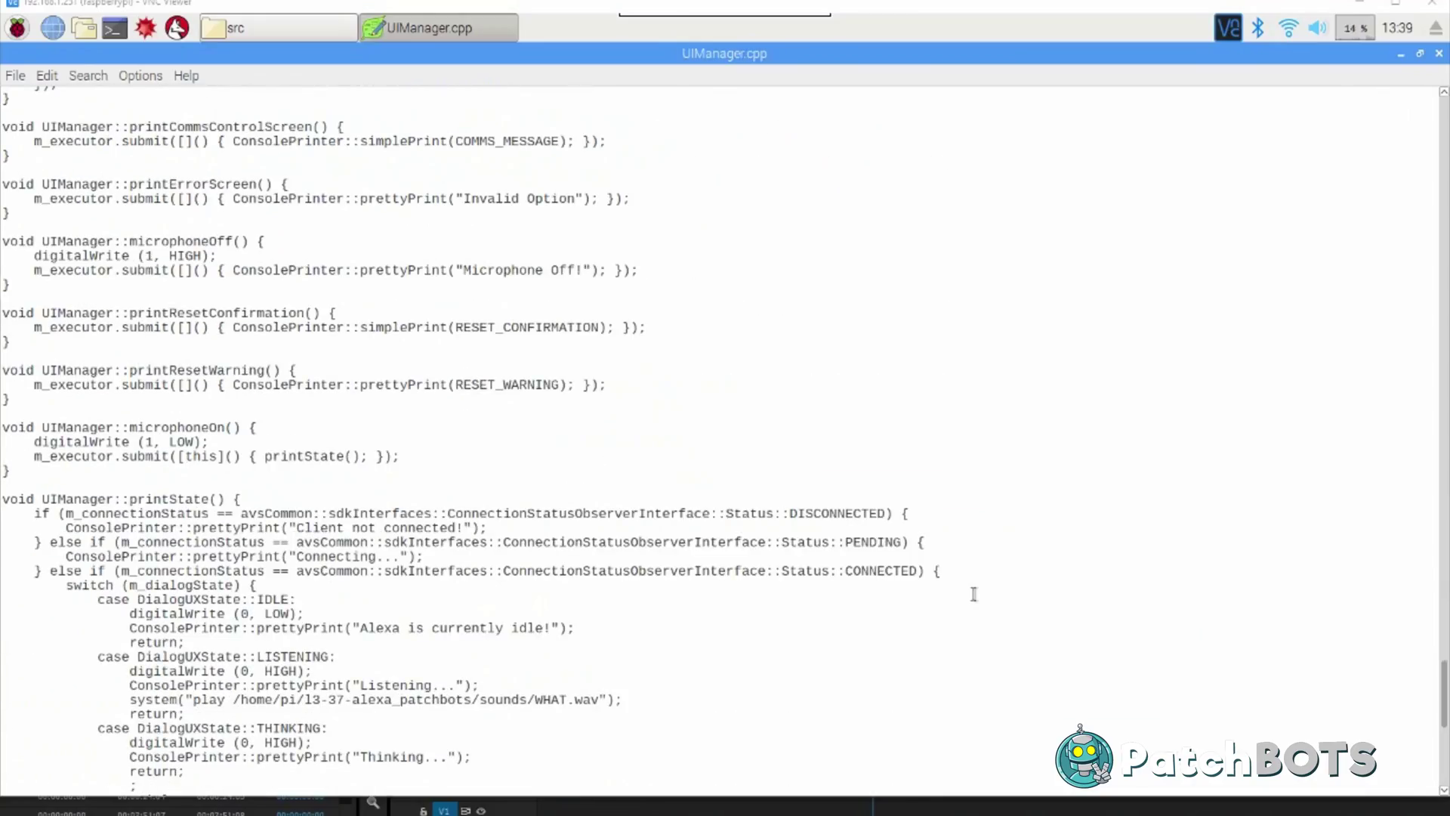
{"action": "scroll", "coordinate": [974, 595], "scroll_direction": "down", "scroll_amount": 5}
{"action": "scroll", "coordinate": [974, 594], "scroll_direction": "down", "scroll_amount": 3}
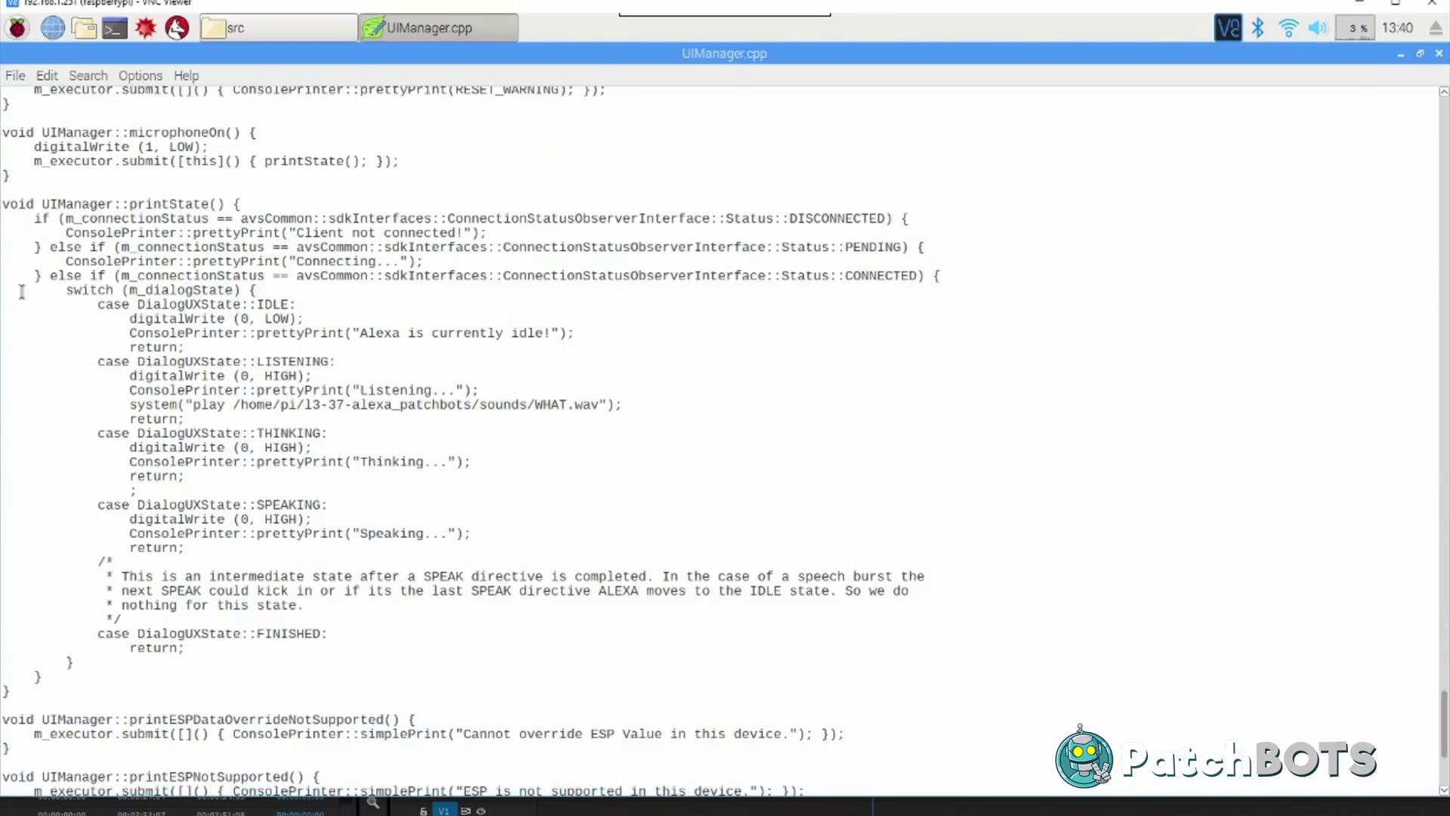
- Select UIManager.cpp's printState switch block, from the Listening WHAT.wav case through the comment
{"action": "left_click_drag", "start_coordinate": [34, 292], "coordinate": [709, 651]}
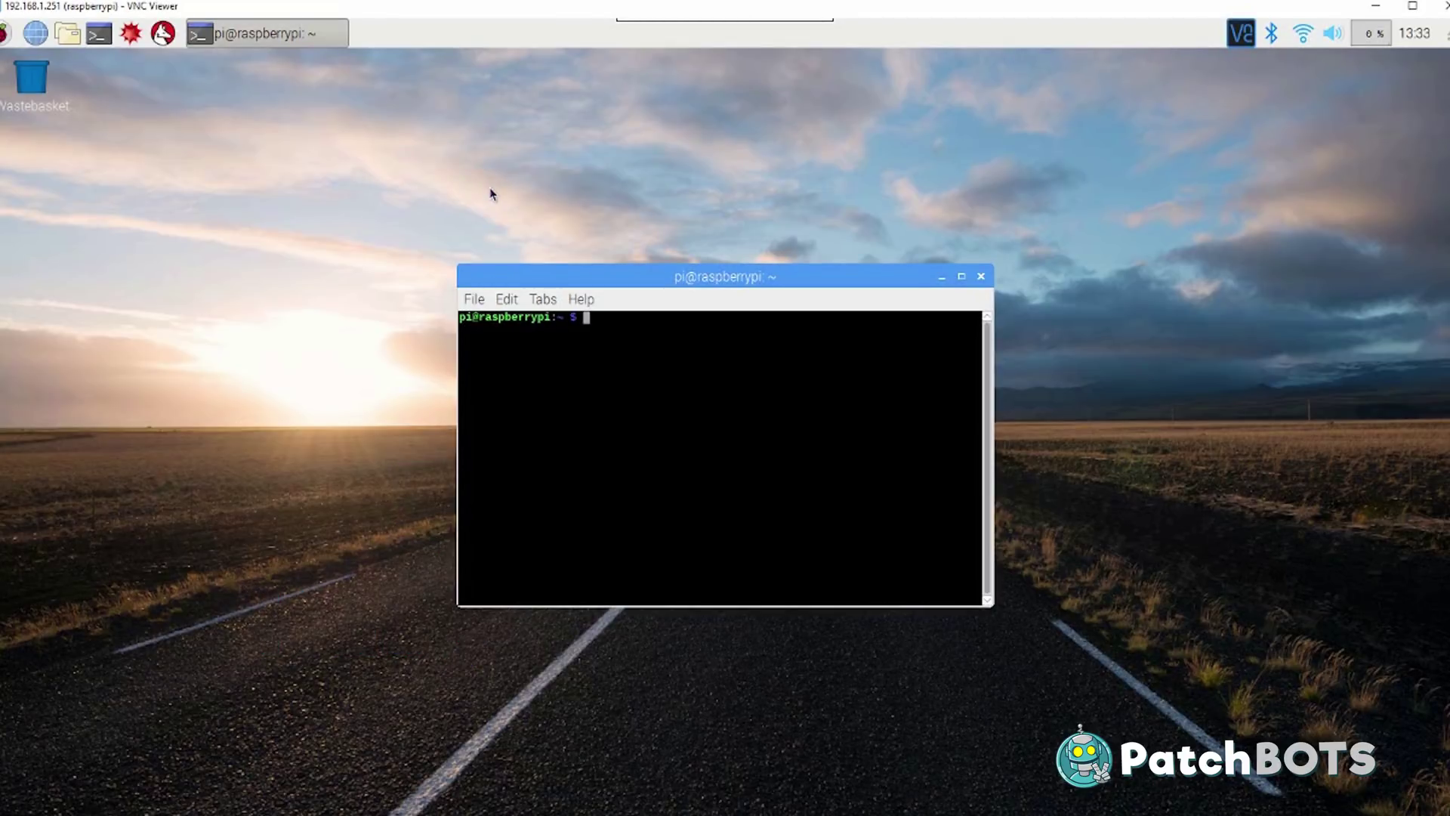
{"action": "type", "text": "cd /home/pi/l3-37-alexa_patchbots"}
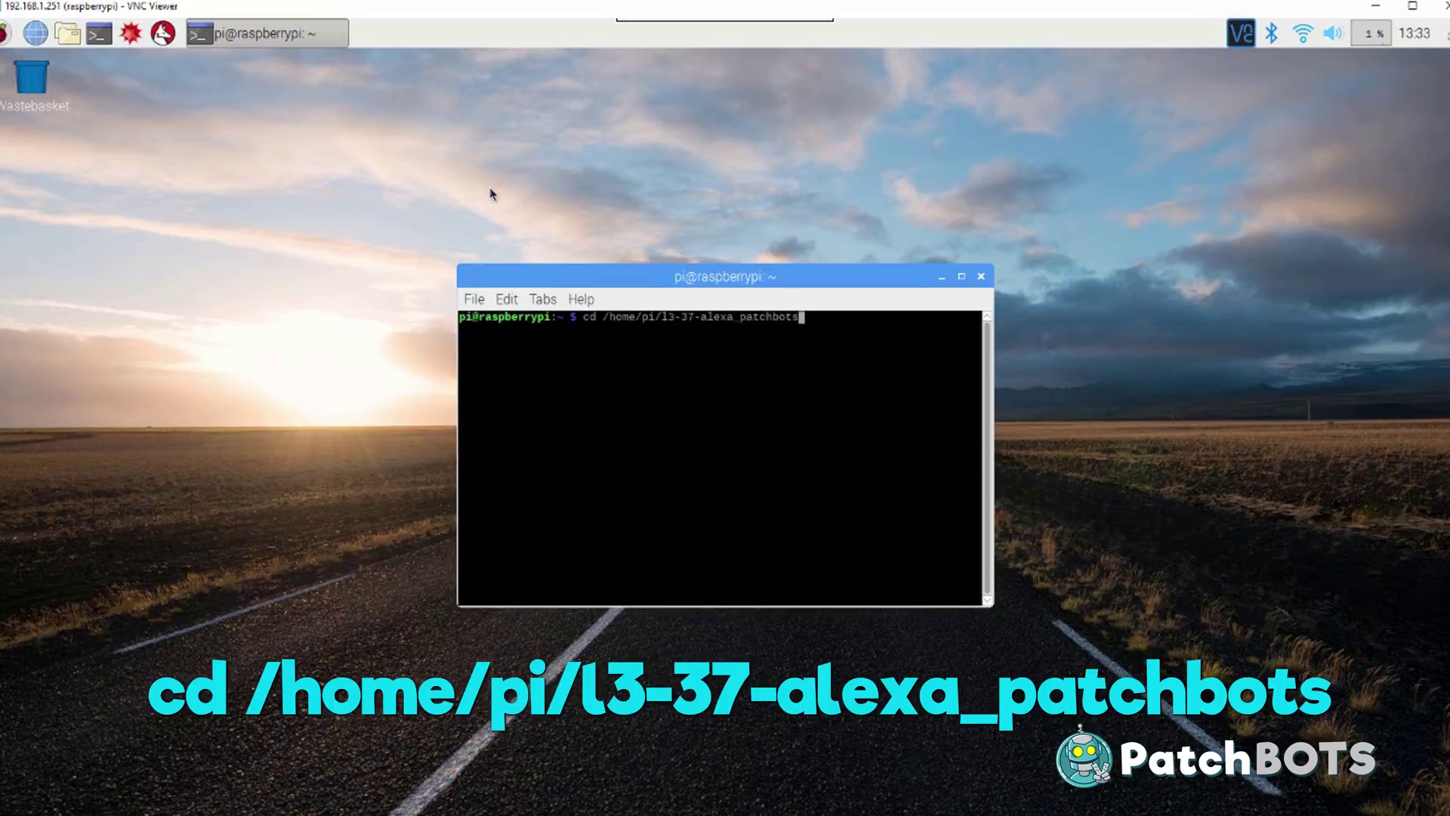
- From /home/pi/l3-37-alexa_patchbots, run sudo ./autostart.sh on to enable the l337 service
{"action": "key", "text": "Return"}
{"action": "type", "text": "sudo ./autostart.sh on"}
{"action": "key", "text": "Return"}
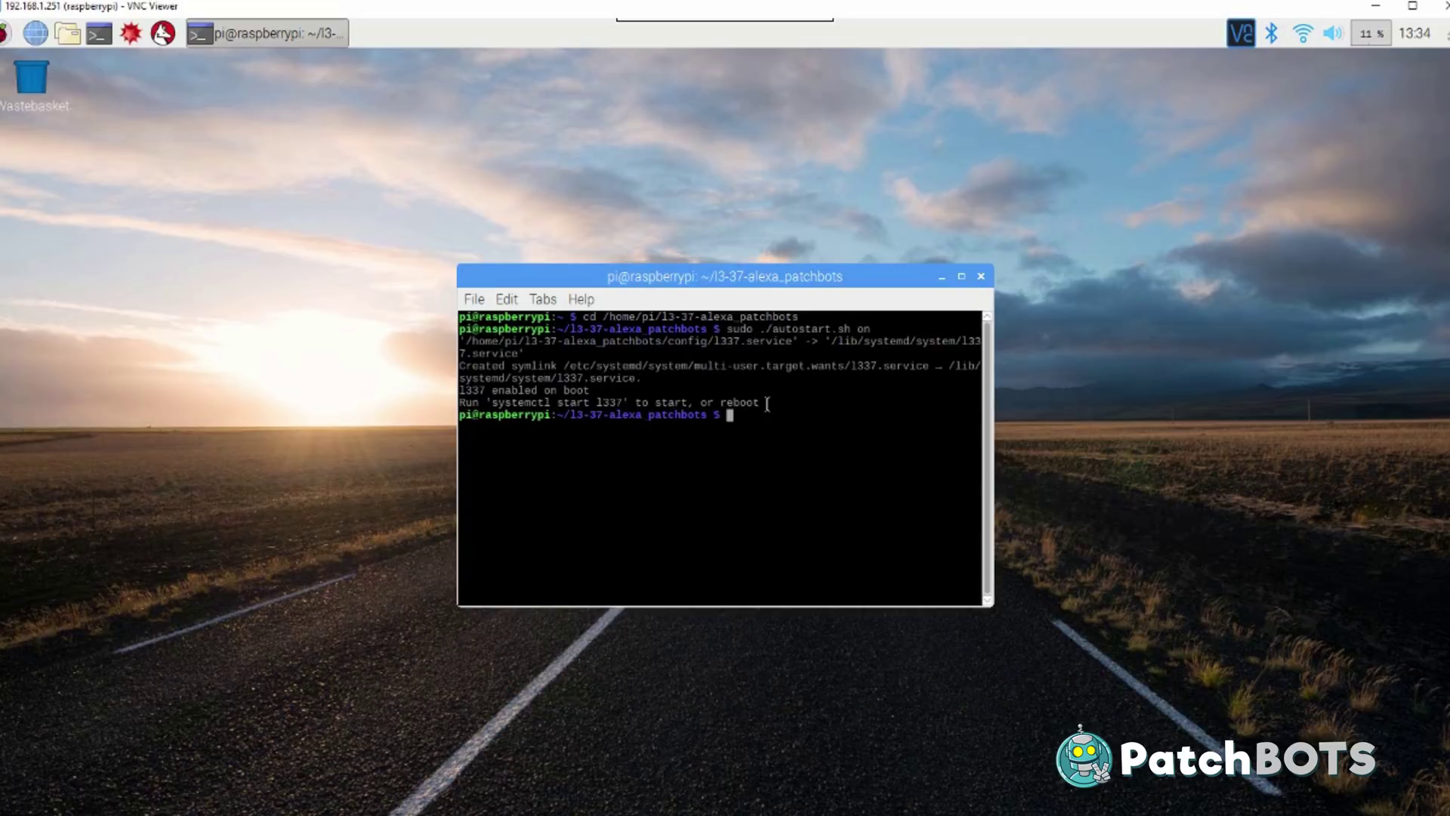